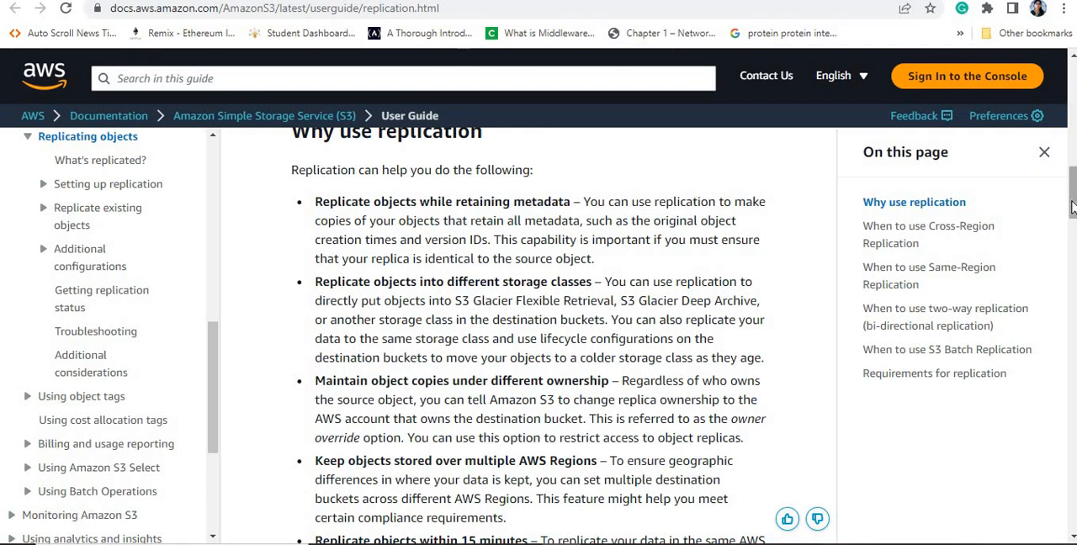
# Step: Read the S3 user guide's reasons for using replication and its section on when to use Cross-Region Replication
pyautogui.scroll(-3, 1073, 214)
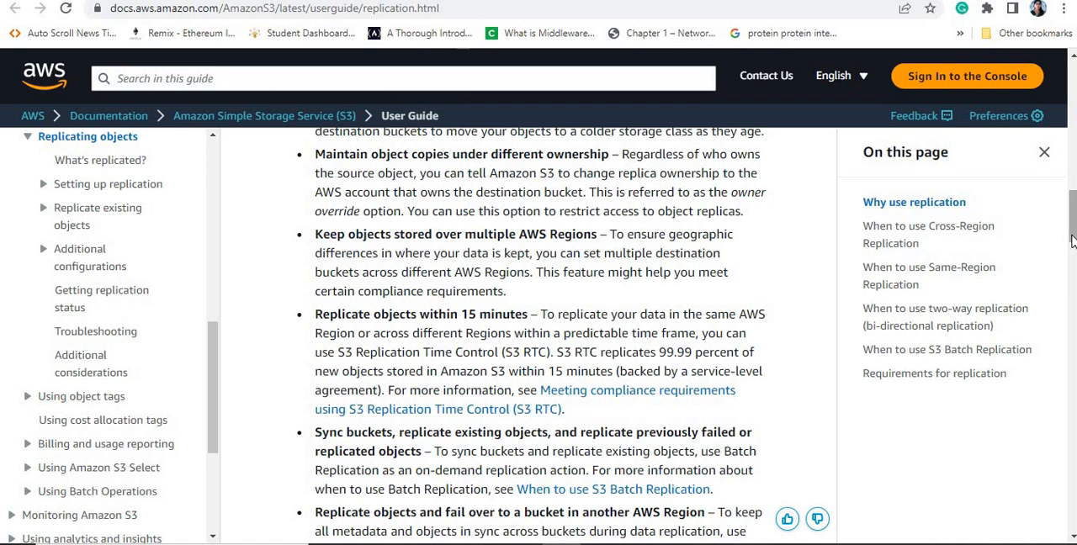
pyautogui.scroll(-3, 412, 282)
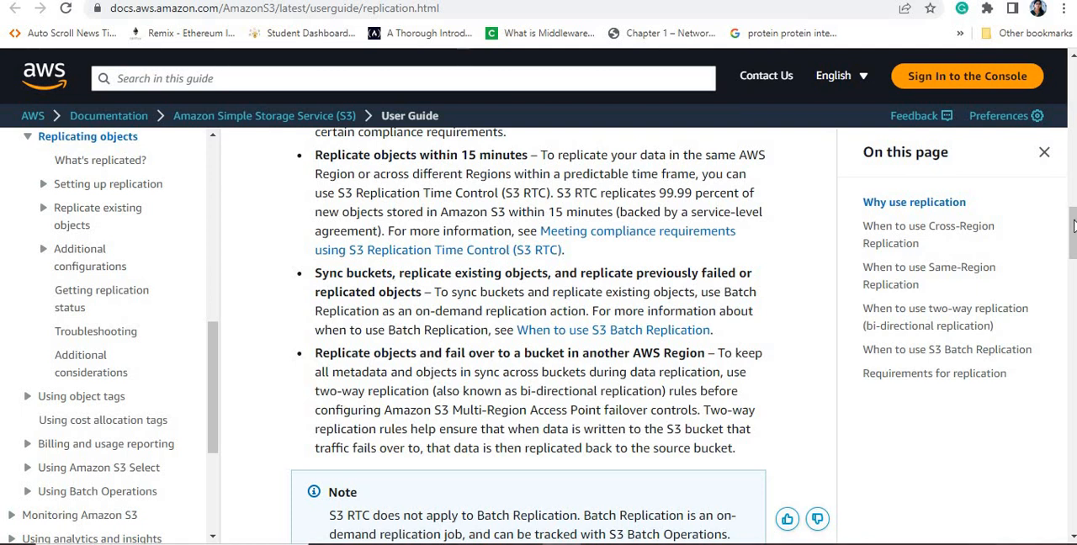
pyautogui.moveTo(1074, 225); pyautogui.dragTo(1073, 271)
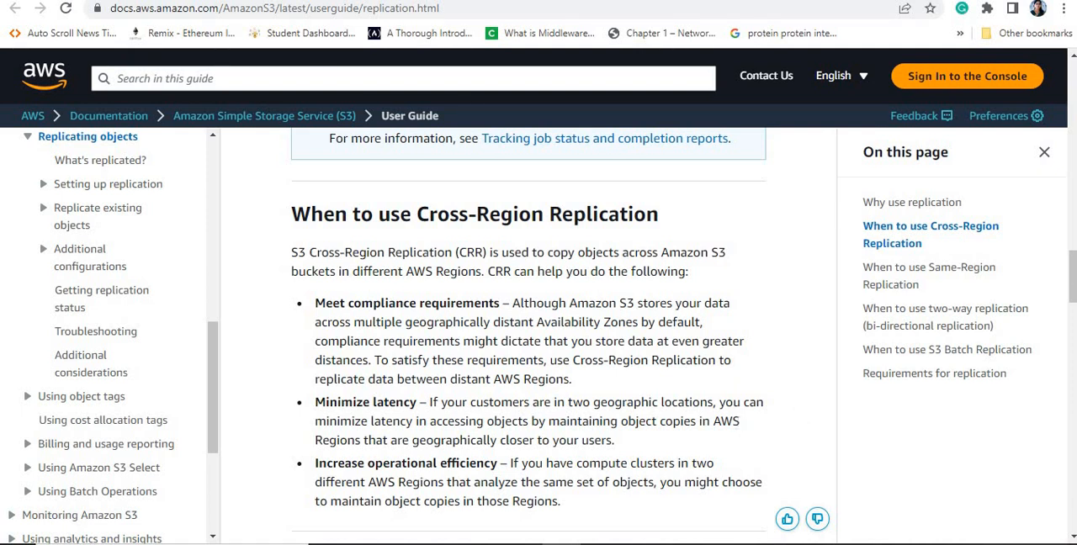
pyautogui.scroll(-3, 1073, 274)
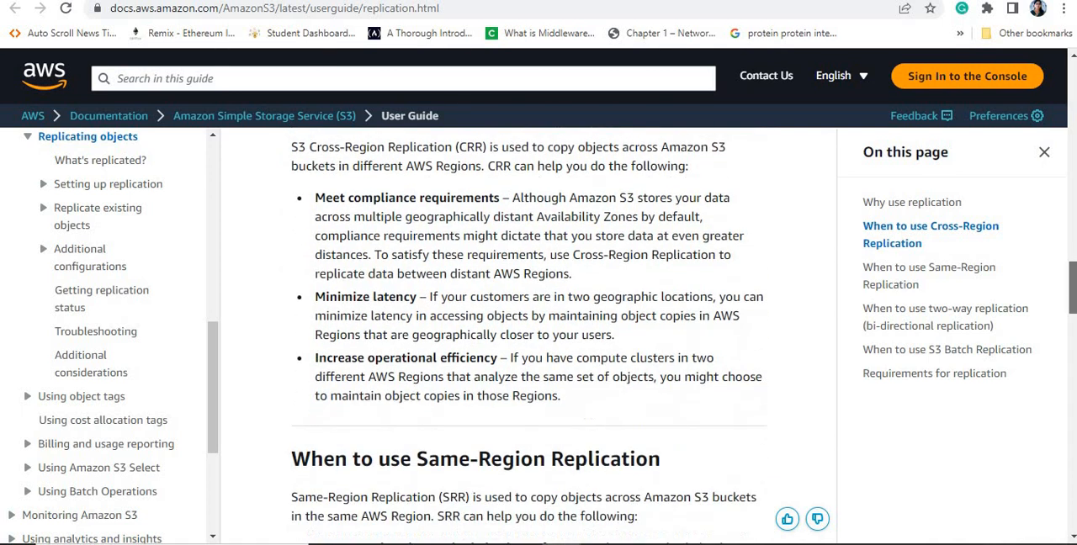
pyautogui.scroll(3, 1073, 277)
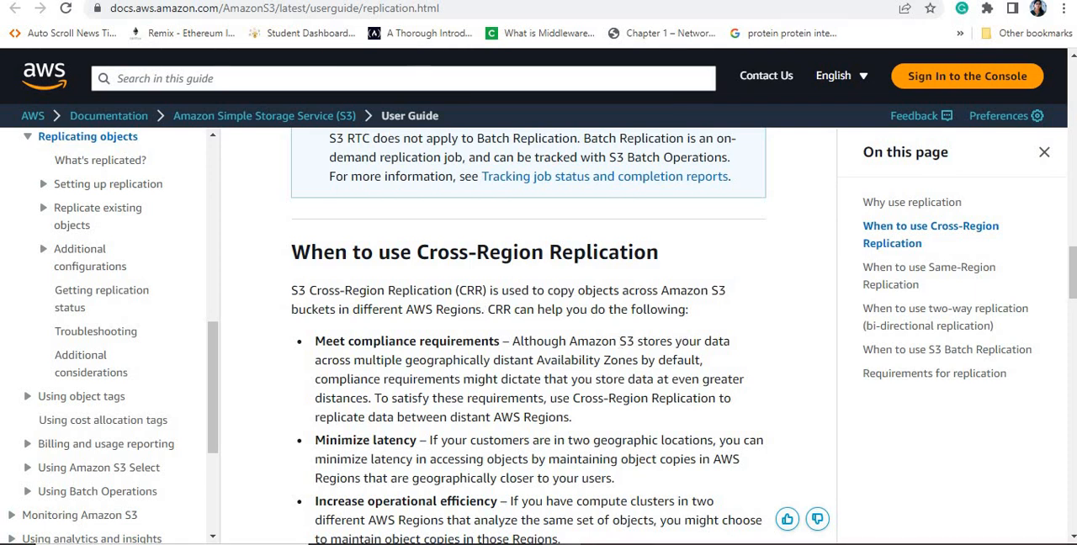
# Step: Switch to the Amazon S3 console and start a new bucket named suchi1203
pyautogui.click(357, 1)
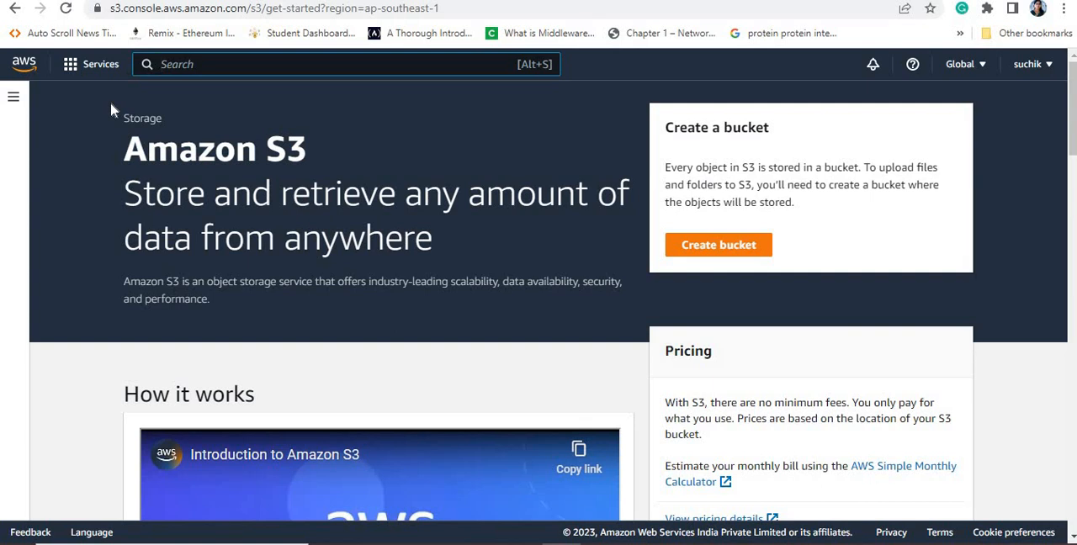
pyautogui.click(709, 249)
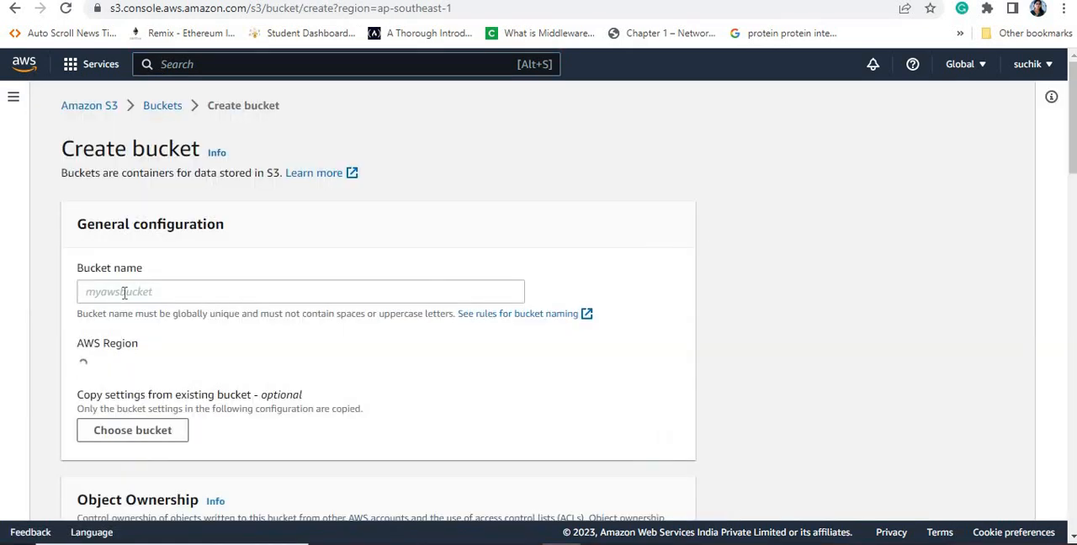
pyautogui.click(124, 292)
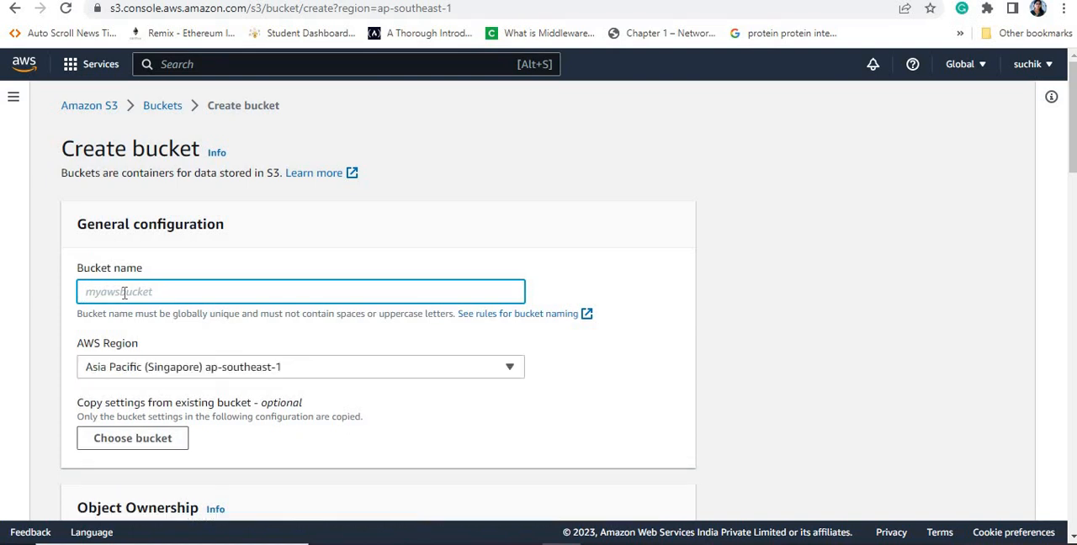
pyautogui.write('suchi1203')
# Step: Set the bucket's AWS Region to Asia Pacific (Mumbai) ap-south-1 and its object ownership to ACLs enabled
pyautogui.click(181, 376)
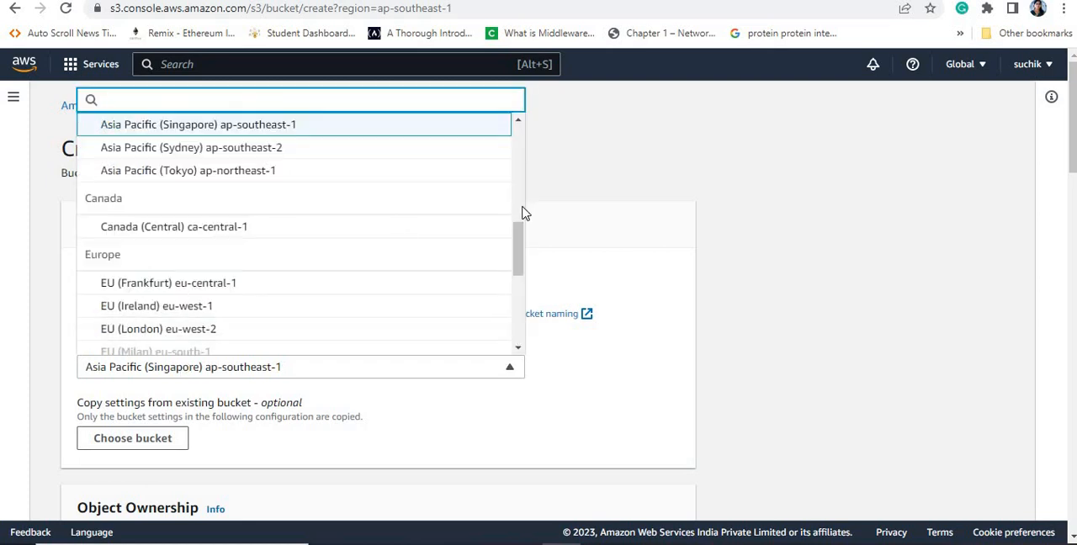
pyautogui.moveTo(518, 234); pyautogui.dragTo(517, 209)
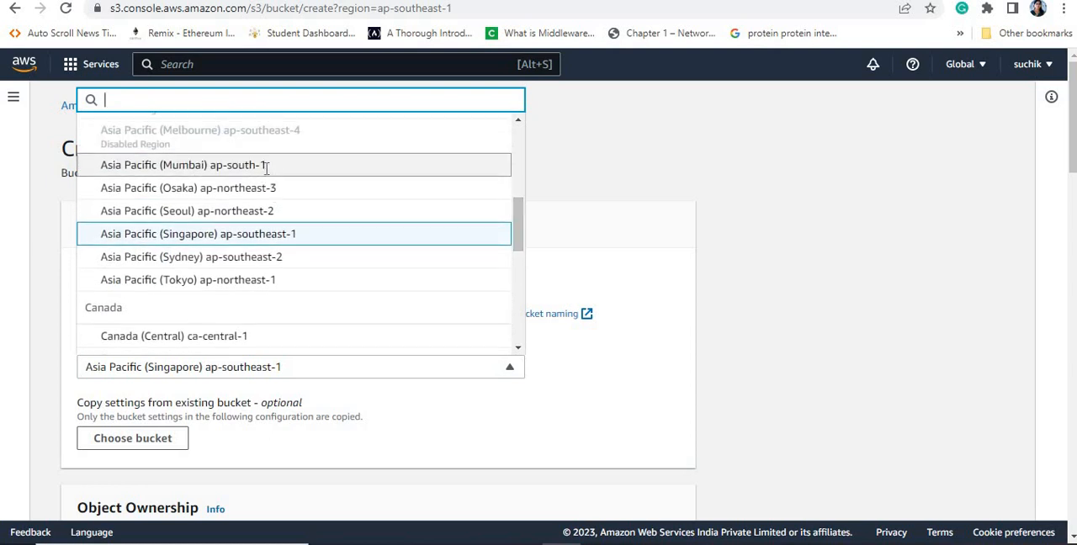
pyautogui.click(261, 165)
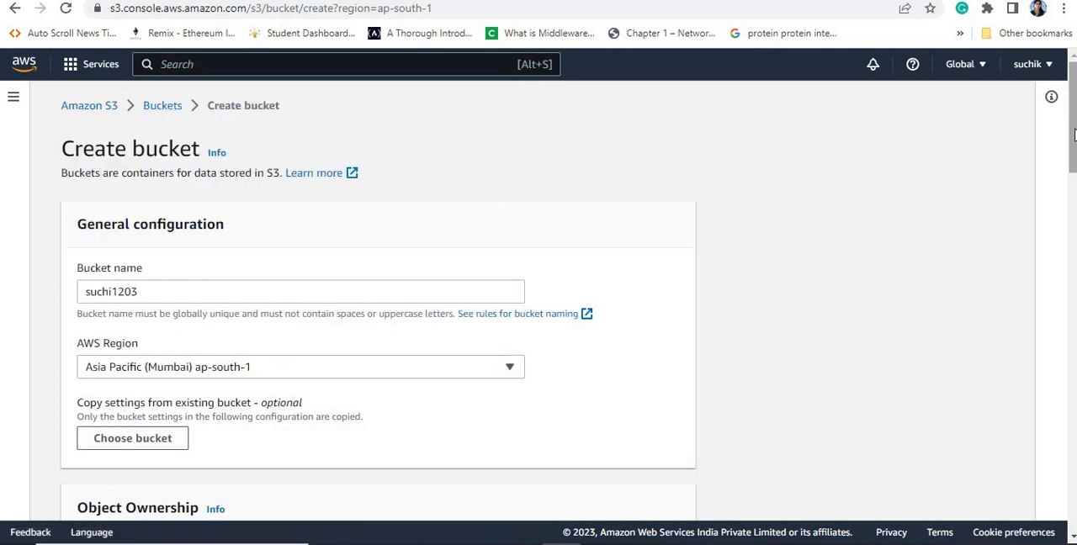
pyautogui.scroll(-2, 412, 366)
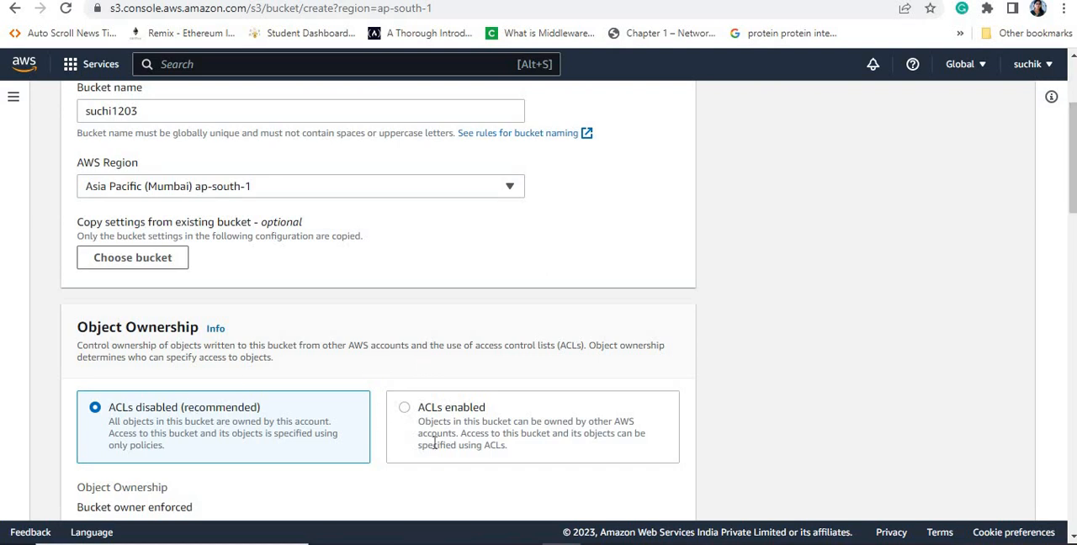
pyautogui.click(405, 410)
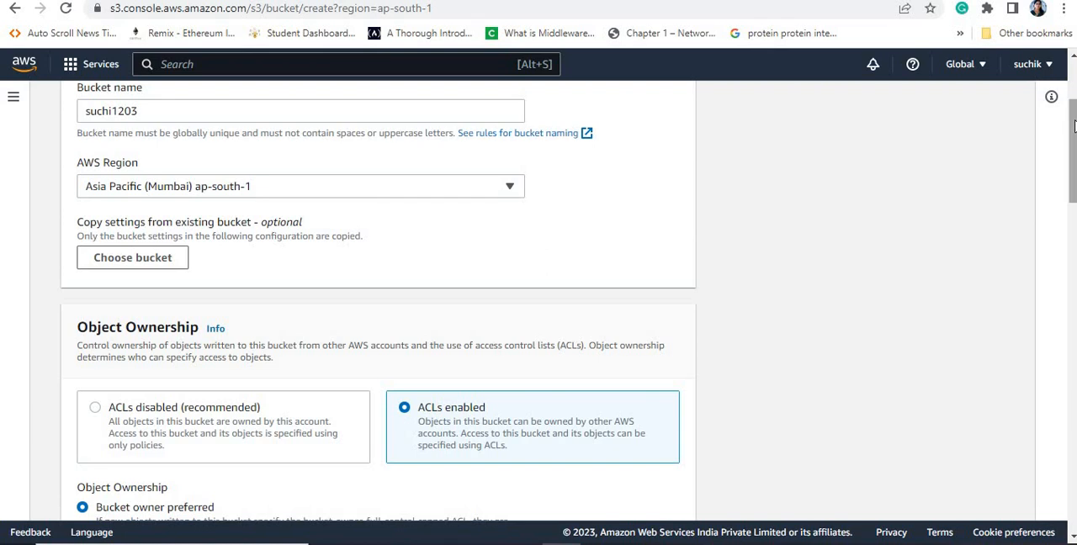
# Step: Turn off Block all public access for the bucket and acknowledge that its objects might become public
pyautogui.moveTo(1074, 125); pyautogui.dragTo(1074, 145)
pyautogui.scroll(-3, 680, 320)
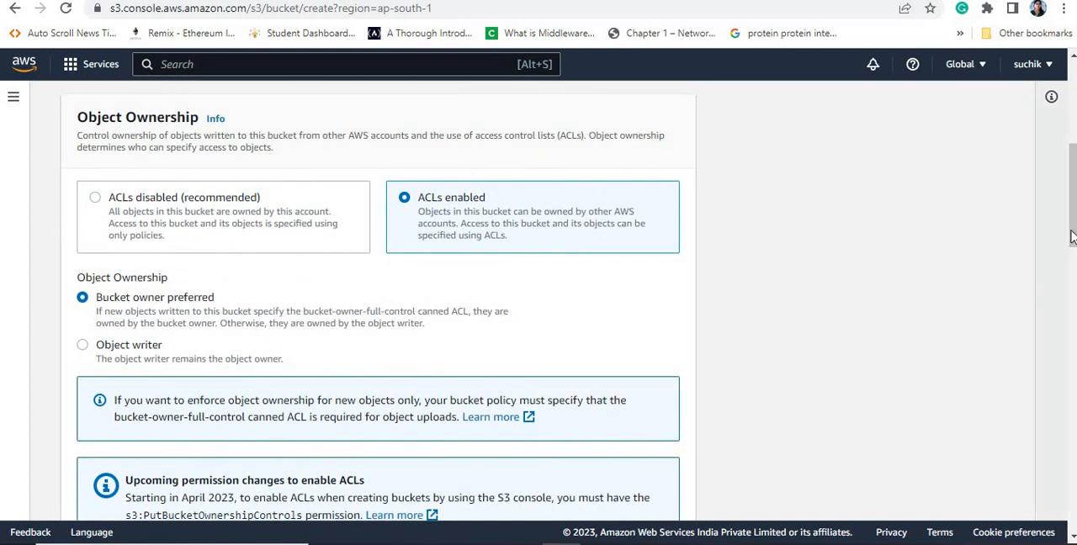
pyautogui.scroll(-2, 1067, 241)
pyautogui.scroll(-2, 1067, 240)
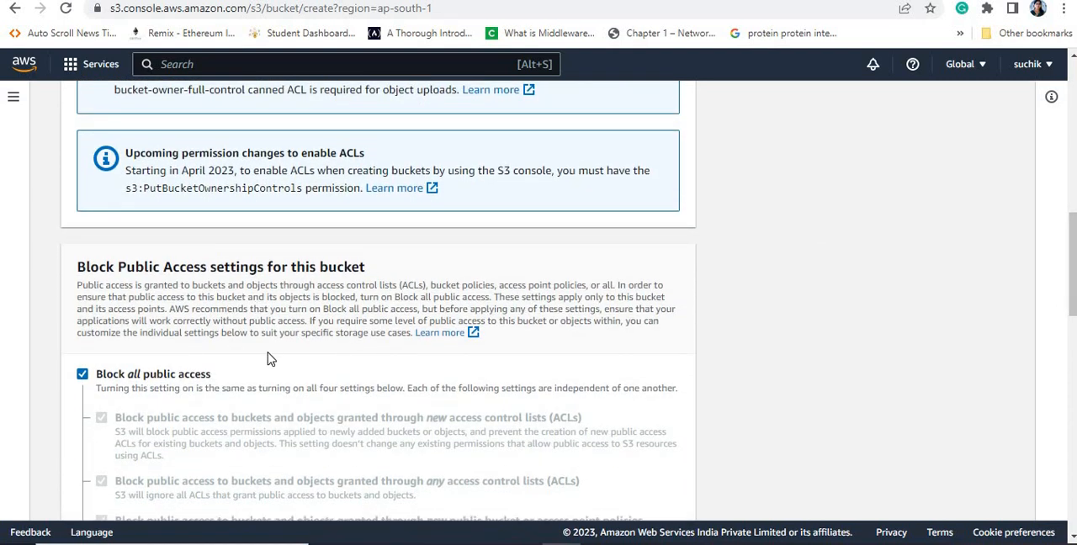
pyautogui.click(82, 374)
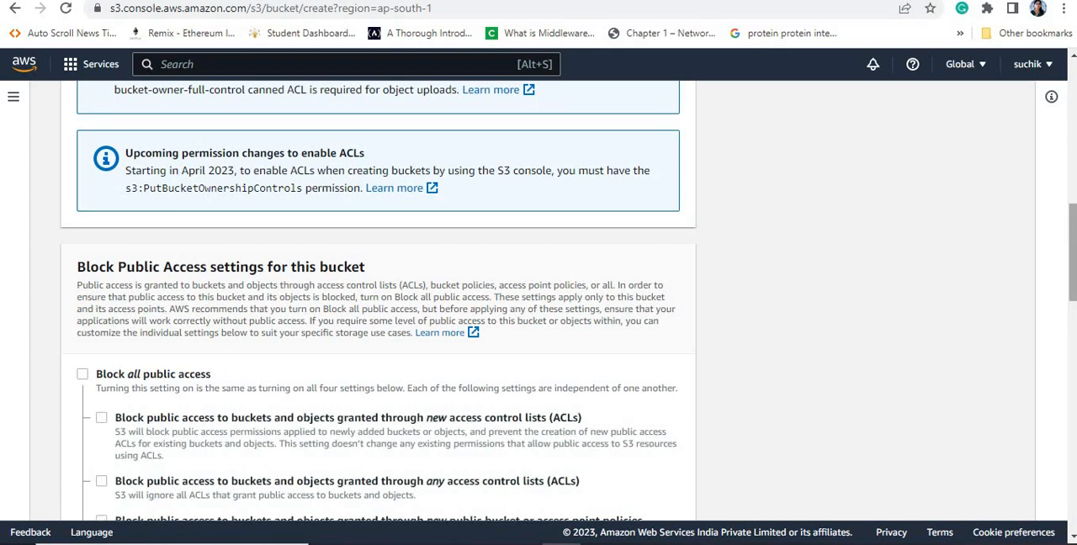
pyautogui.scroll(-4, 1072, 252)
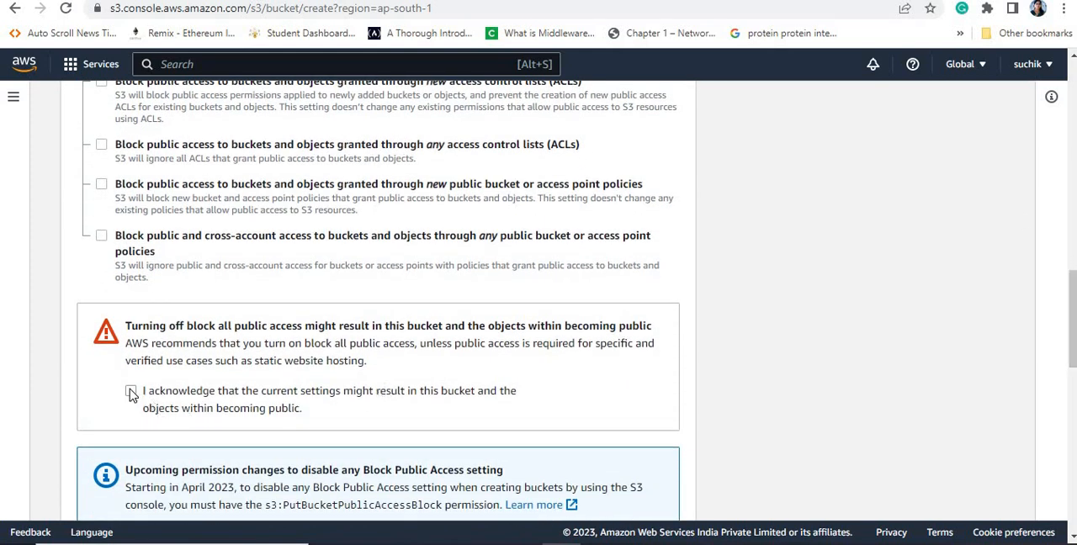
pyautogui.click(131, 392)
# Step: Enable Bucket Versioning and try to create the bucket with the default encryption settings
pyautogui.scroll(-4, 1074, 316)
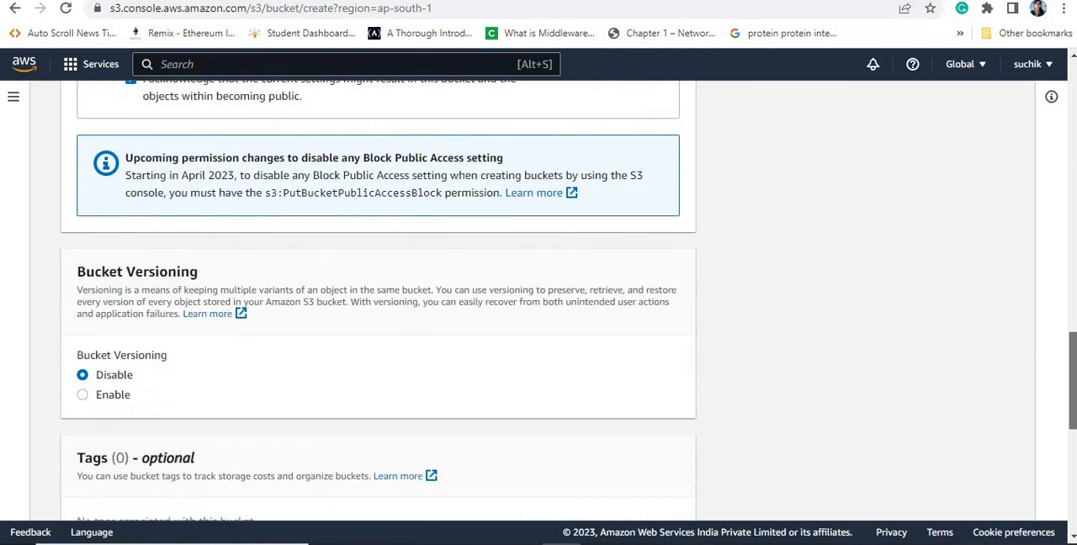
pyautogui.scroll(-1, 522, 356)
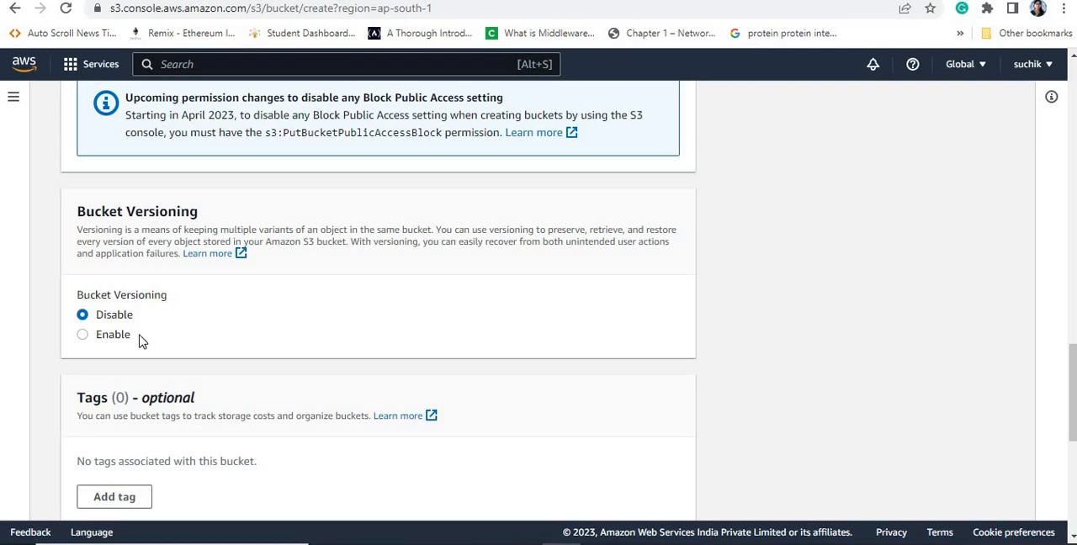
pyautogui.click(110, 340)
pyautogui.moveTo(1073, 371); pyautogui.dragTo(1073, 465)
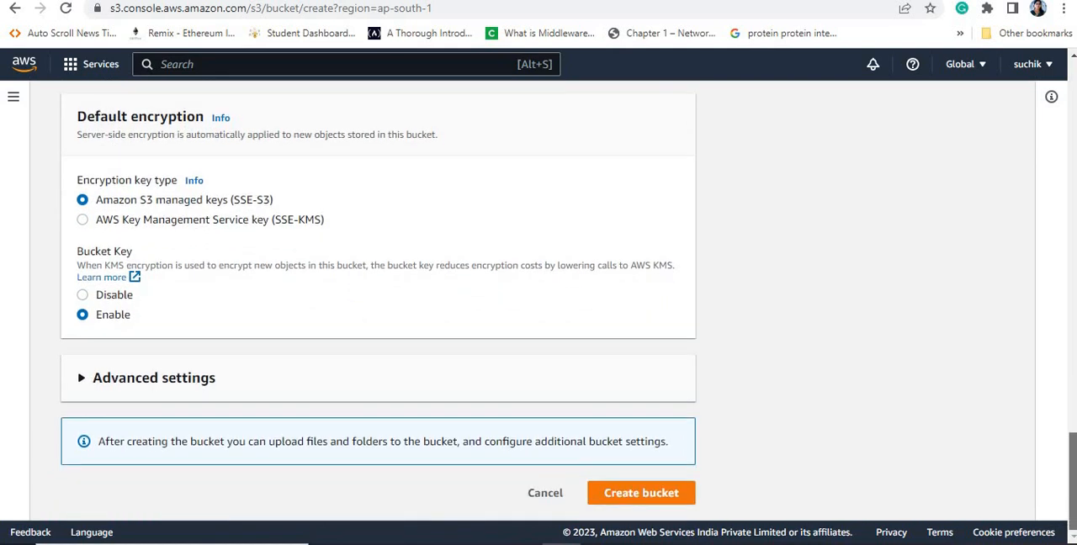
pyautogui.click(638, 499)
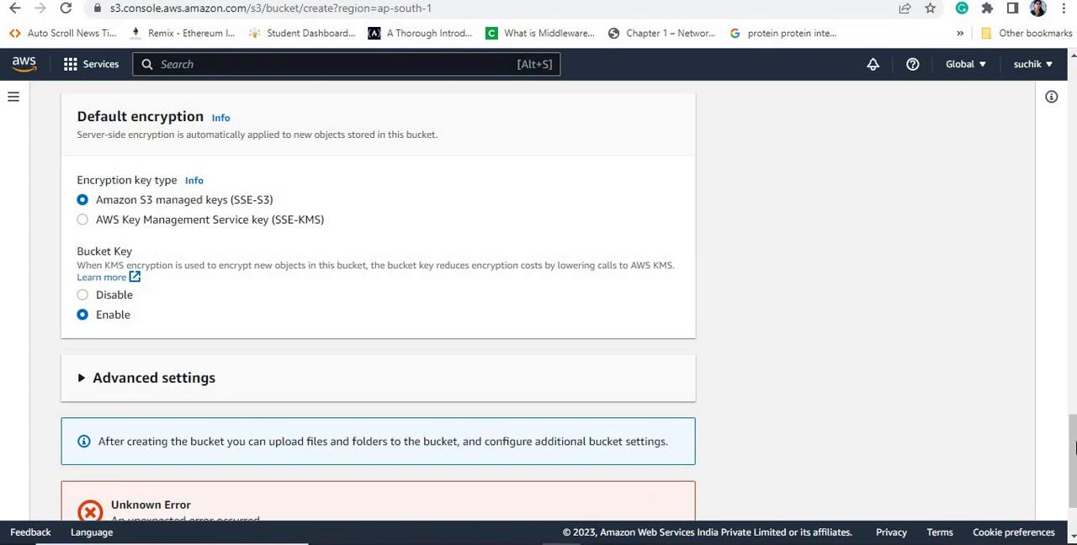
# Step: Expand the API response details of the bucket creation error
pyautogui.scroll(-2, 1073, 447)
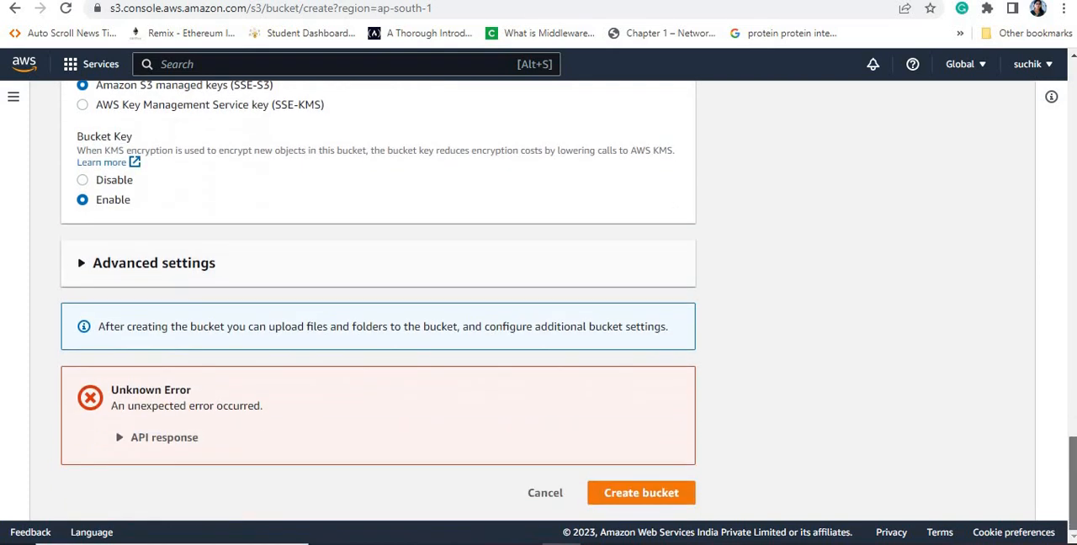
pyautogui.click(118, 443)
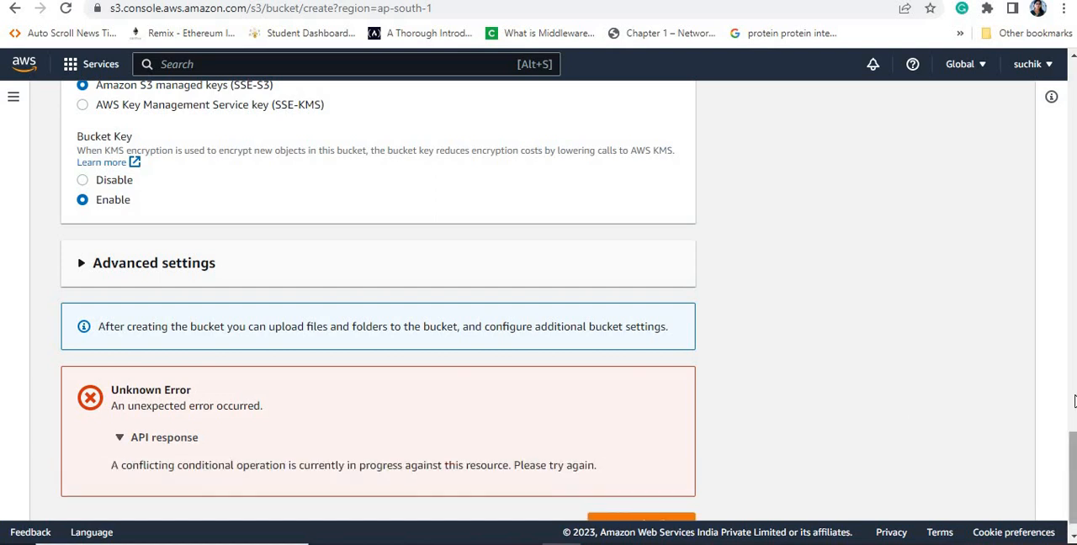
# Step: Change the bucket name to suchi120323 and create the bucket
pyautogui.scroll(5, 1069, 354)
pyautogui.scroll(10, 1067, 318)
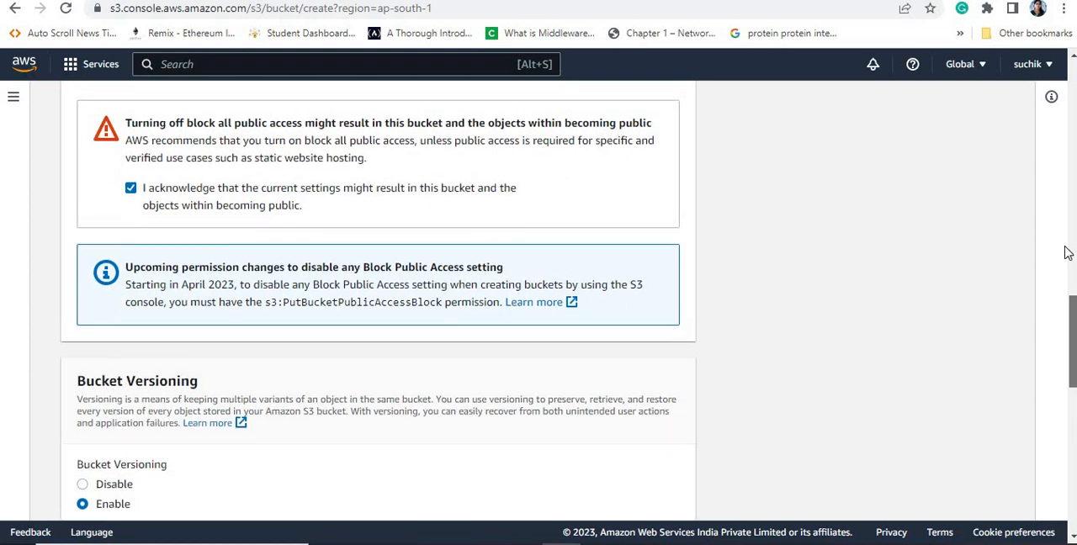
pyautogui.scroll(8, 1061, 179)
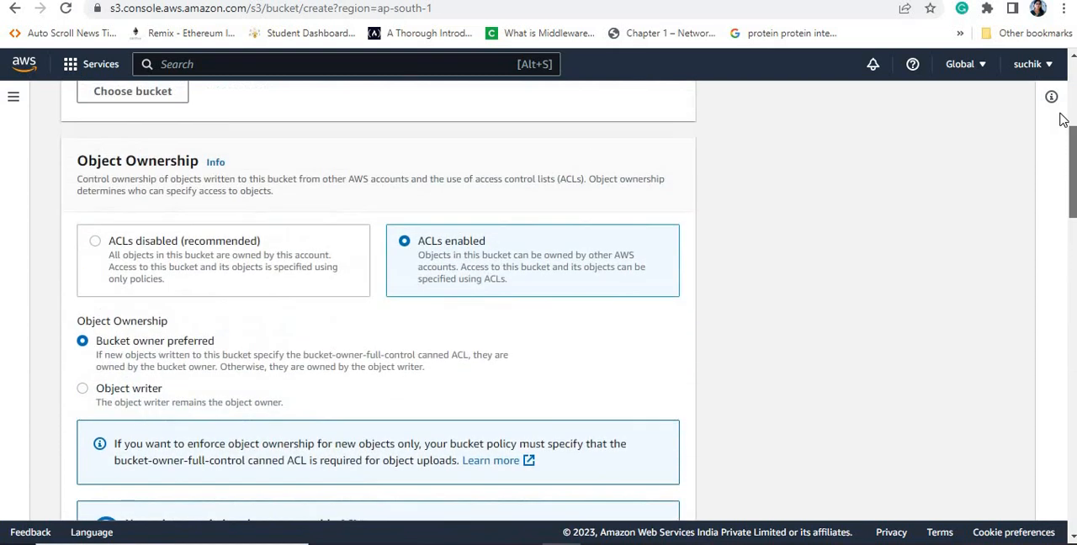
pyautogui.scroll(1, 1054, 59)
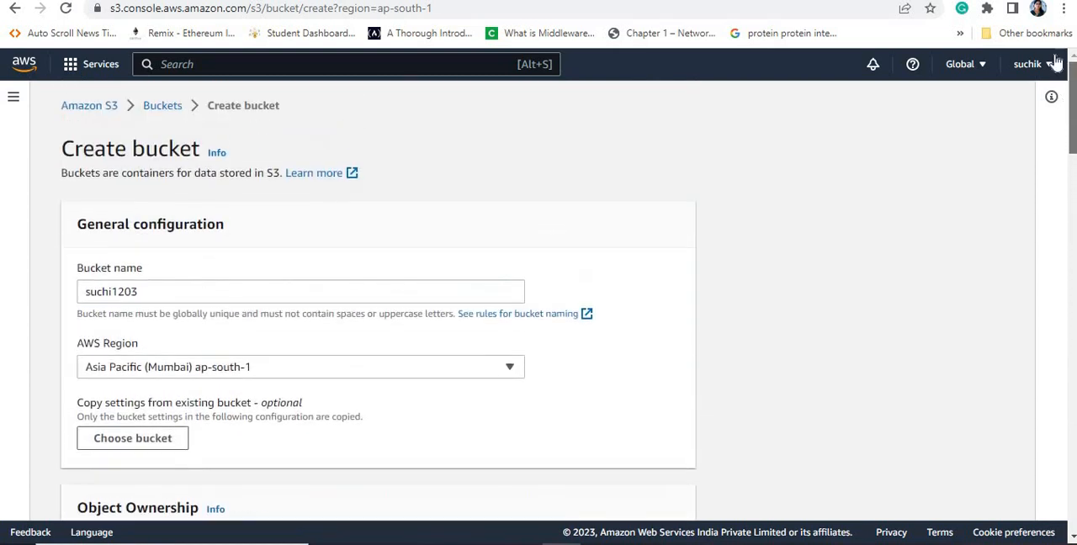
pyautogui.click(140, 291)
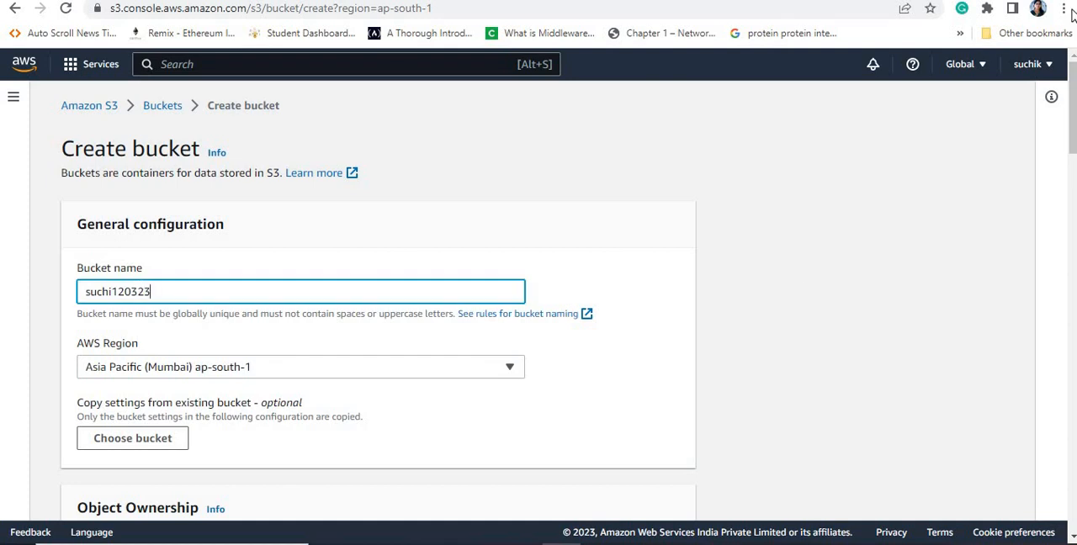
pyautogui.moveTo(1074, 97); pyautogui.dragTo(1075, 437)
pyautogui.click(646, 503)
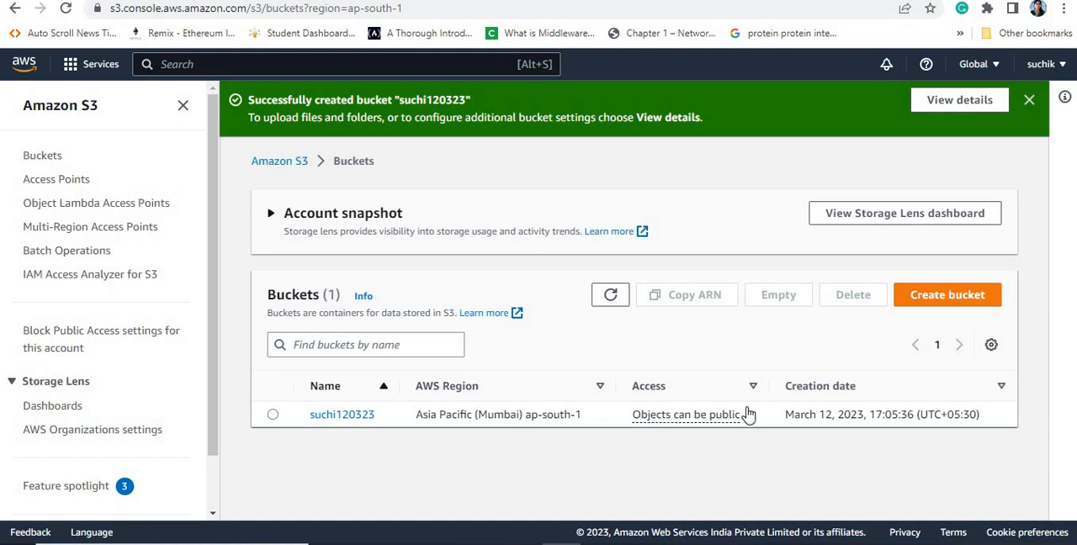
# Step: Start a second bucket and name it suchireplica1203
pyautogui.click(941, 296)
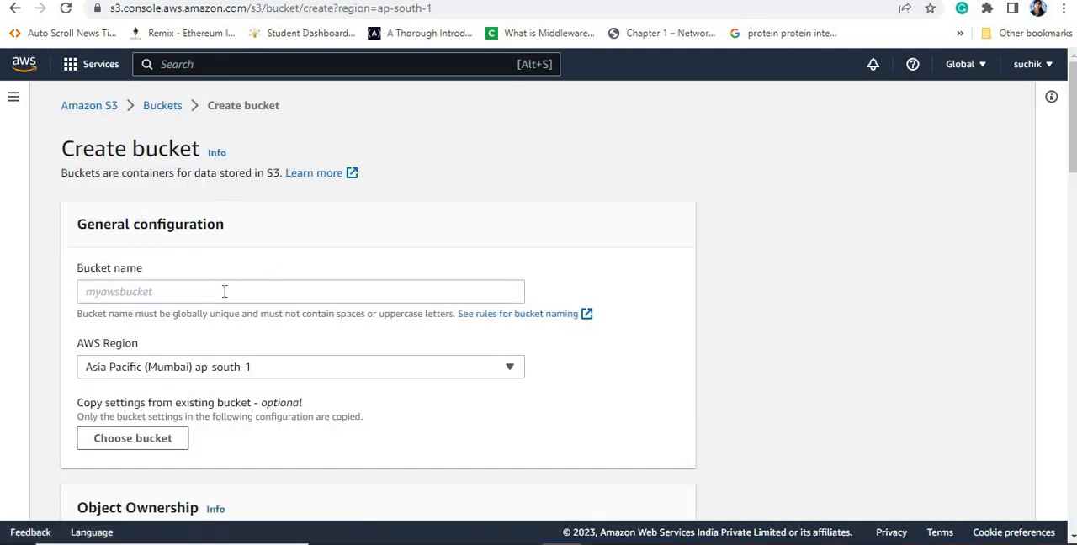
pyautogui.click(225, 291)
pyautogui.write('suc')
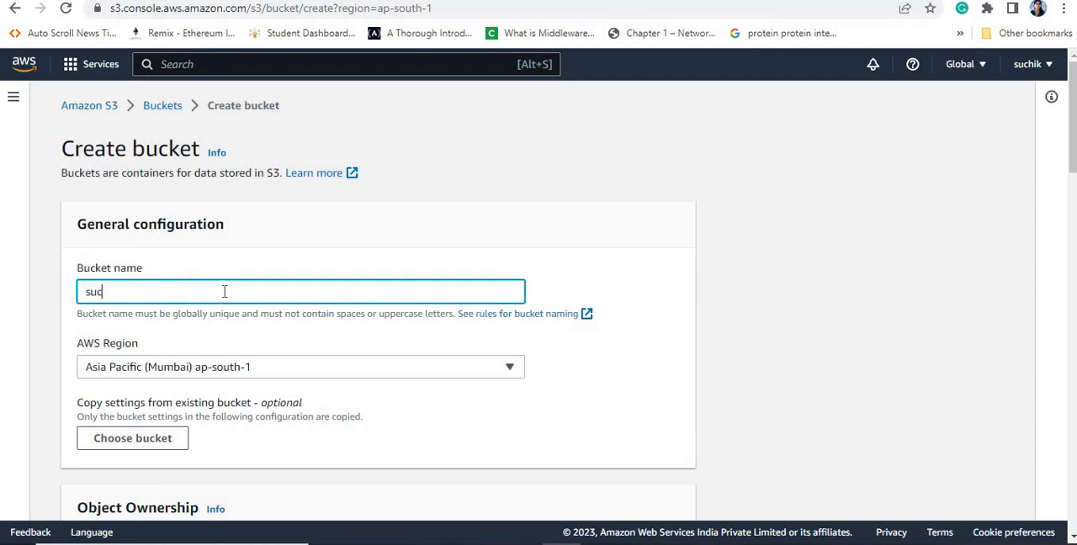
pyautogui.write('hi120')
pyautogui.press('BackSpace')
pyautogui.press('BackSpace')
pyautogui.press('BackSpace')
pyautogui.press('BackSpace')
pyautogui.press('BackSpace')
pyautogui.write('replica20')
pyautogui.press('BackSpace')
pyautogui.press('BackSpace')
pyautogui.write('1203')
# Step: Set the replica bucket's AWS Region to Asia Pacific (Singapore) ap-southeast-1 and its object ownership to ACLs enabled
pyautogui.click(308, 371)
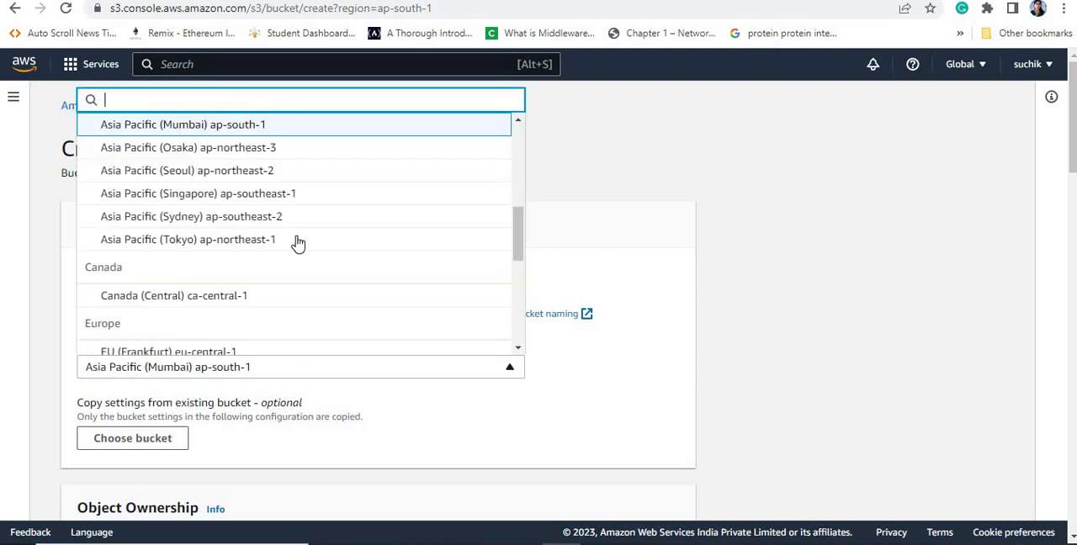
pyautogui.click(274, 194)
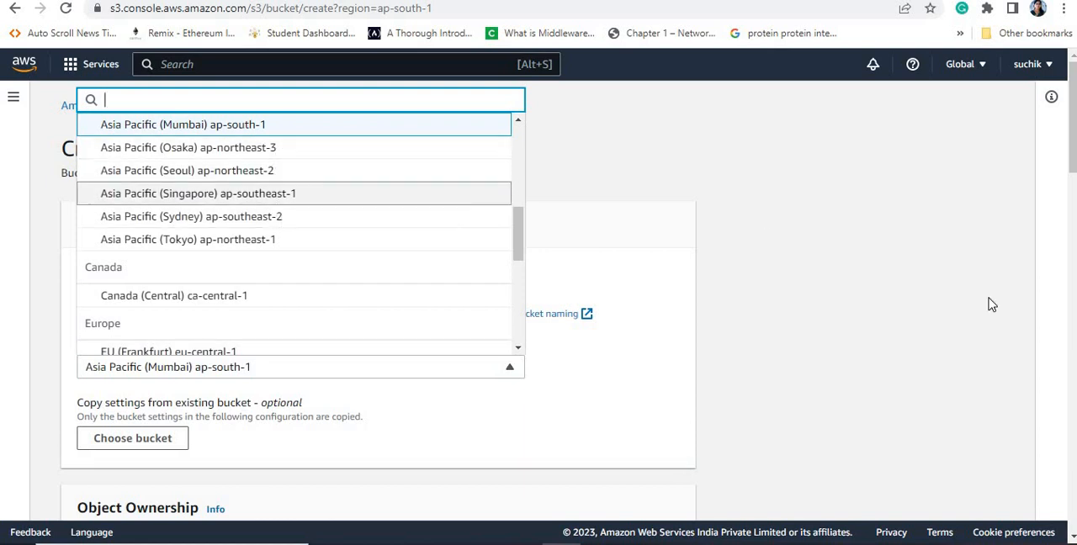
pyautogui.scroll(-3, 439, 326)
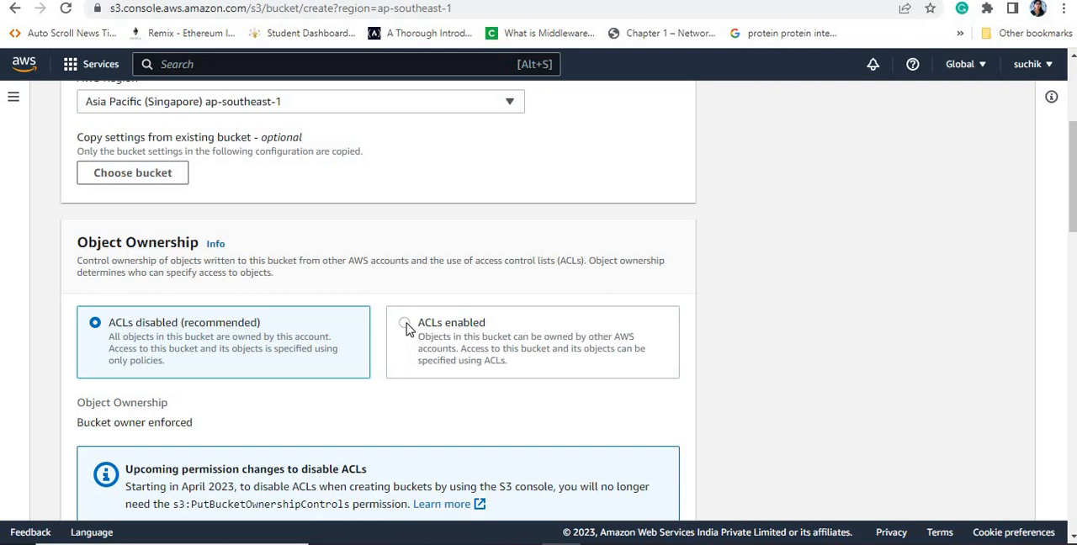
pyautogui.click(406, 325)
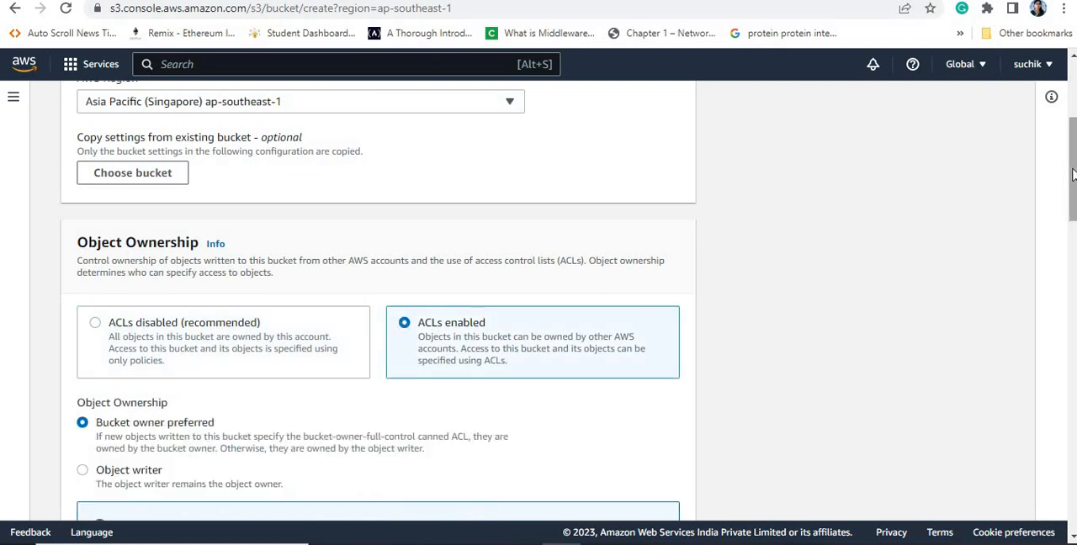
pyautogui.moveTo(1073, 174); pyautogui.dragTo(1073, 295)
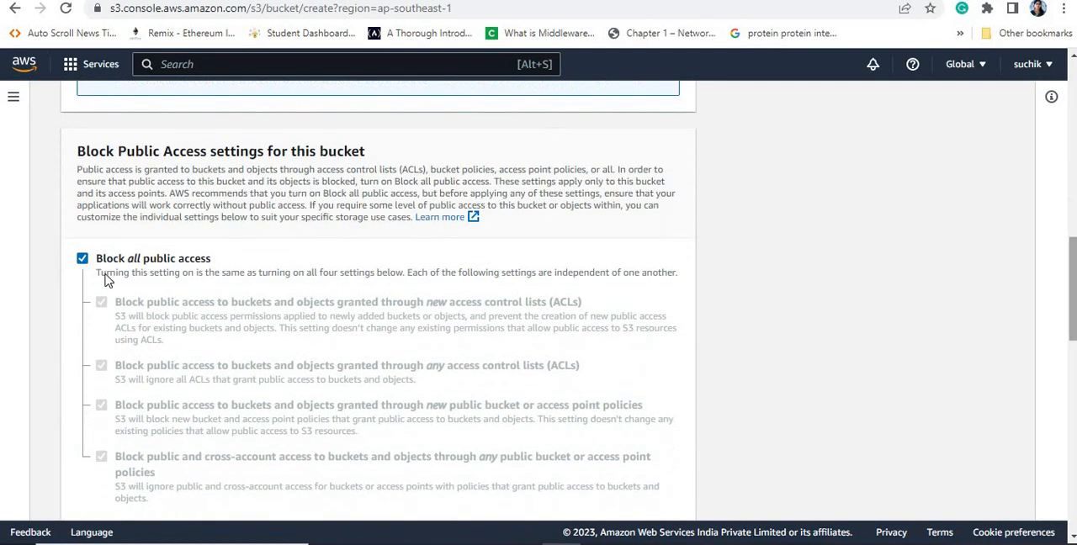
# Step: Turn off Block all public access for the replica bucket, acknowledge the public access warning, and create the bucket
pyautogui.click(83, 259)
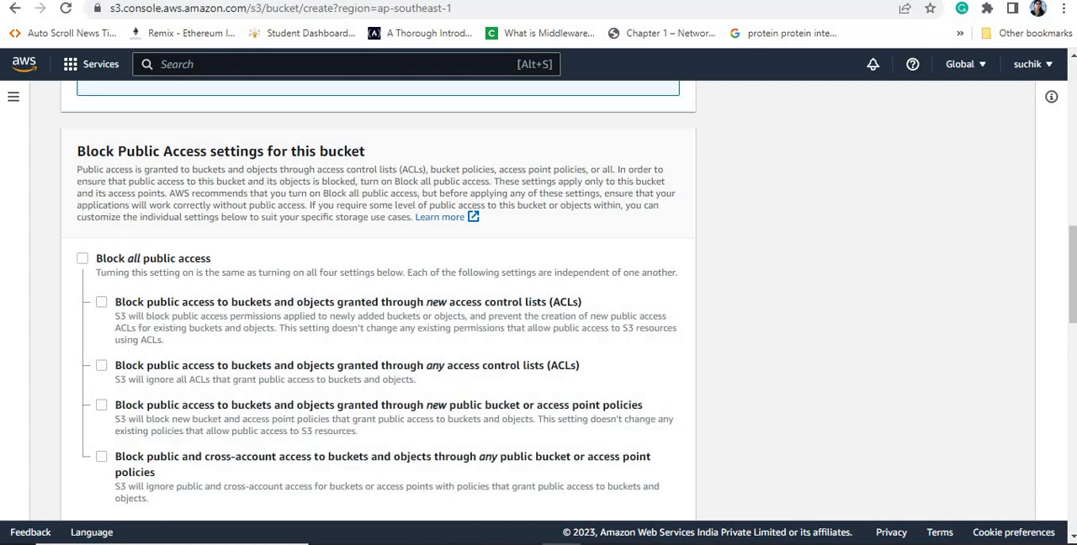
pyautogui.scroll(-3, 1074, 259)
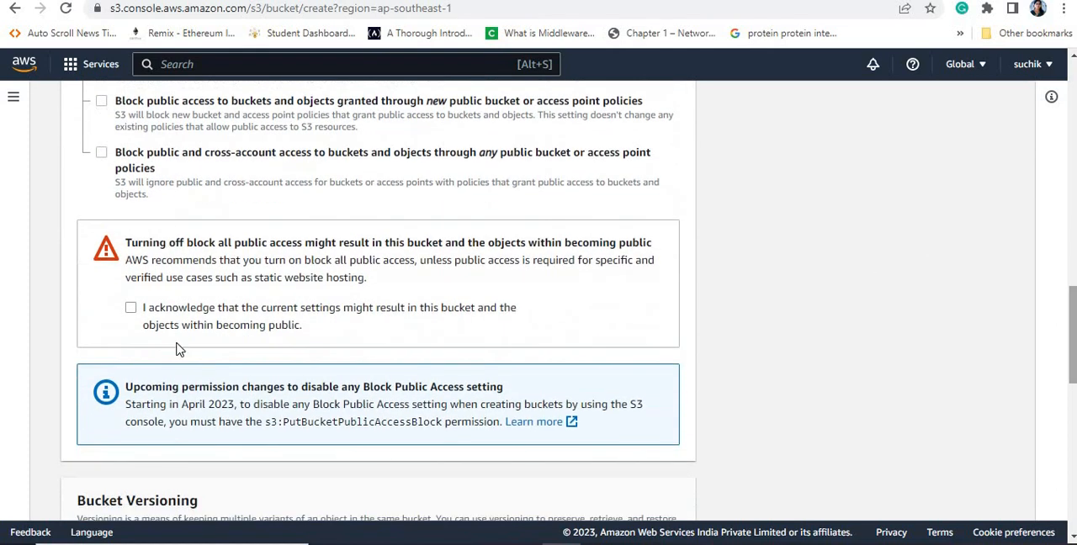
pyautogui.click(131, 309)
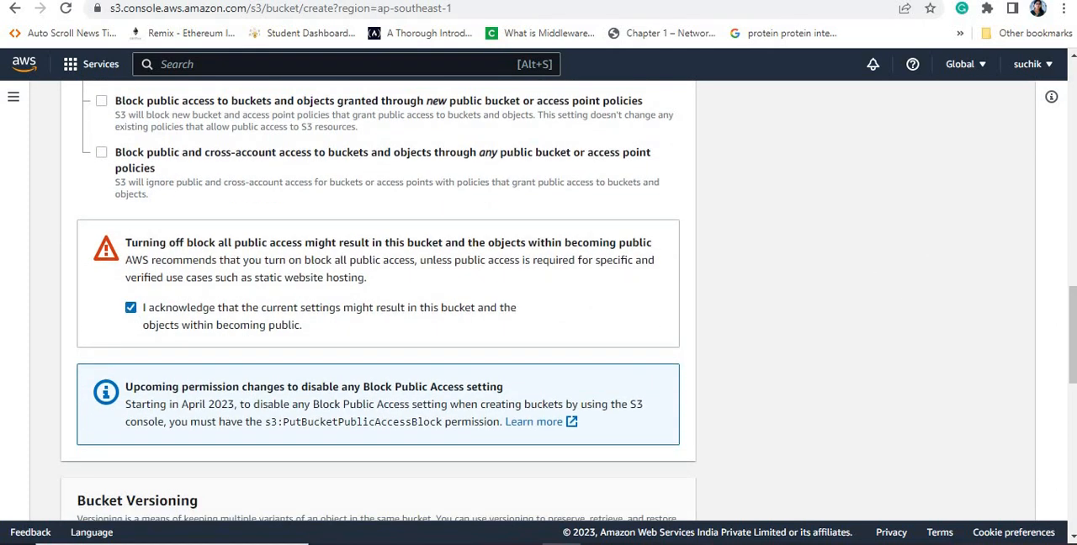
pyautogui.scroll(-3, 284, 346)
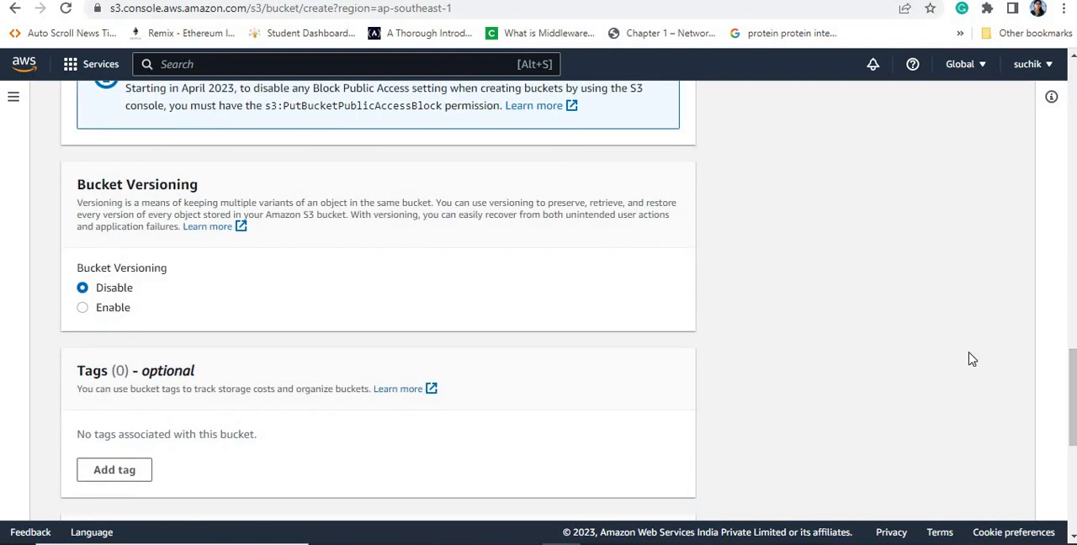
pyautogui.moveTo(1073, 363); pyautogui.dragTo(1073, 449)
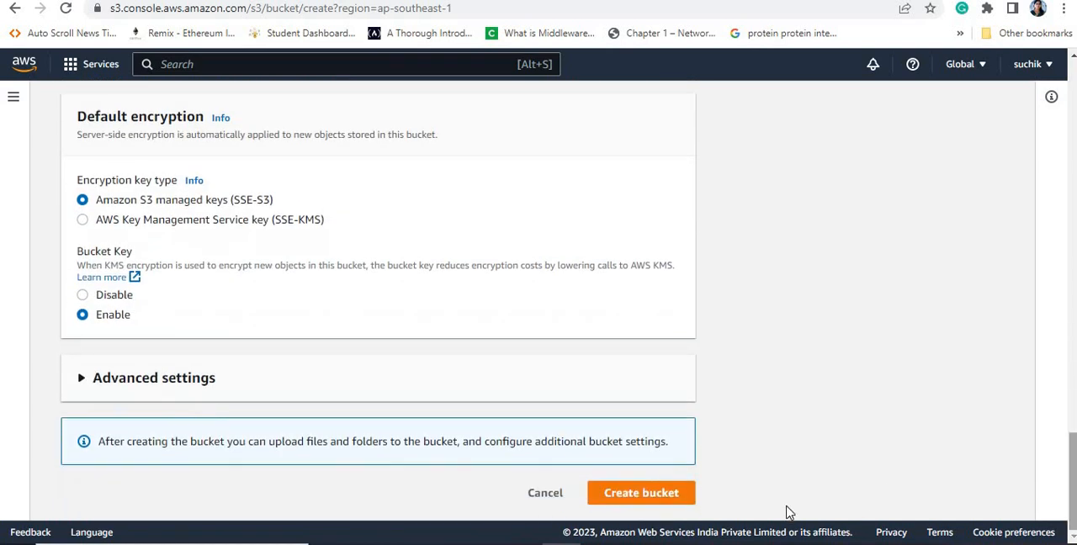
pyautogui.click(635, 495)
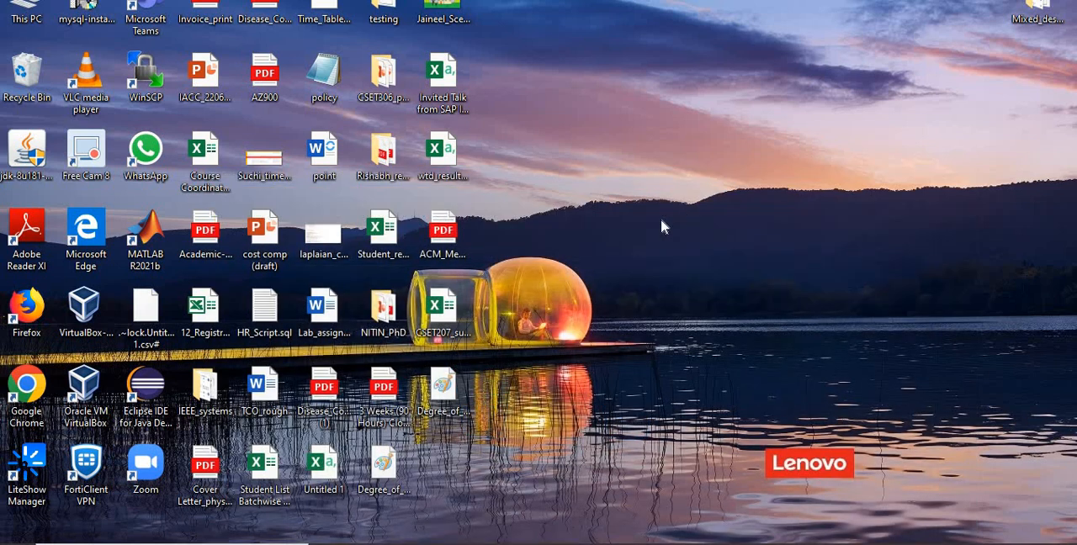
pyautogui.rightClick(660, 225)
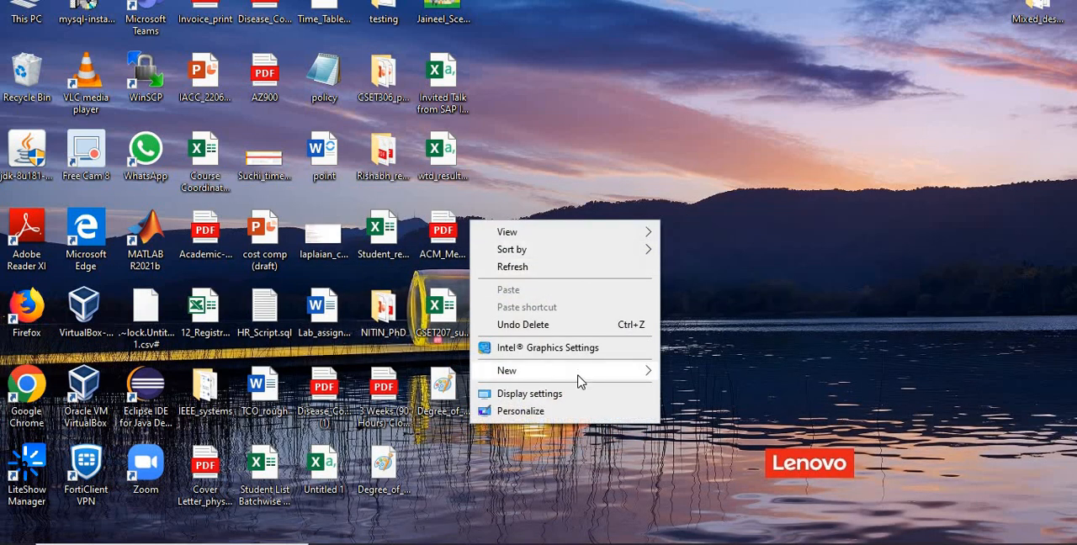
pyautogui.moveTo(579, 381)
pyautogui.click(273, 154)
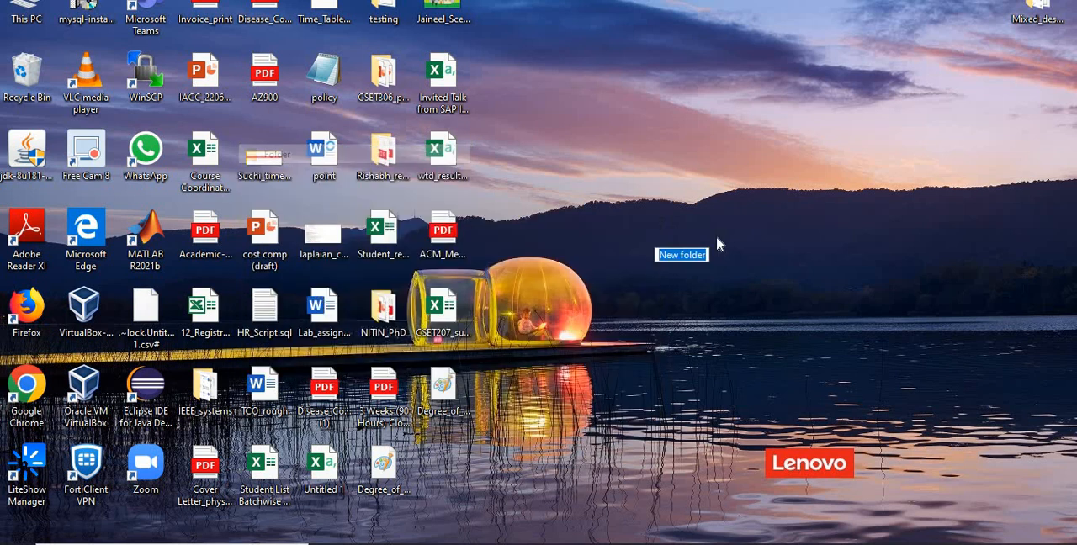
pyautogui.write('s3')
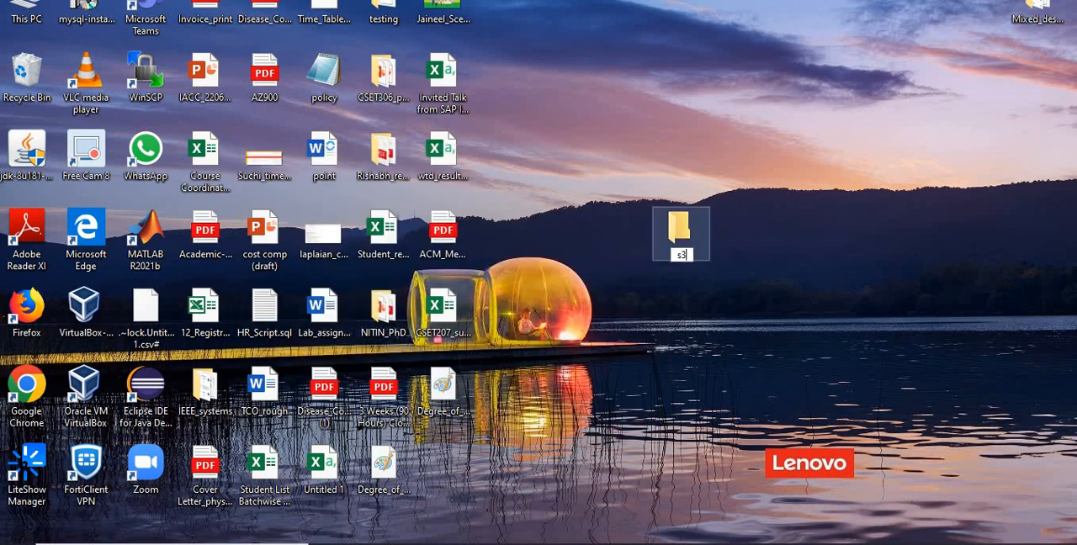
pyautogui.write('_text')
pyautogui.press('Return')
pyautogui.click(682, 234)
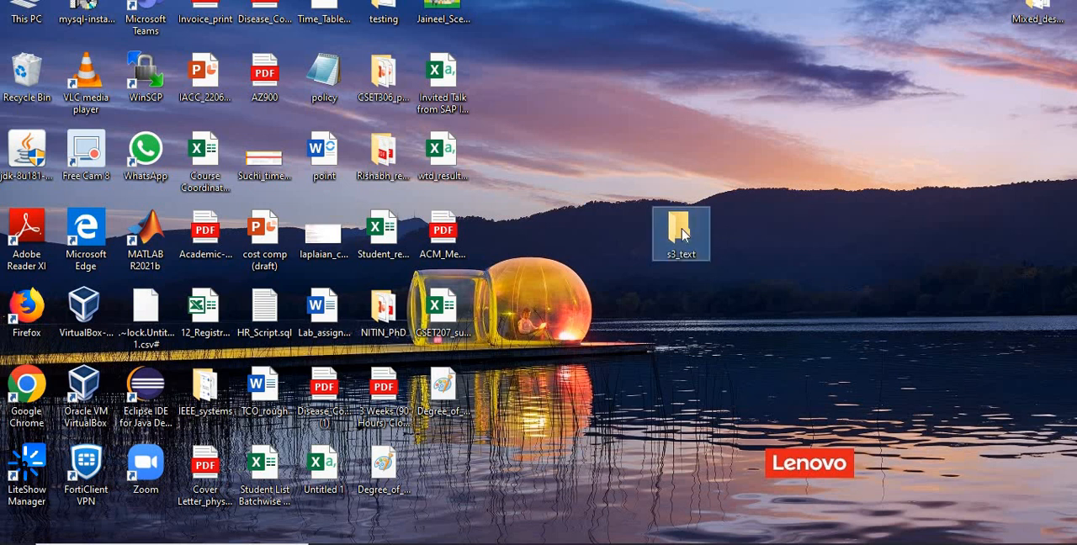
pyautogui.press('Delete')
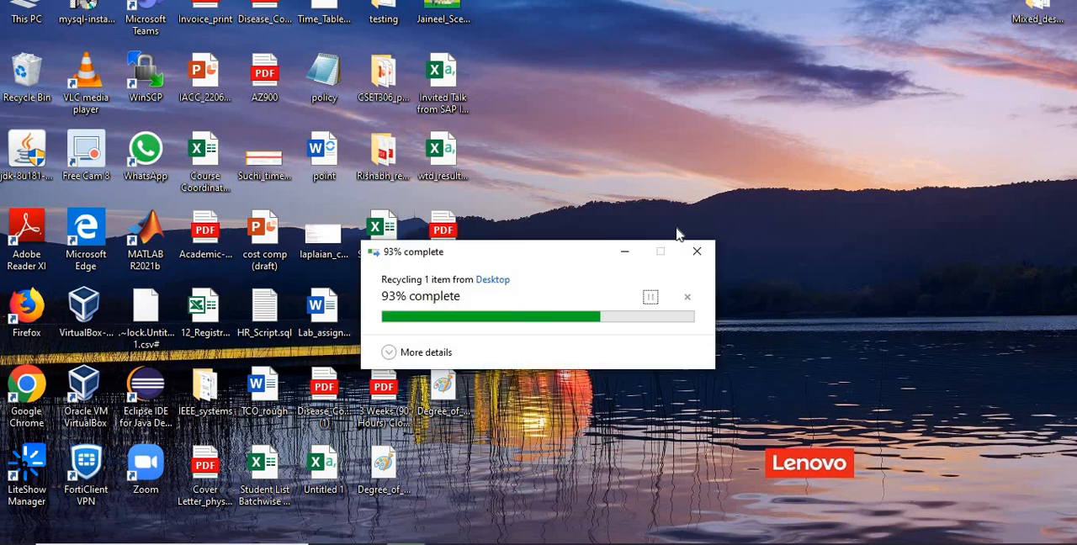
# Step: Create a new text document on the desktop and name it s3_test
pyautogui.rightClick(677, 228)
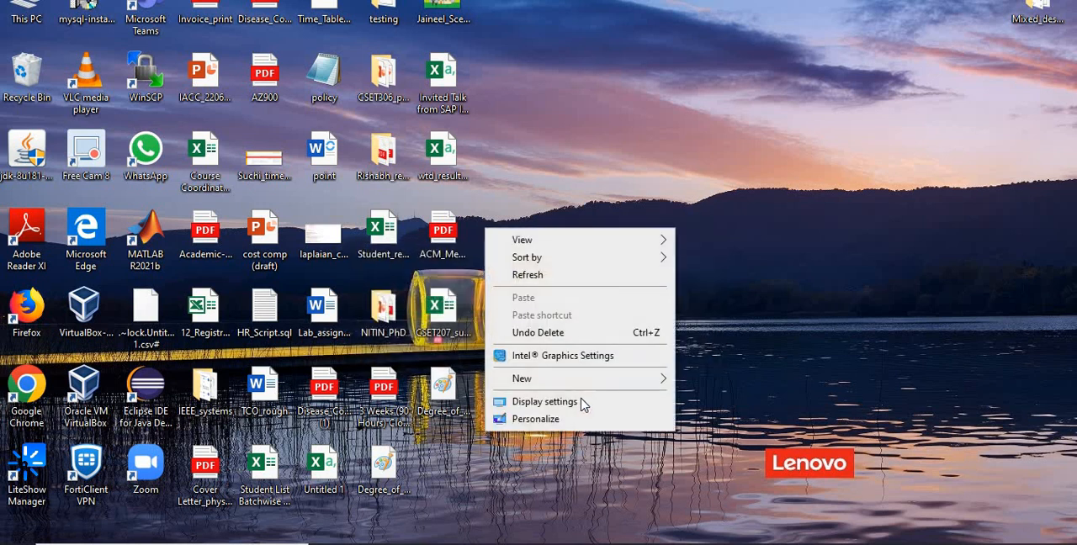
pyautogui.moveTo(586, 387)
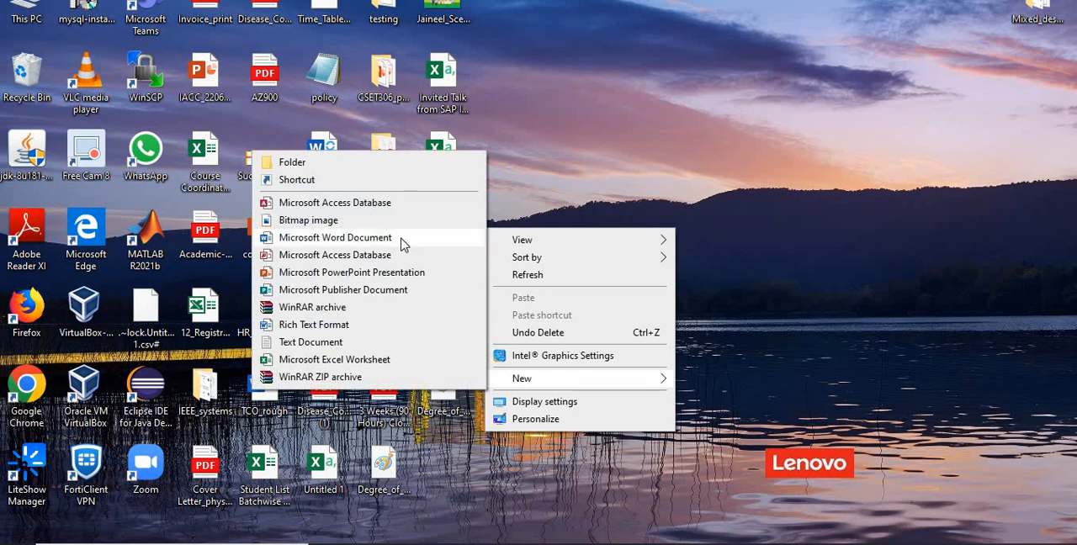
pyautogui.click(386, 343)
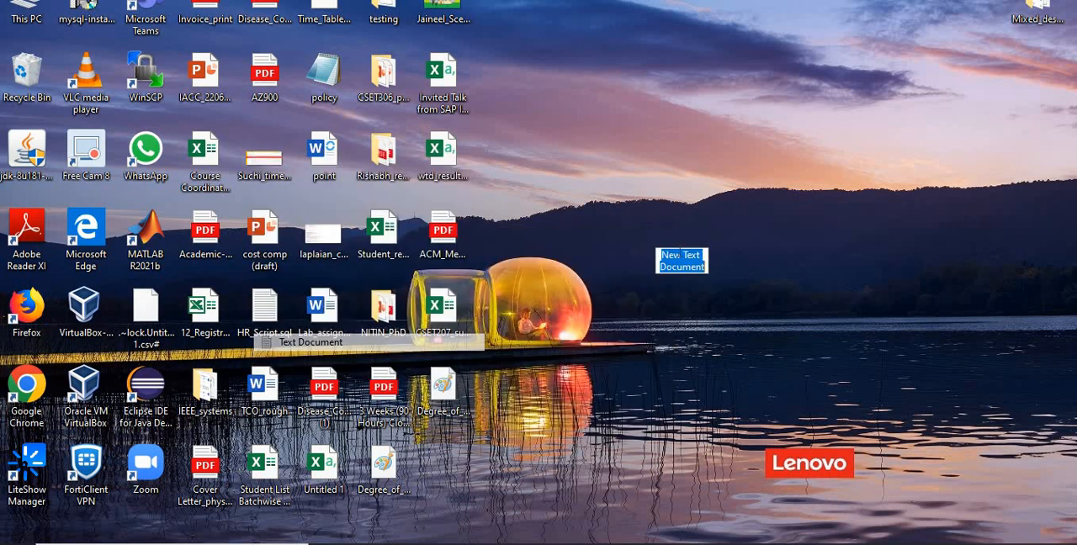
pyautogui.write('s')
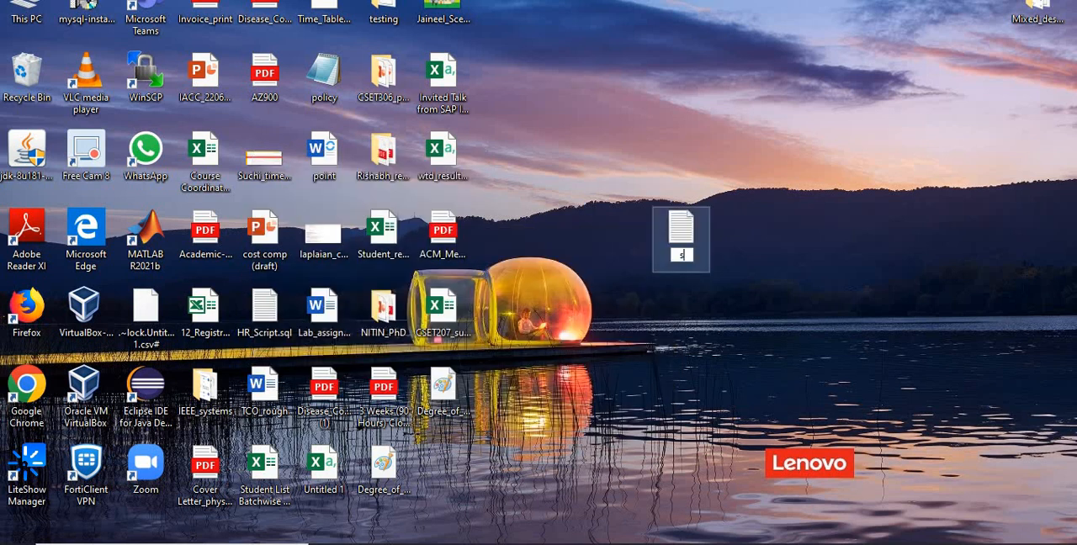
pyautogui.write('3_test')
pyautogui.press('Return')
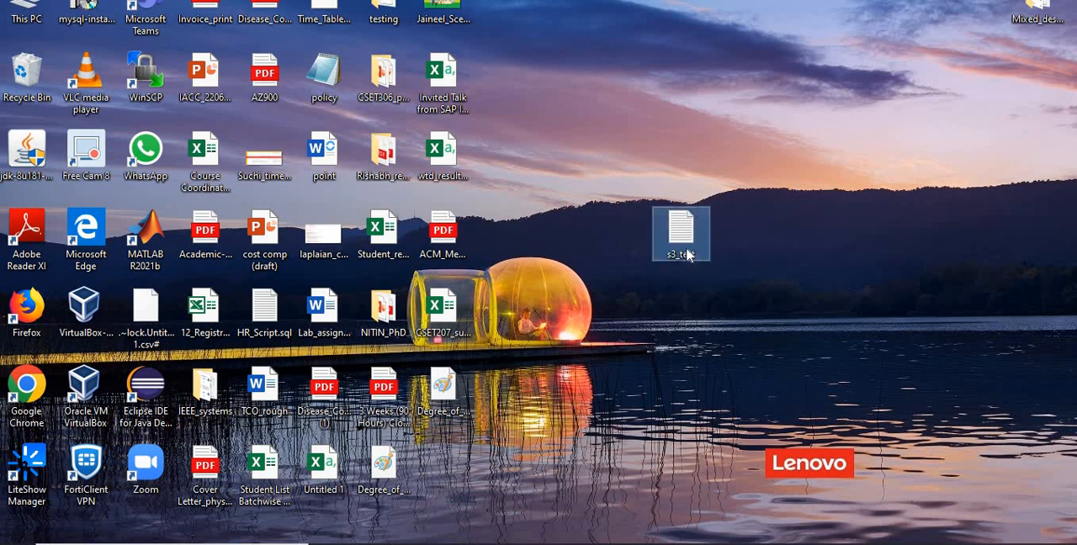
# Step: Write "this file is written before CRR" in the s3_test document, save it and close it
pyautogui.doubleClick(673, 246)
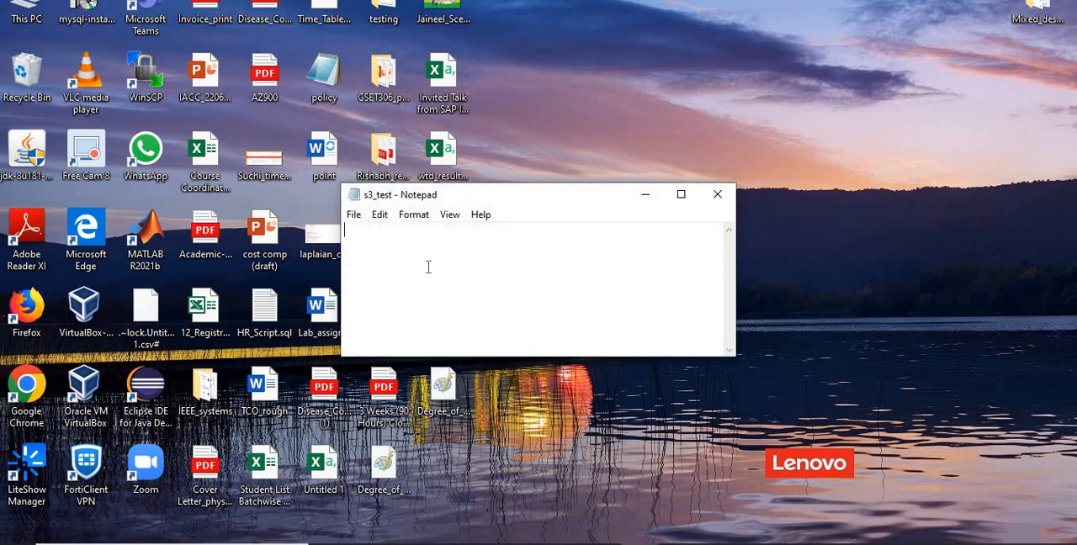
pyautogui.write('this file is written before CRR')
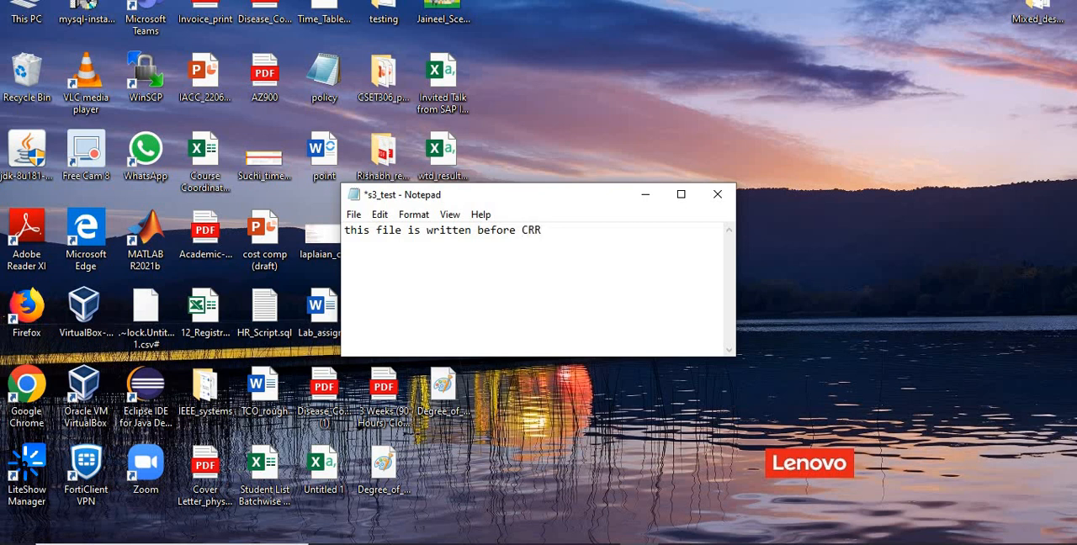
pyautogui.hotkey('ctrl', 's')
pyautogui.click(716, 196)
# Step: Switch to the S3 console in Chrome and upload s3_test from the Desktop to the suchi120323 bucket
pyautogui.click(562, 544)
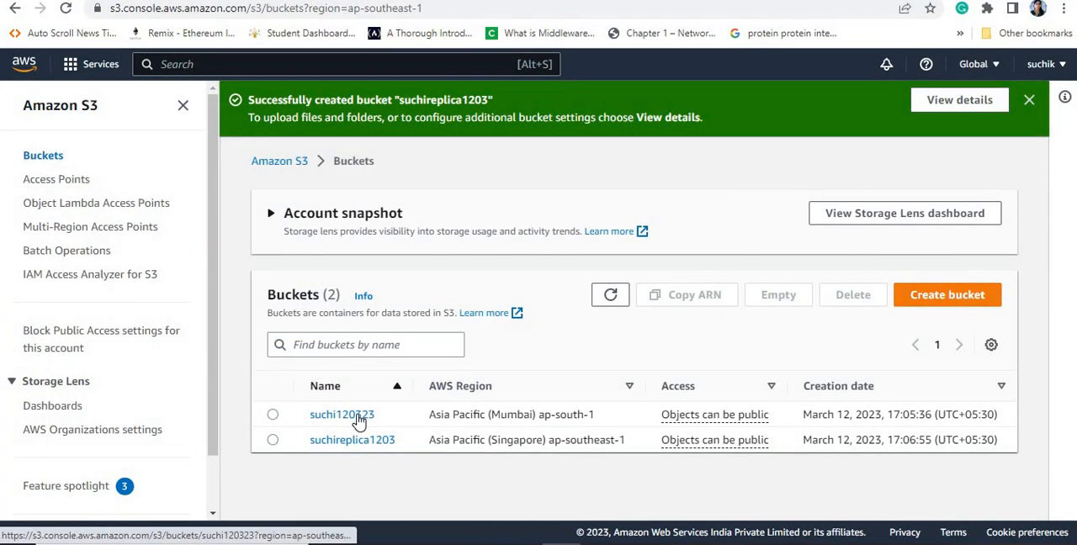
pyautogui.click(360, 416)
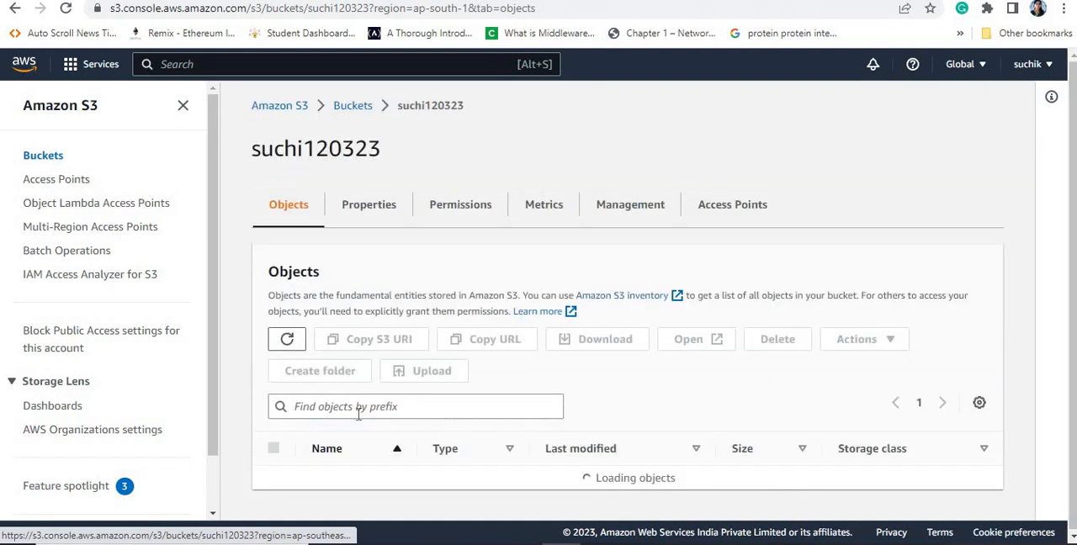
pyautogui.click(442, 380)
pyautogui.click(540, 308)
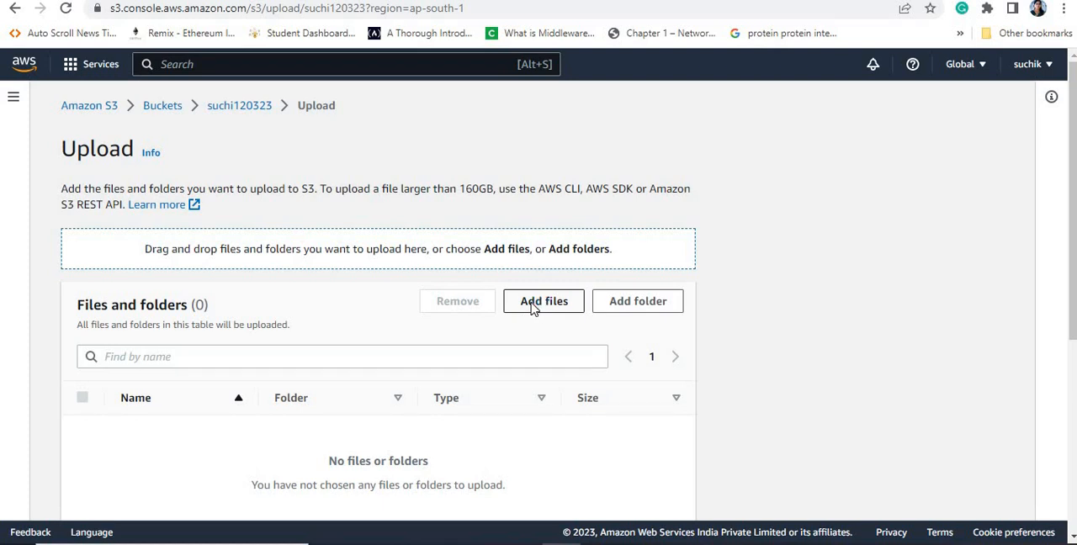
pyautogui.click(244, 271)
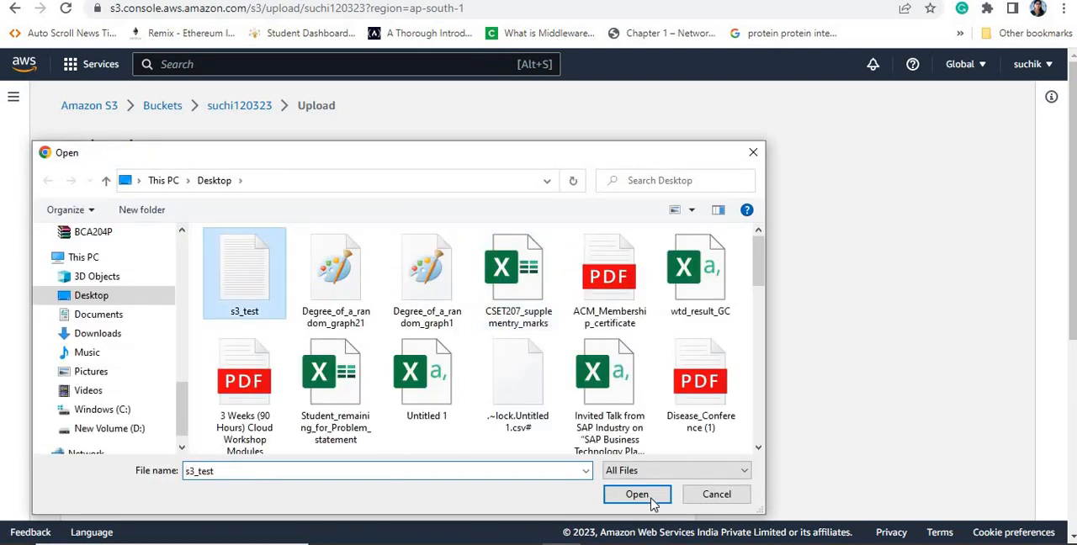
pyautogui.click(623, 494)
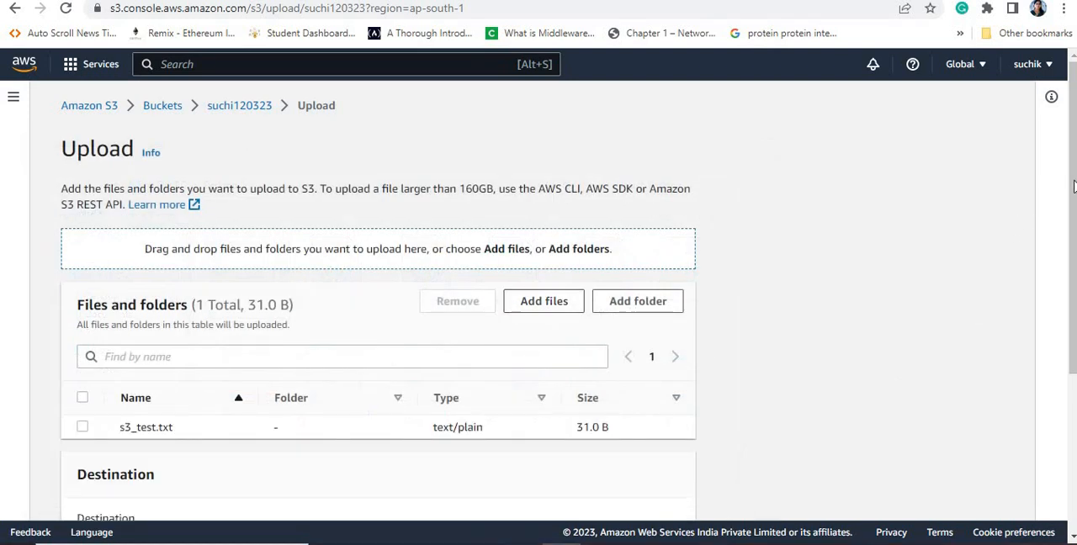
pyautogui.scroll(-3, 1073, 186)
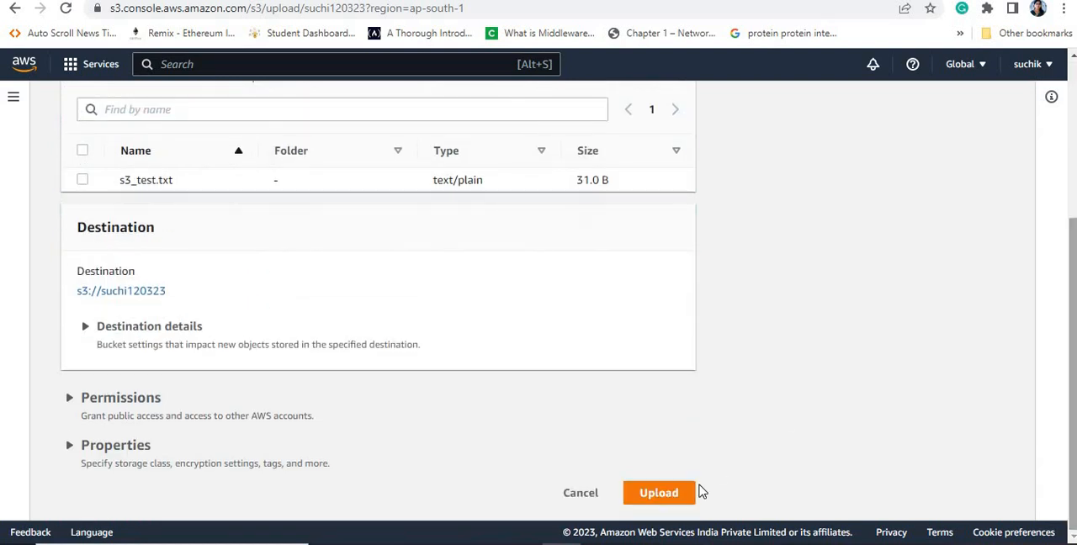
pyautogui.click(656, 497)
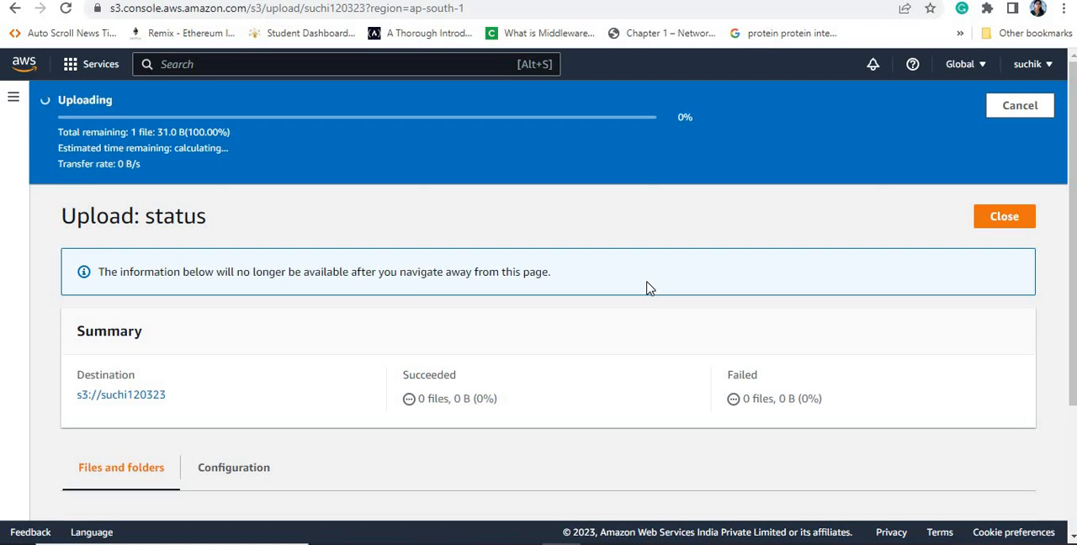
# Step: Check the object lists of the source bucket suchi120323 and the replica bucket suchireplica1203
pyautogui.click(14, 9)
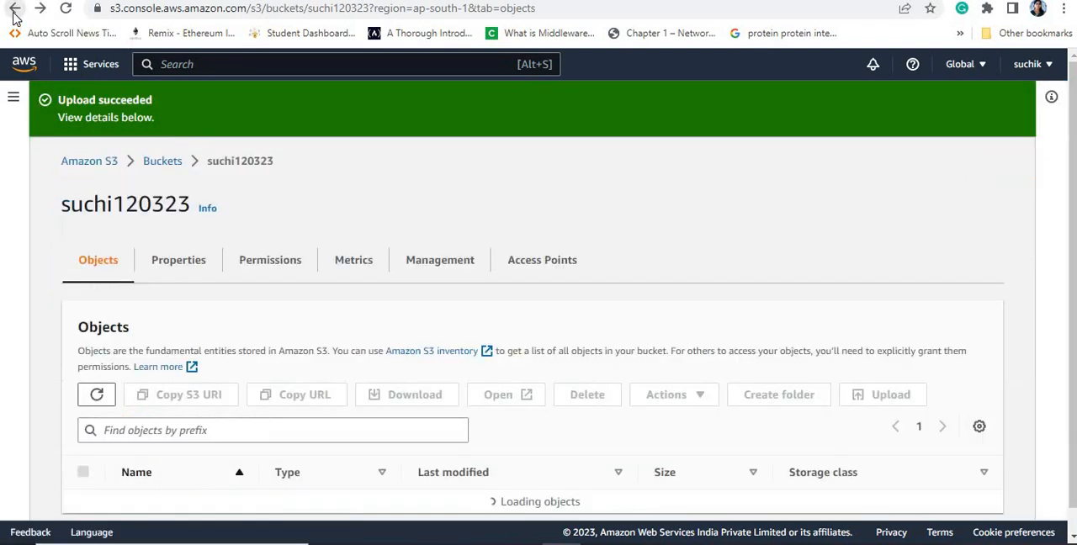
pyautogui.click(162, 162)
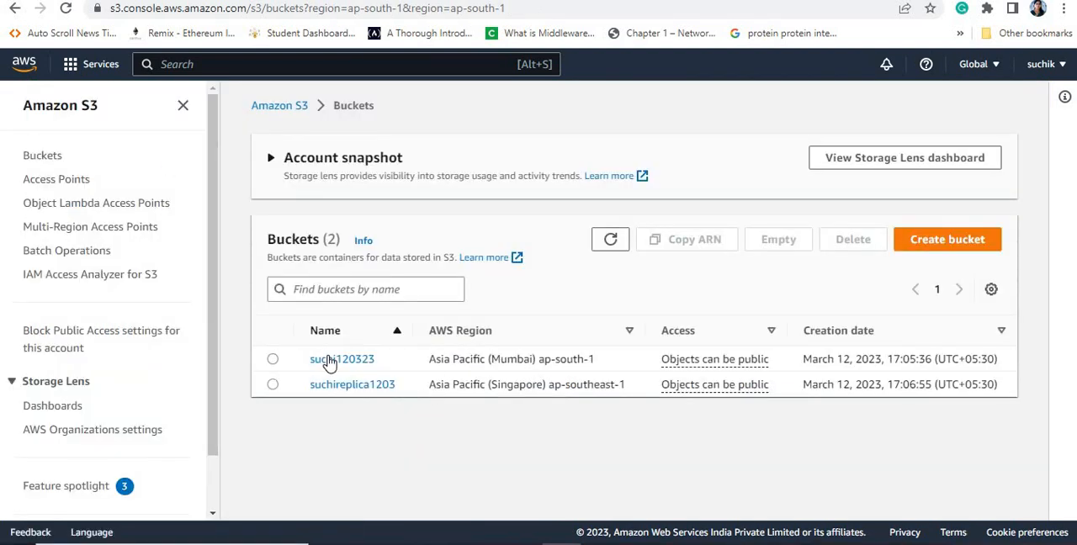
pyautogui.click(329, 360)
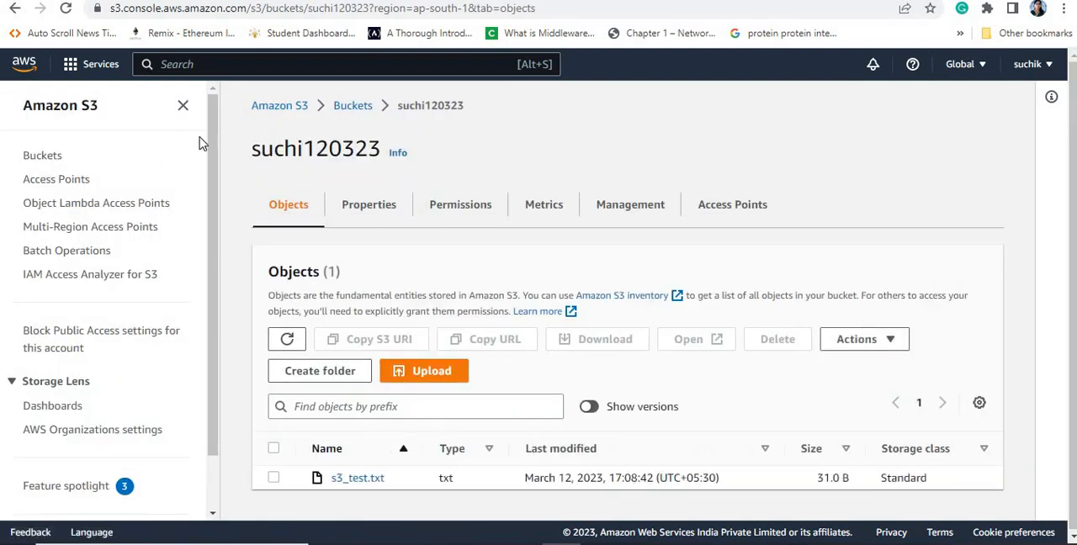
pyautogui.click(15, 8)
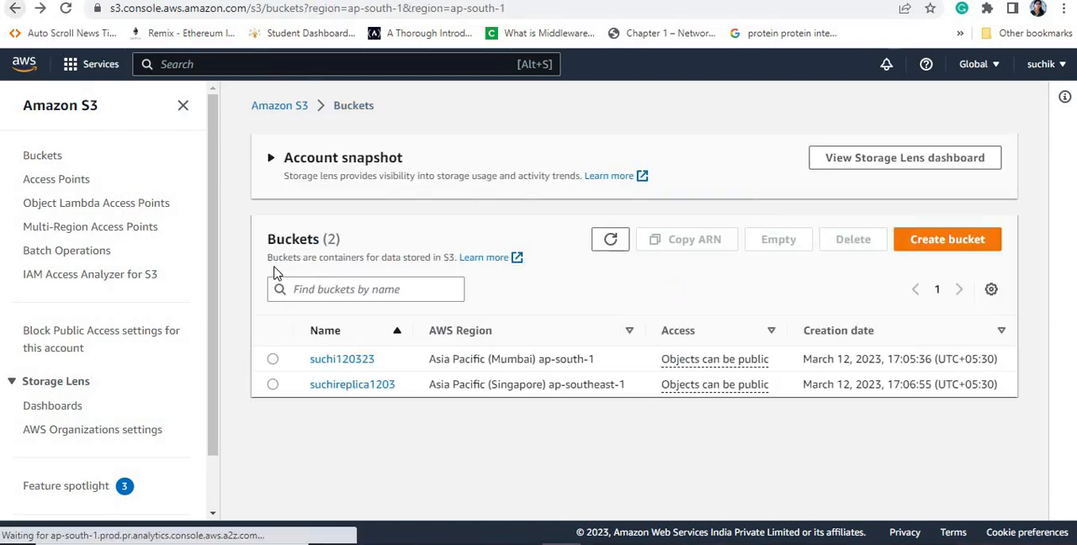
pyautogui.click(349, 385)
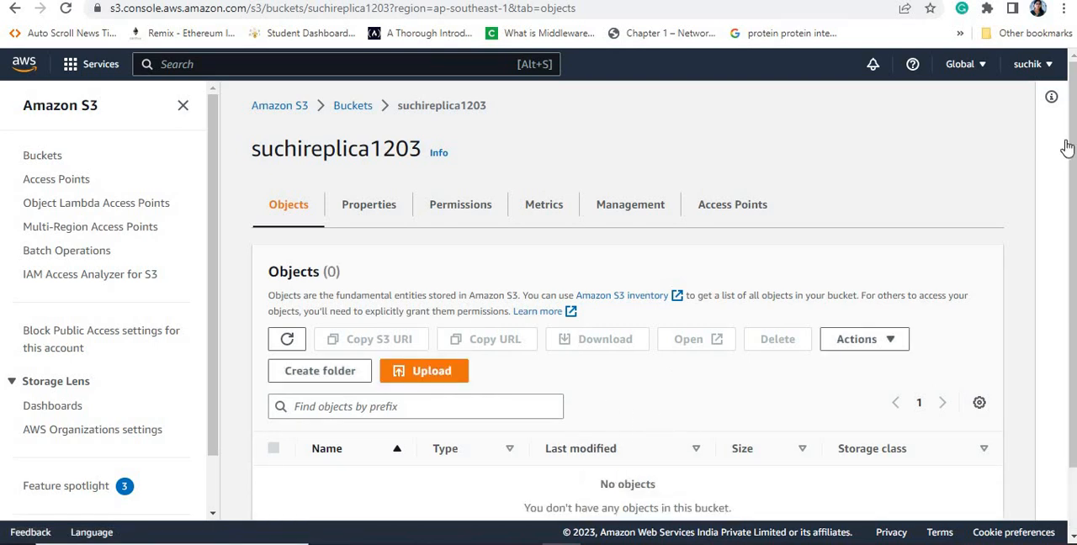
pyautogui.scroll(-2, 1073, 192)
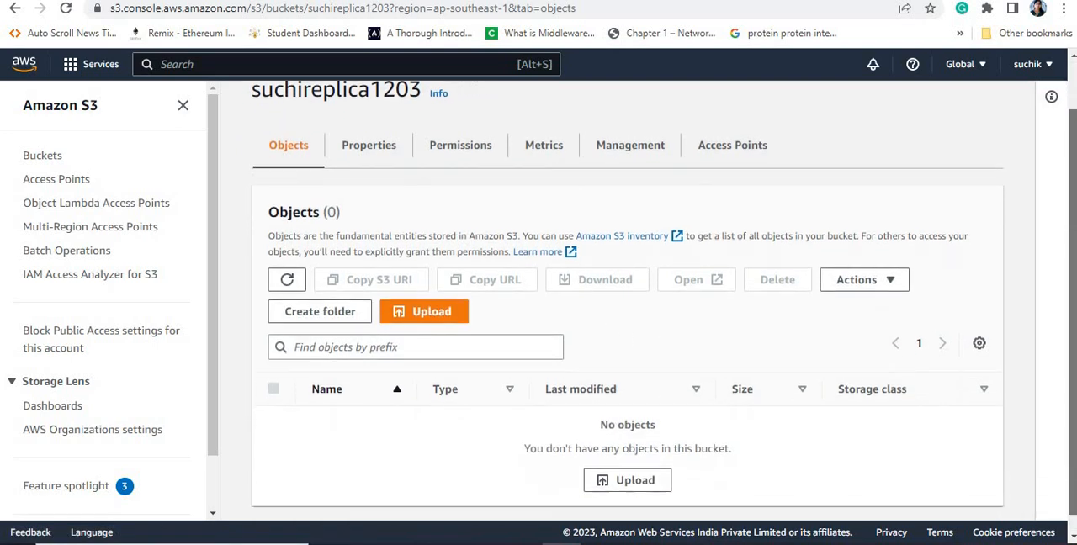
pyautogui.click(14, 8)
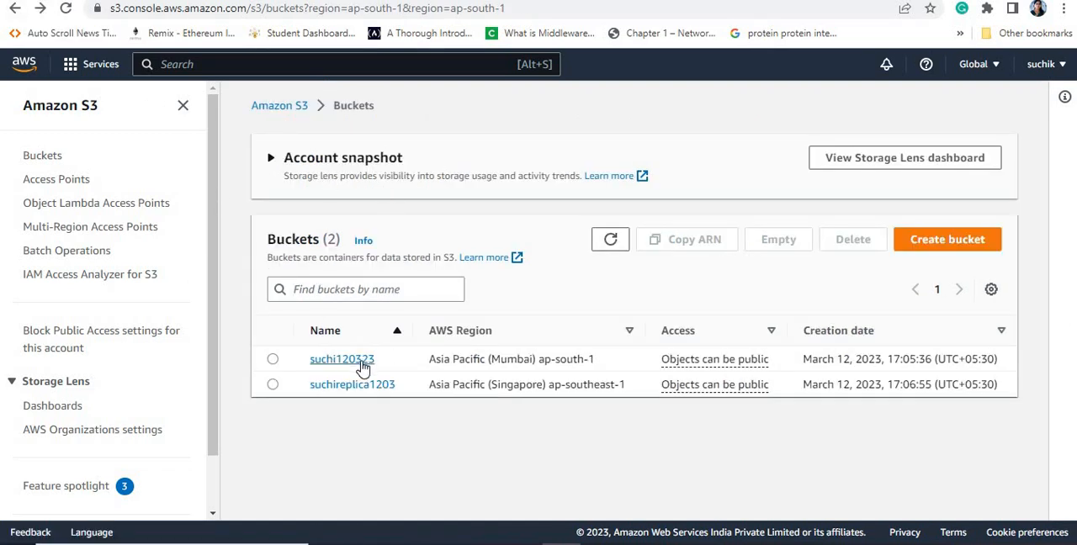
# Step: Open the management settings of the suchi120323 bucket and start creating a replication rule
pyautogui.click(362, 368)
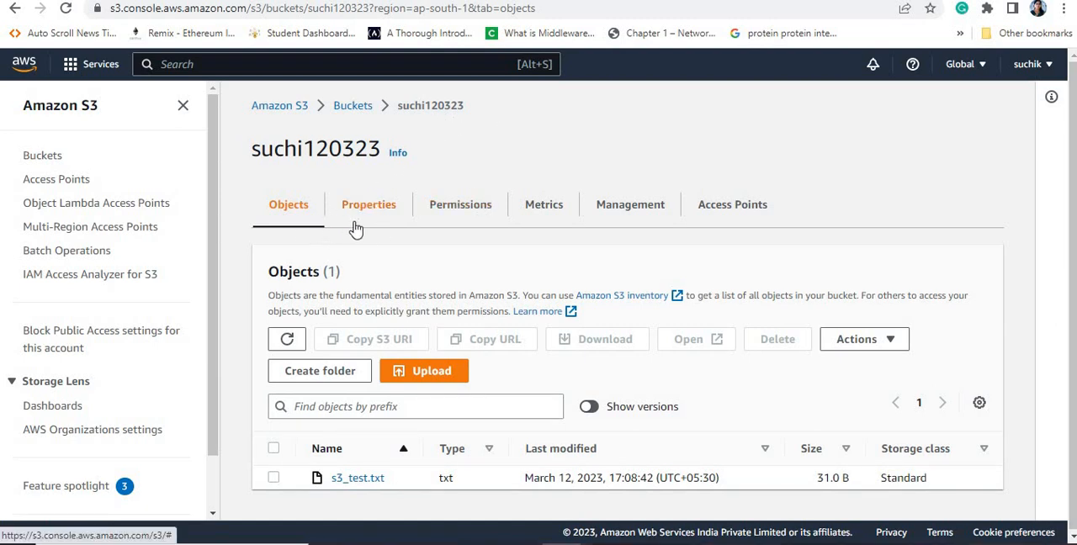
pyautogui.click(631, 217)
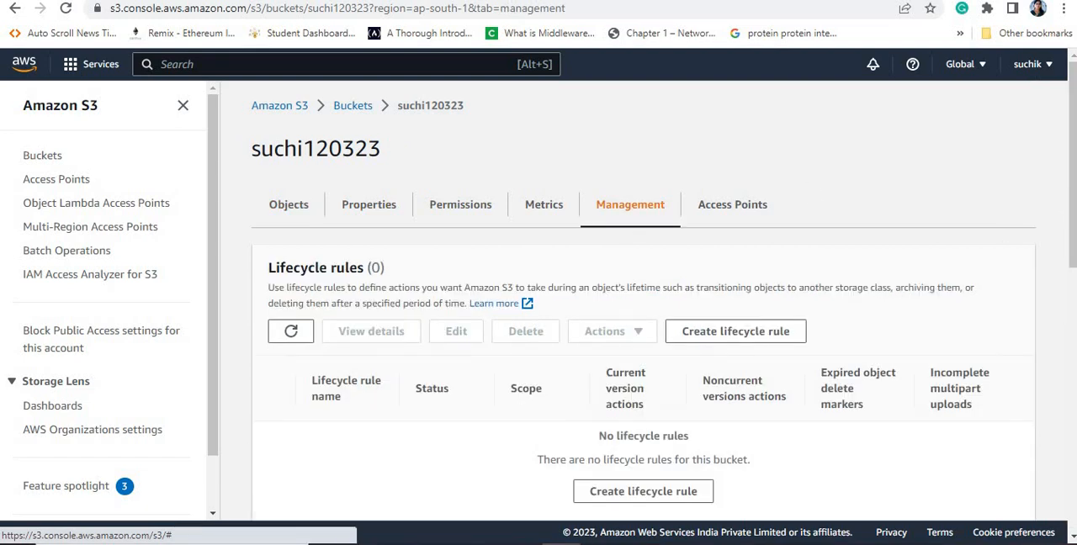
pyautogui.scroll(-3, 1073, 125)
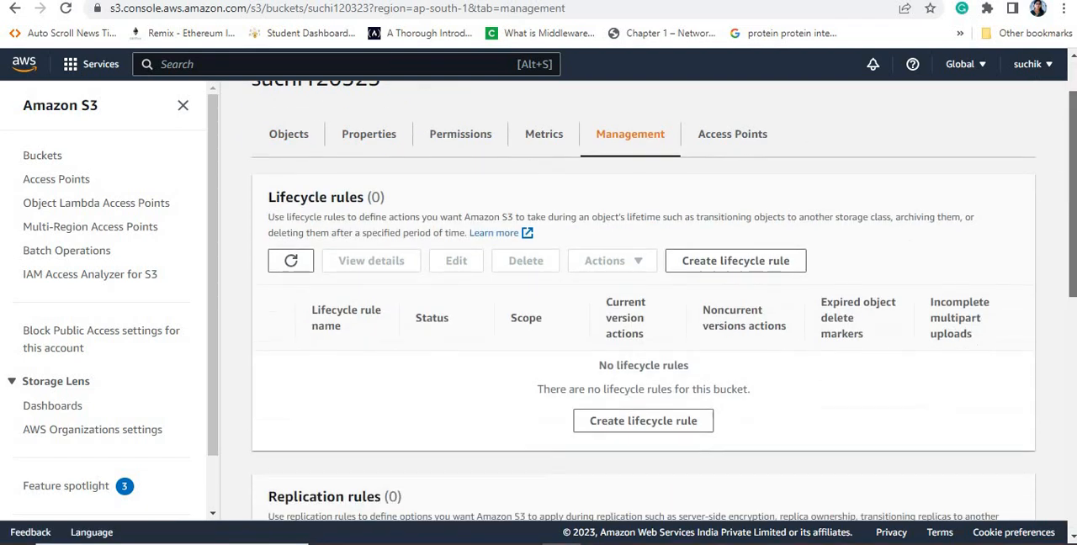
pyautogui.scroll(-1, 446, 256)
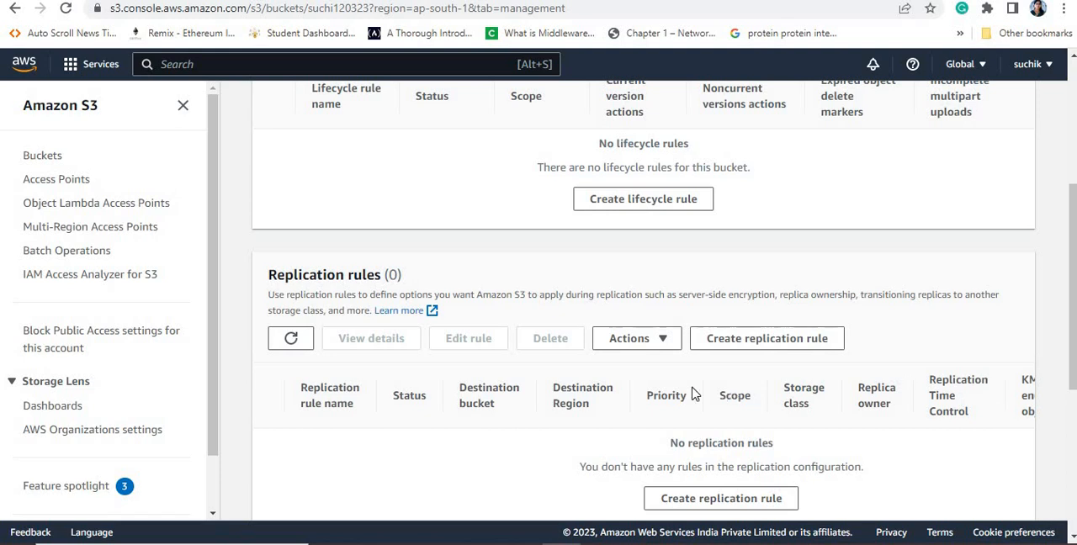
pyautogui.click(767, 339)
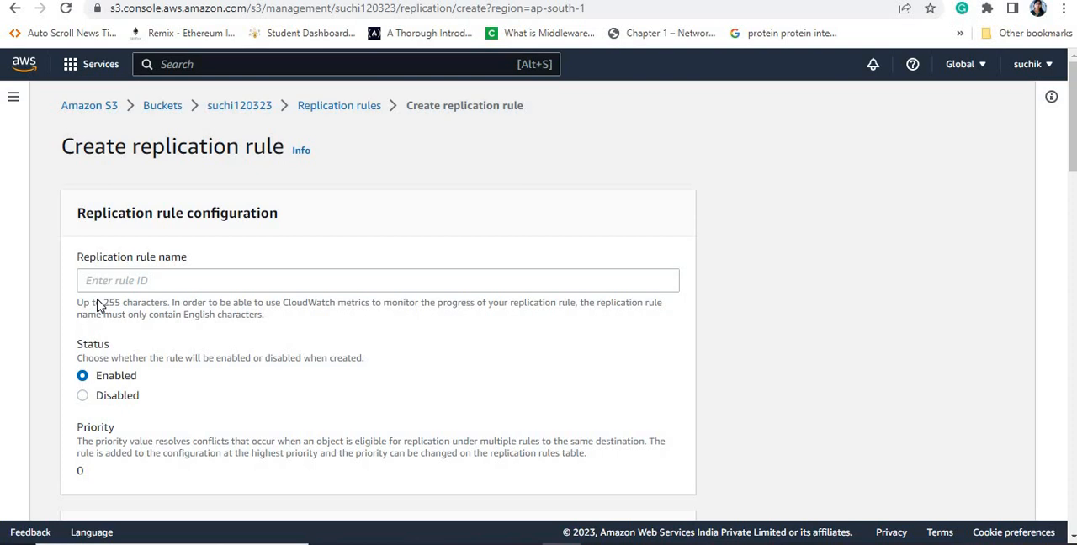
# Step: Name the replication rule "replicationrule"
pyautogui.click(111, 282)
pyautogui.write('replicationrule')
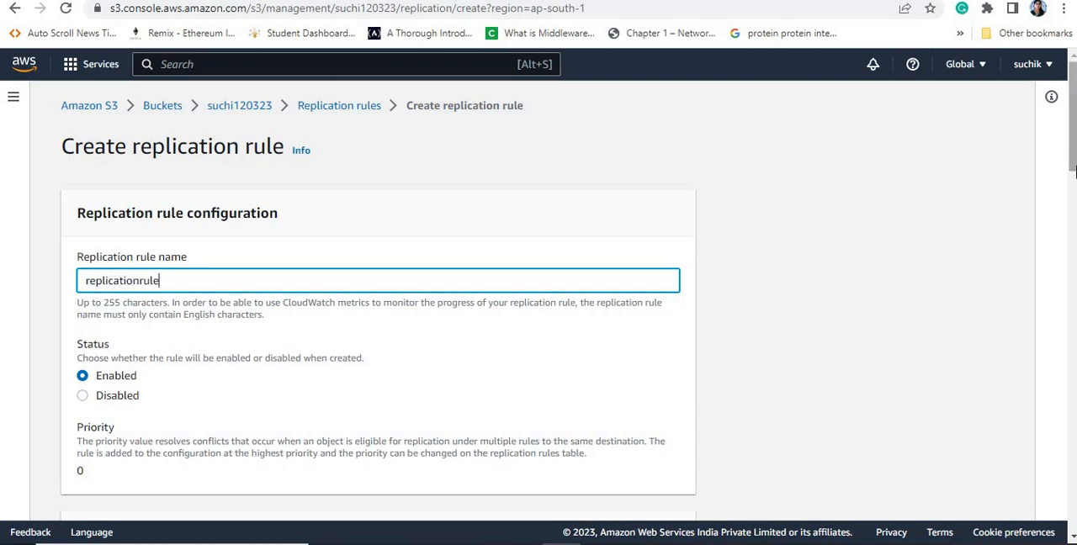
pyautogui.rightClick(1072, 126)
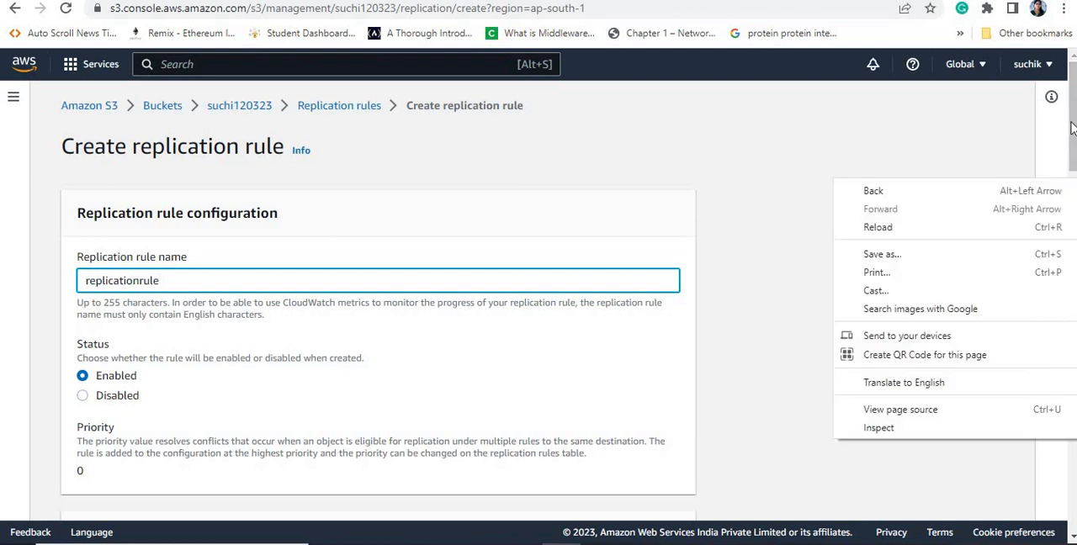
pyautogui.click(1073, 126)
pyautogui.scroll(-1, 1072, 126)
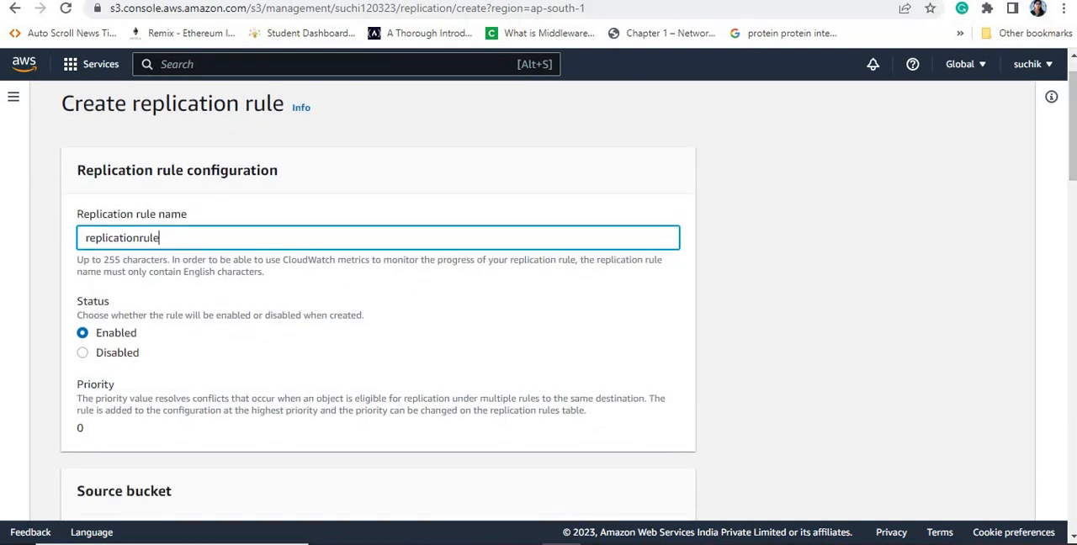
pyautogui.click(354, 224)
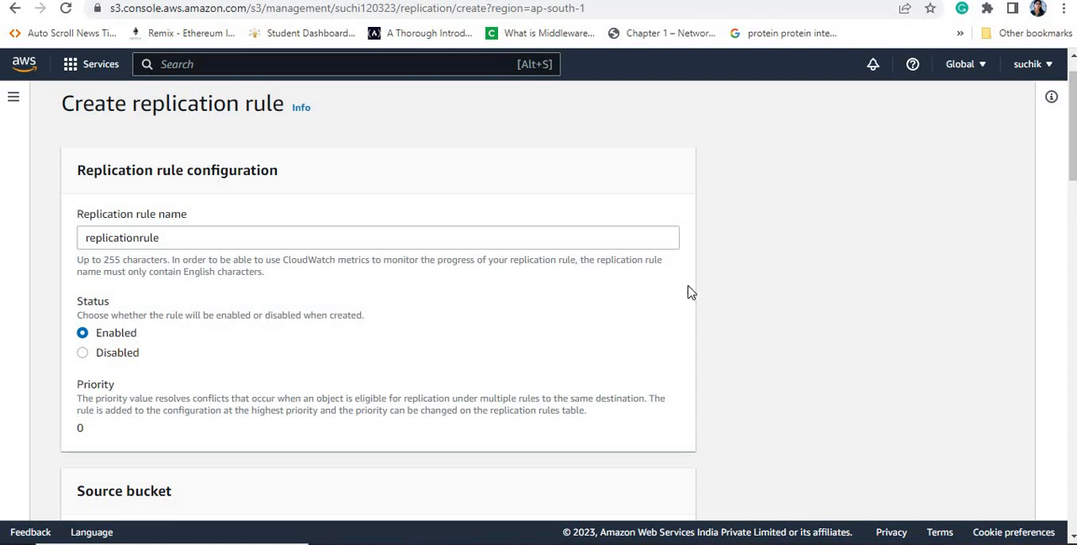
# Step: Set the rule scope for the source bucket to apply to all objects in the bucket
pyautogui.moveTo(1073, 157); pyautogui.dragTo(1073, 192)
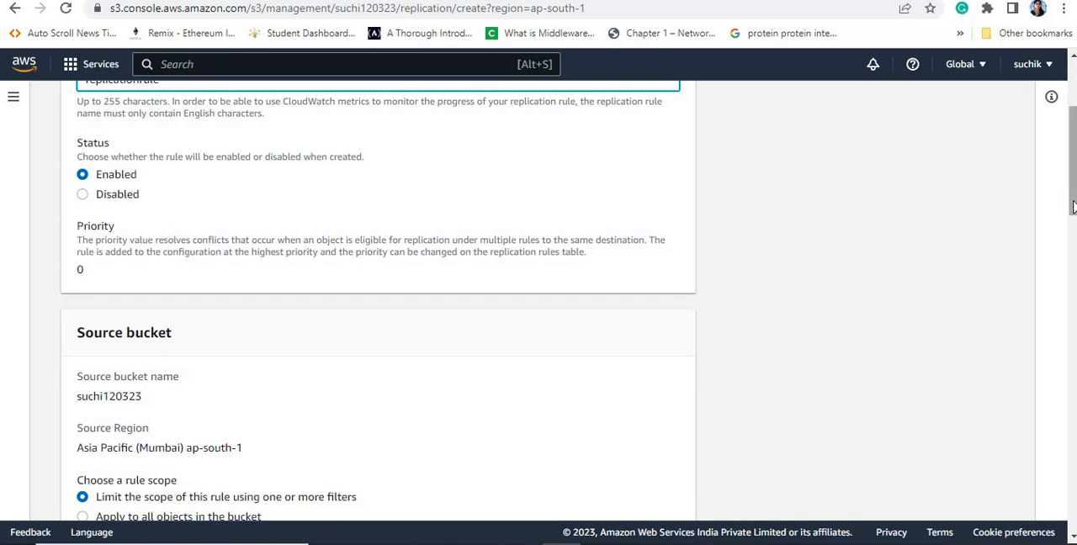
pyautogui.moveTo(1073, 206); pyautogui.dragTo(1073, 232)
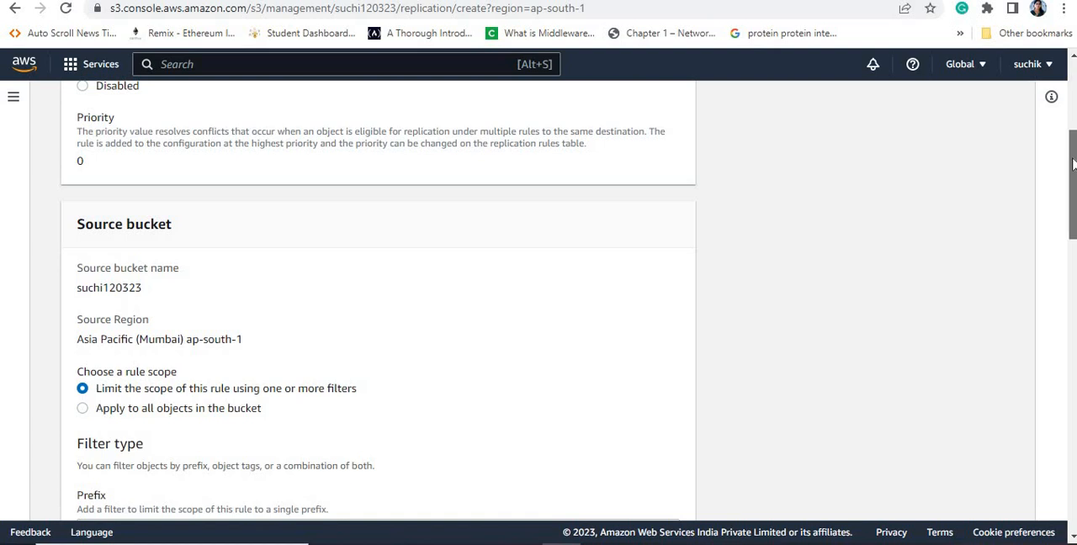
pyautogui.scroll(-2, 1073, 150)
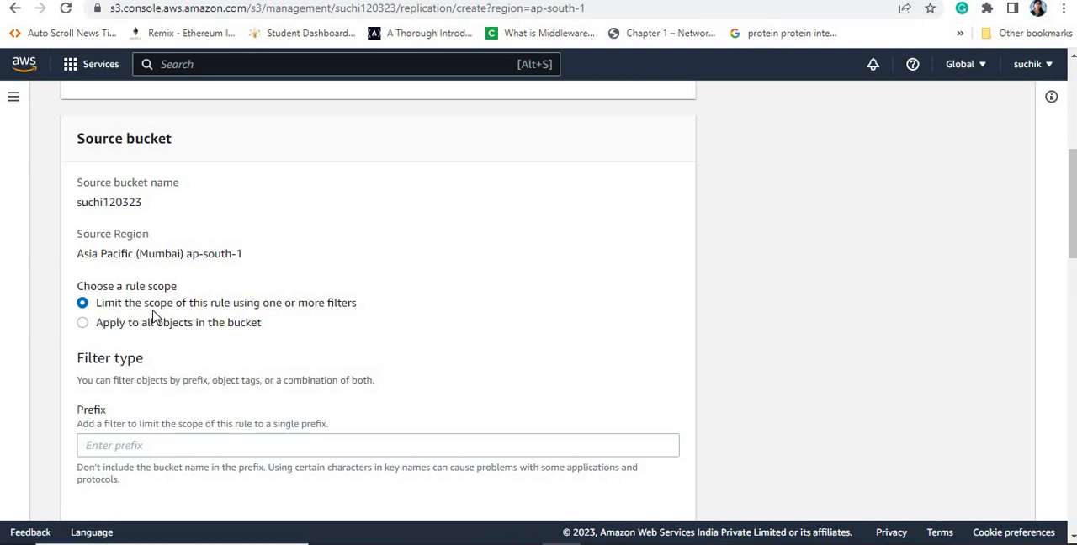
pyautogui.click(122, 448)
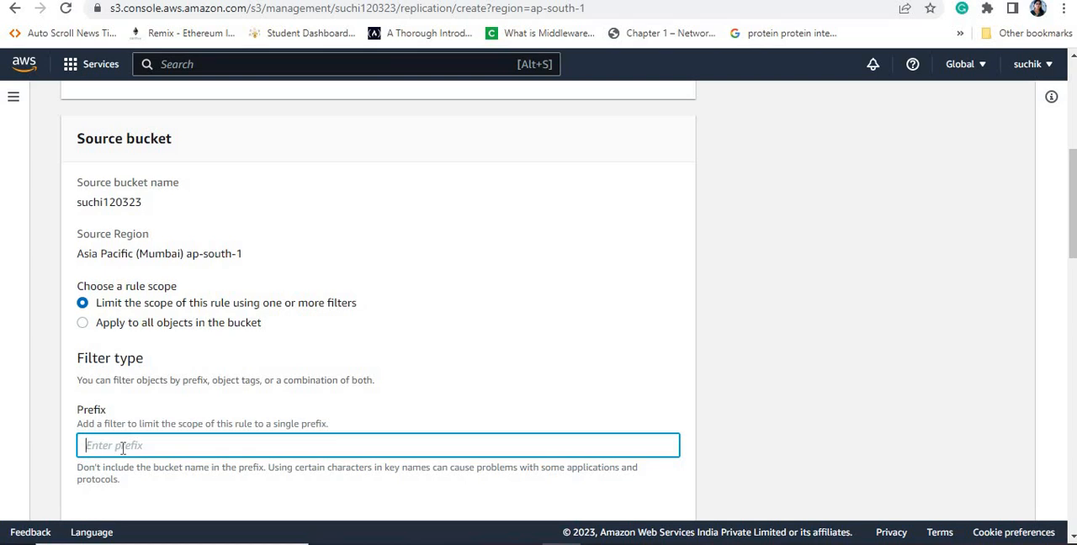
pyautogui.click(83, 325)
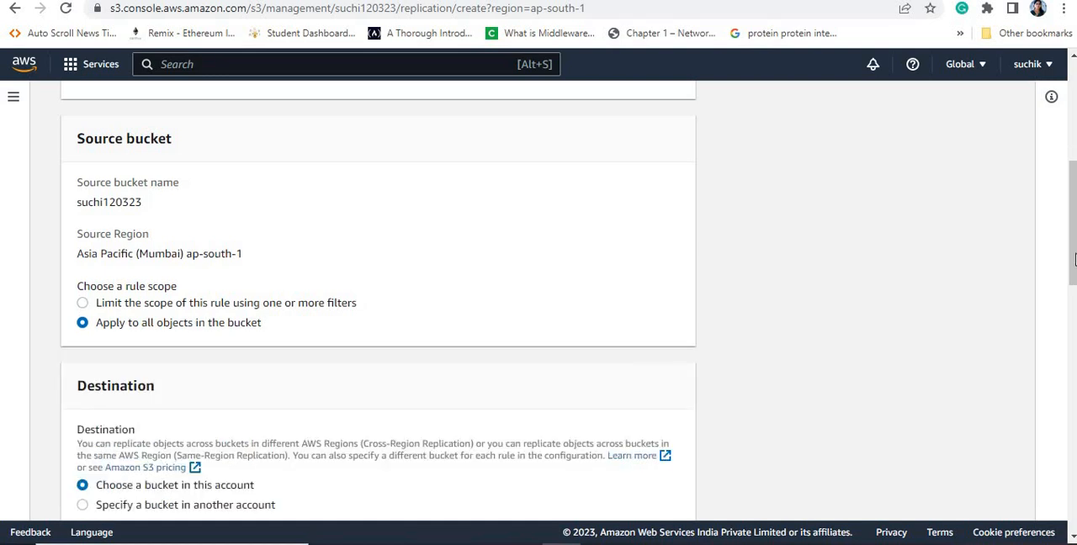
# Step: Choose suchireplica1203 in this account as the destination bucket and enable versioning on it
pyautogui.moveTo(1073, 274); pyautogui.dragTo(1073, 308)
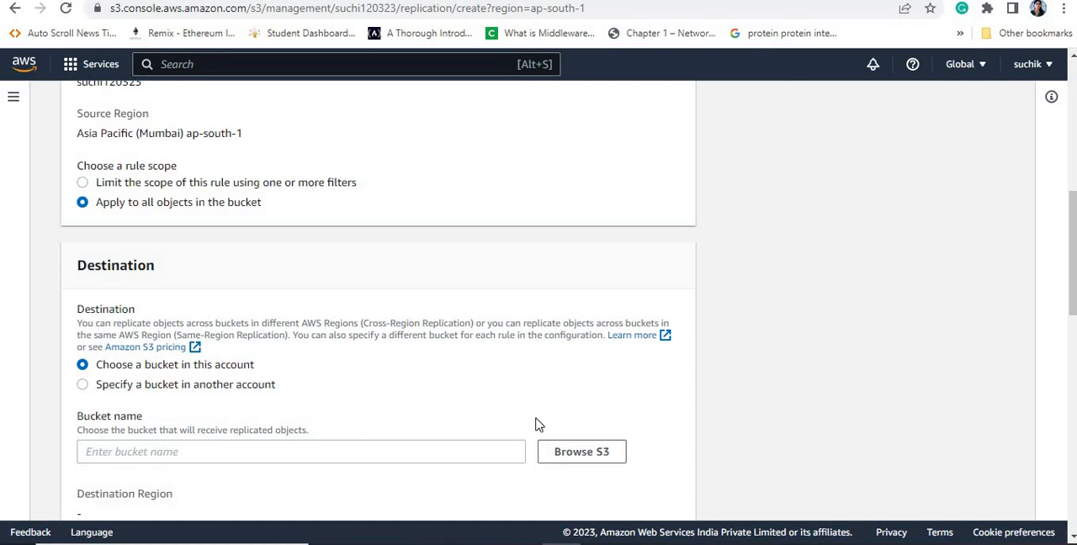
pyautogui.click(314, 455)
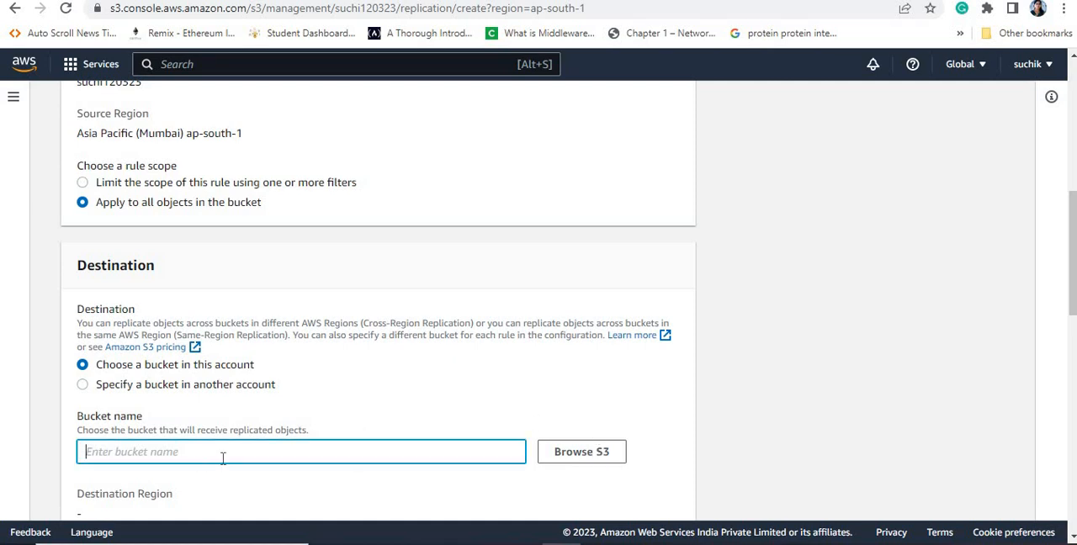
pyautogui.click(599, 454)
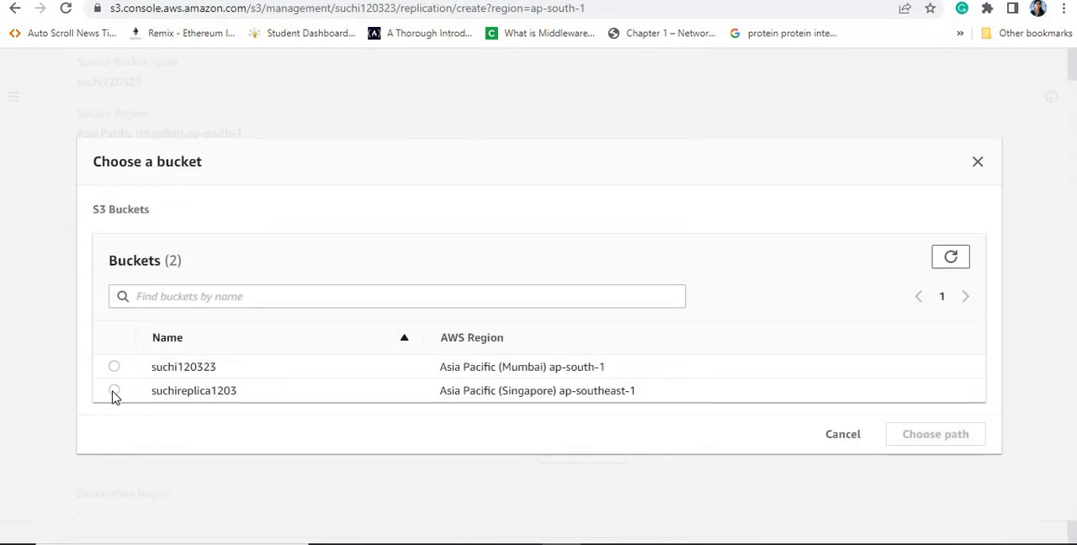
pyautogui.click(114, 391)
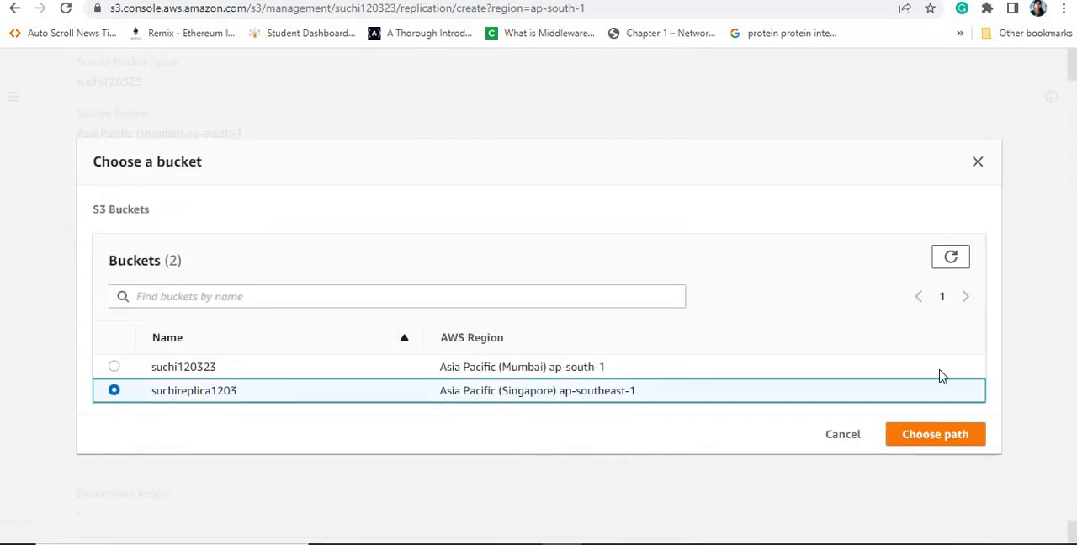
pyautogui.click(932, 434)
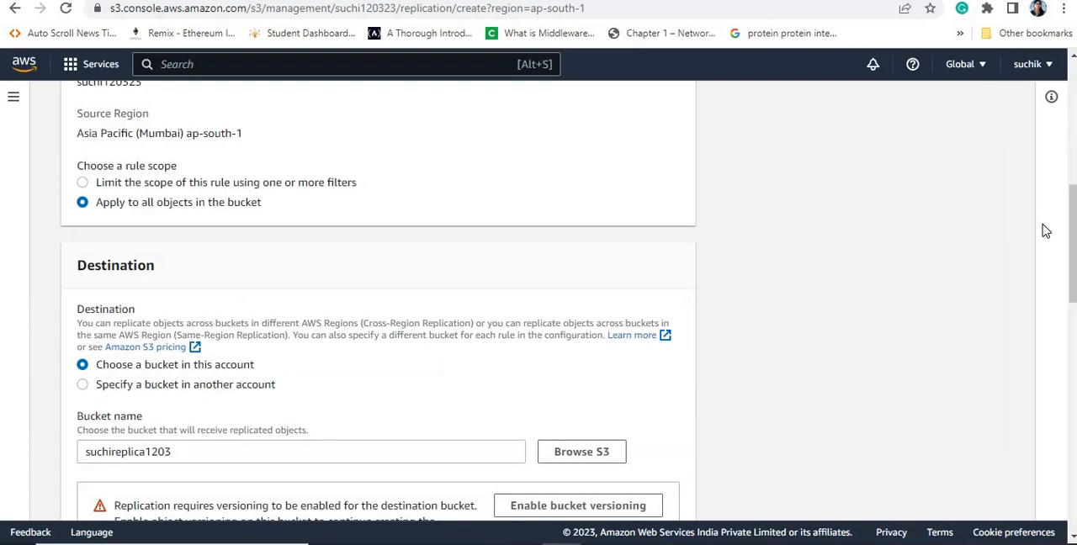
pyautogui.moveTo(1075, 223); pyautogui.dragTo(1075, 270)
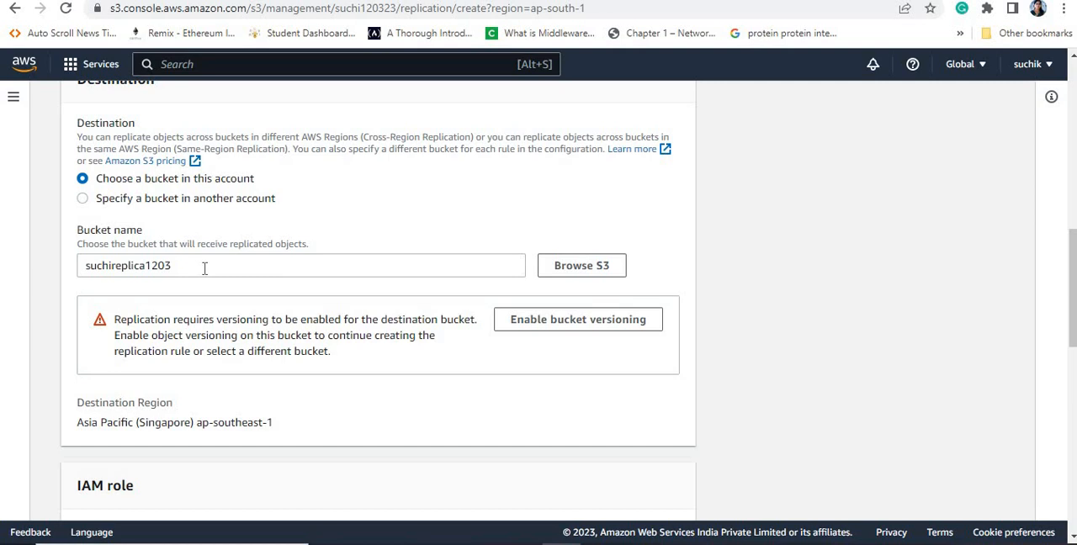
pyautogui.click(572, 324)
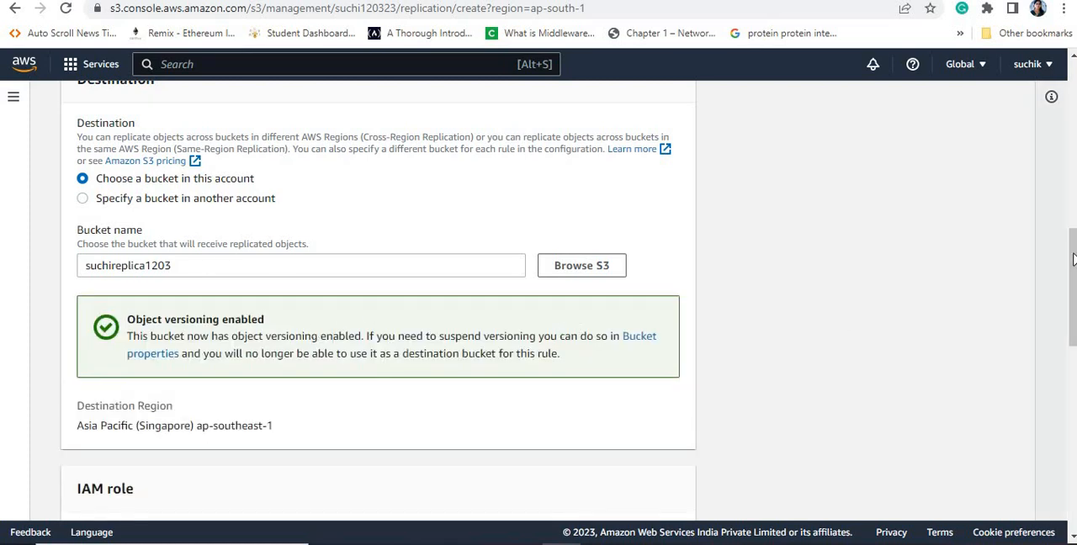
# Step: Review the rule's IAM role, encryption, destination storage class and additional replication options
pyautogui.scroll(-3, 1074, 270)
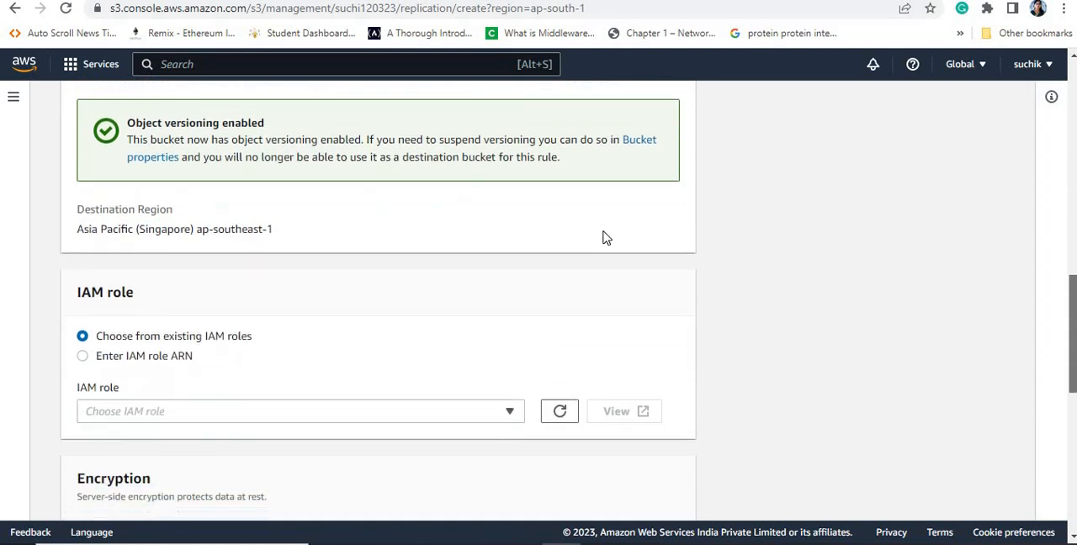
pyautogui.click(310, 411)
pyautogui.click(310, 411)
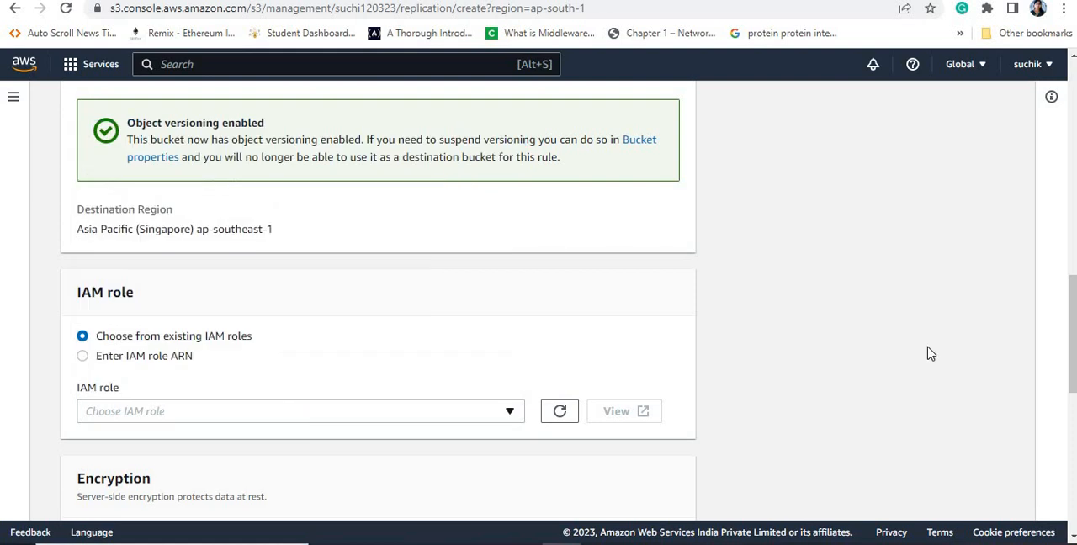
pyautogui.moveTo(1075, 333); pyautogui.dragTo(1075, 387)
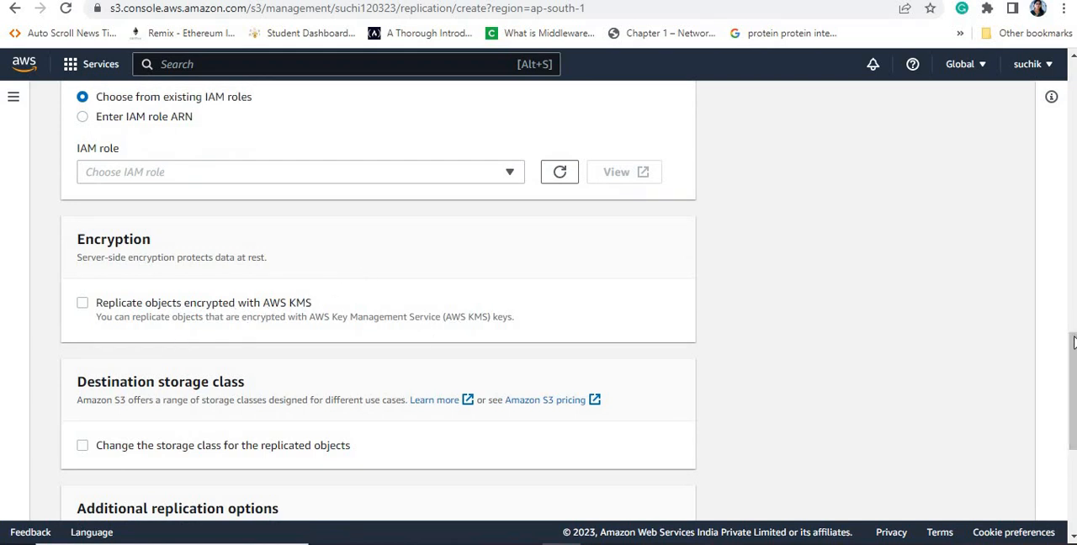
pyautogui.moveTo(1075, 343); pyautogui.dragTo(1075, 378)
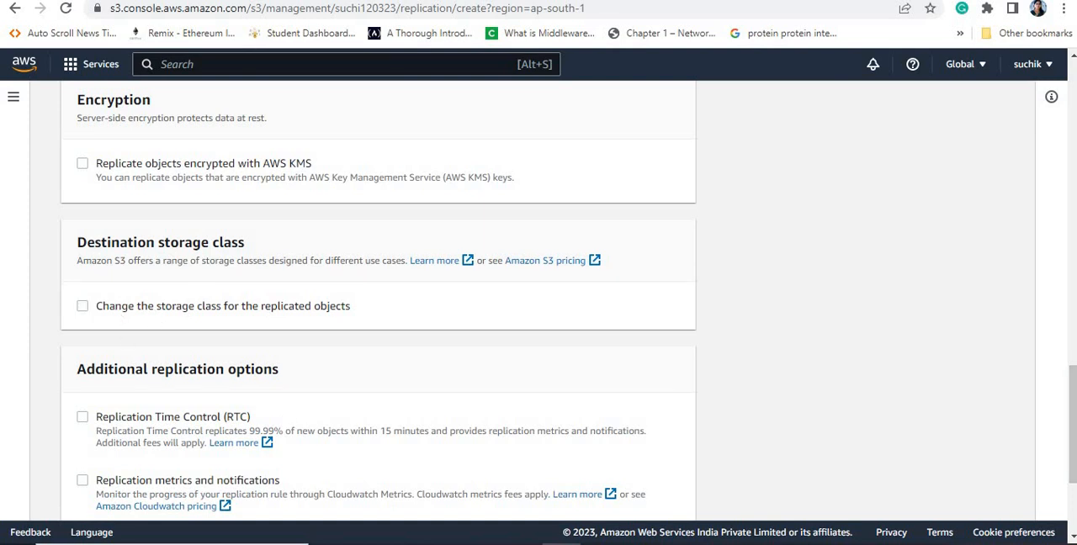
# Step: Read the point about replicating objects into different storage classes in the S3 replication documentation, and return to the rule form
pyautogui.hotkey('ctrl', 'Tab')
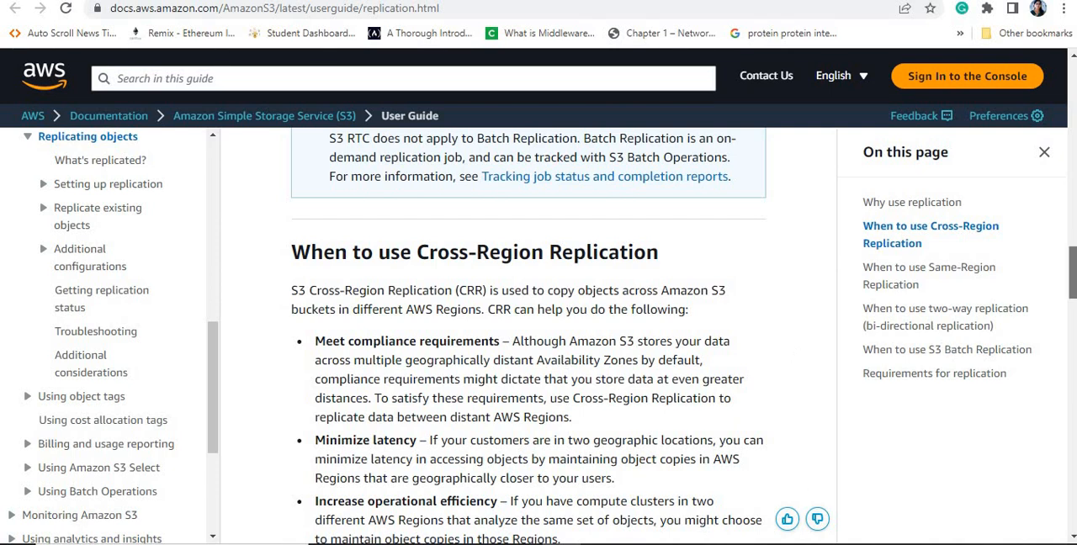
pyautogui.scroll(4, 1072, 241)
pyautogui.scroll(4, 1072, 241)
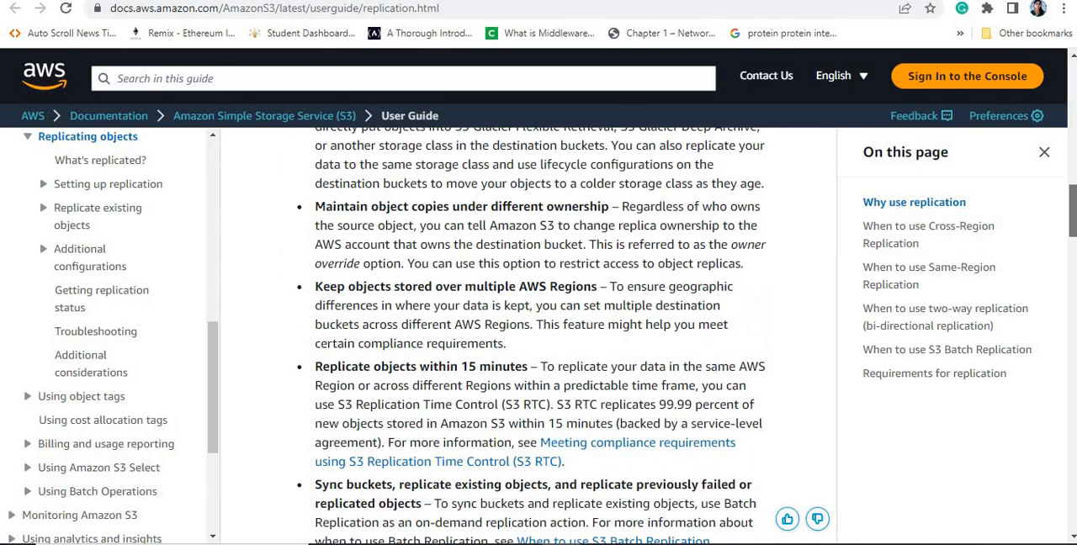
pyautogui.scroll(1, 1072, 242)
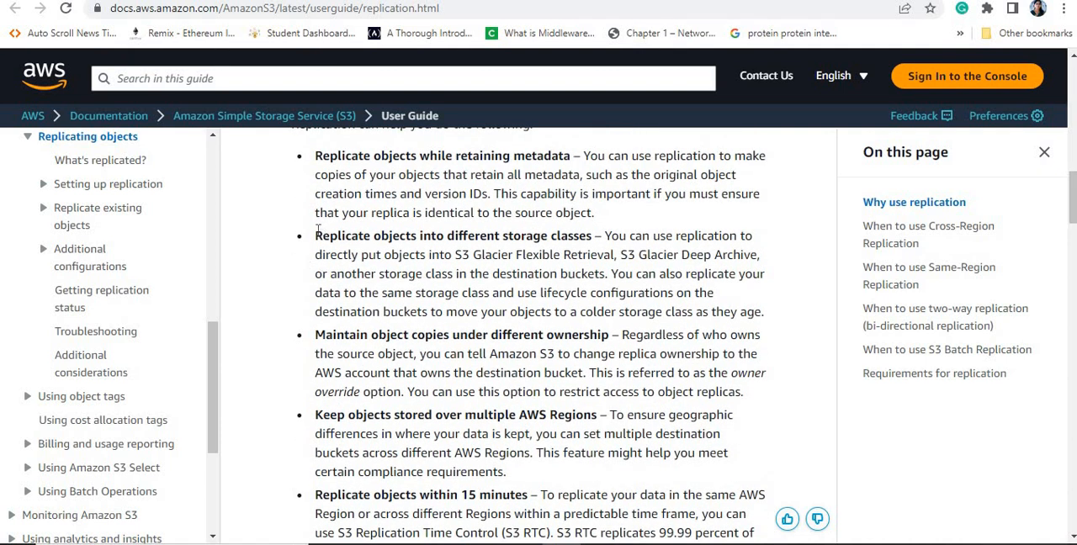
pyautogui.moveTo(315, 236); pyautogui.dragTo(603, 237)
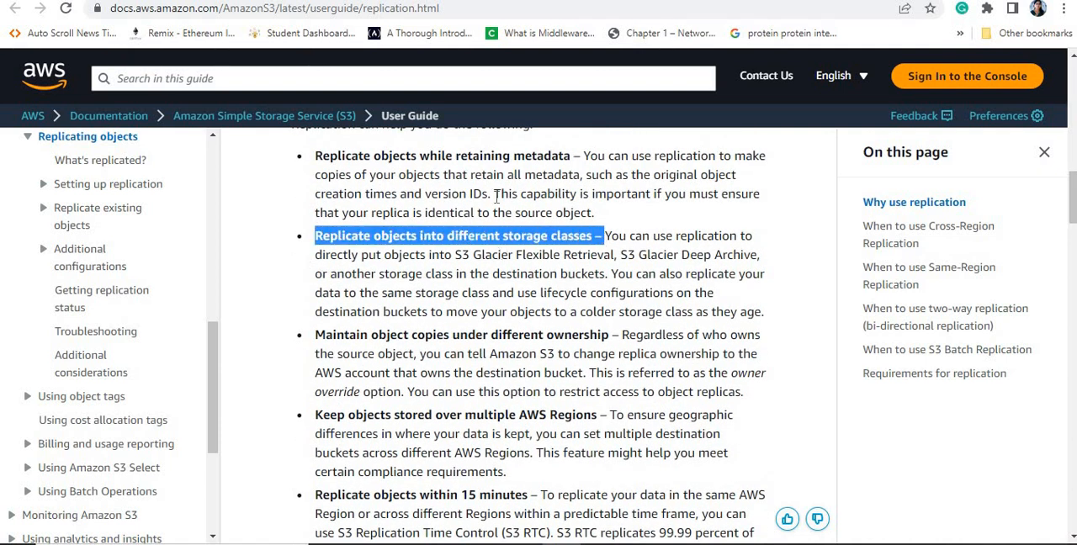
pyautogui.click(193, 1)
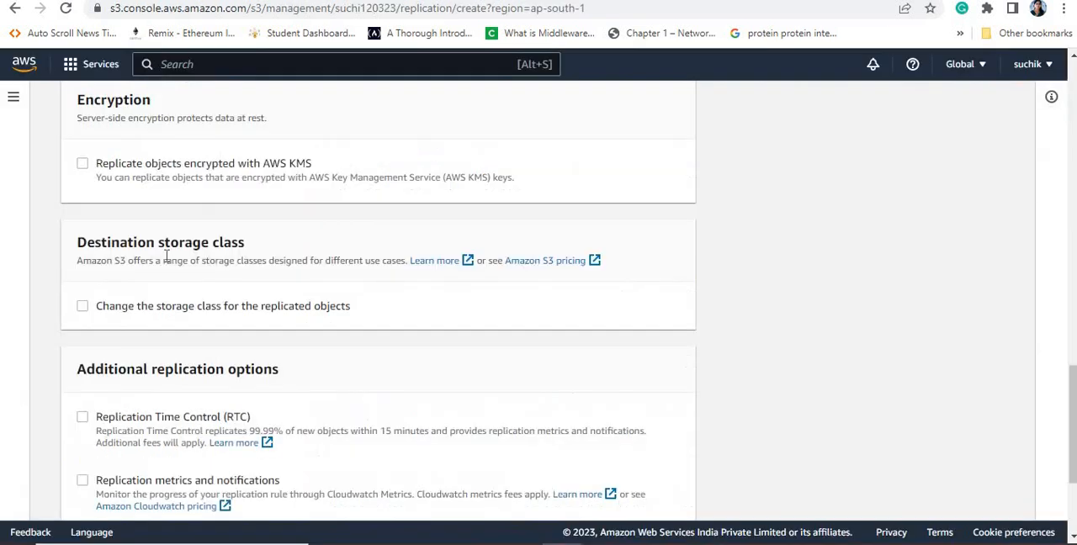
# Step: Change the storage class for the replicated objects to Standard-IA
pyautogui.click(83, 308)
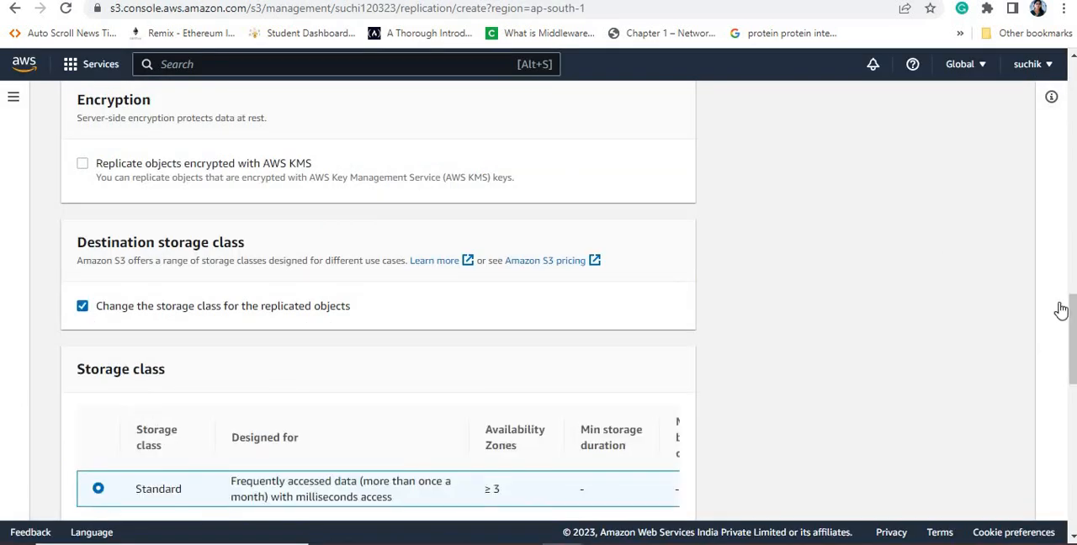
pyautogui.moveTo(1076, 314); pyautogui.dragTo(1076, 332)
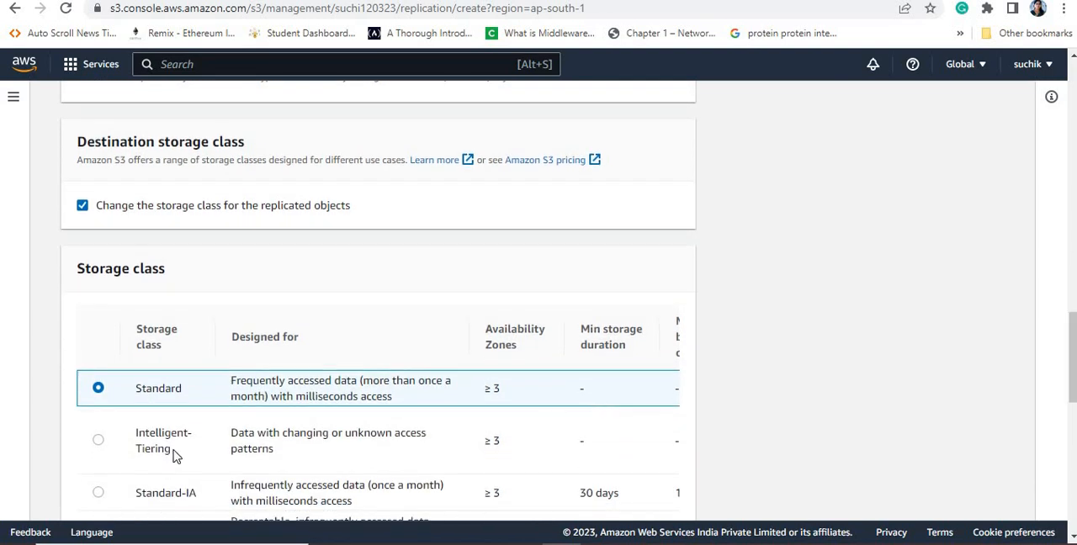
pyautogui.click(99, 496)
# Step: Try to save the replication rule without any additional replication options, and go back to its IAM role setting
pyautogui.moveTo(1073, 328); pyautogui.dragTo(1072, 447)
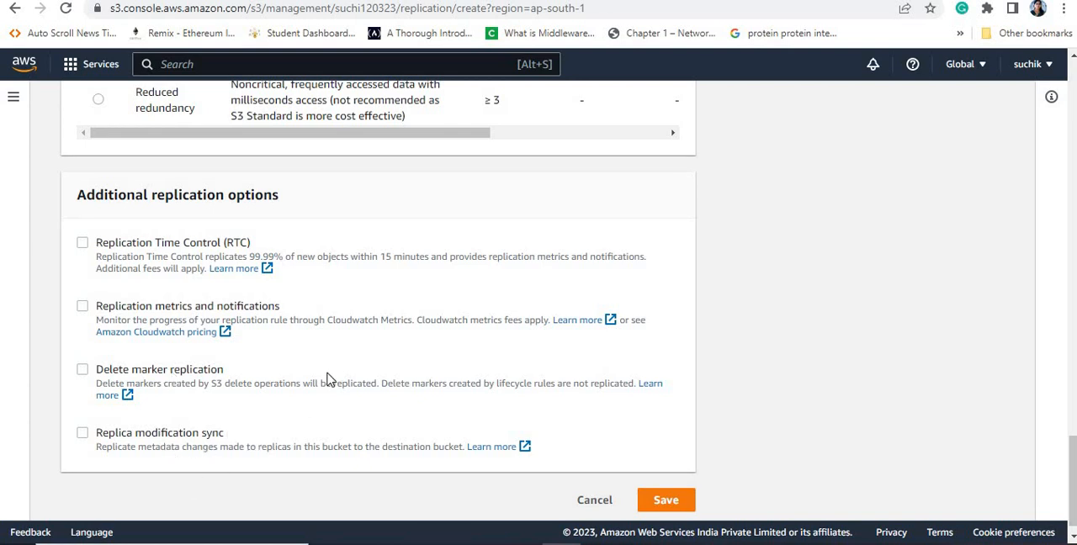
pyautogui.click(666, 502)
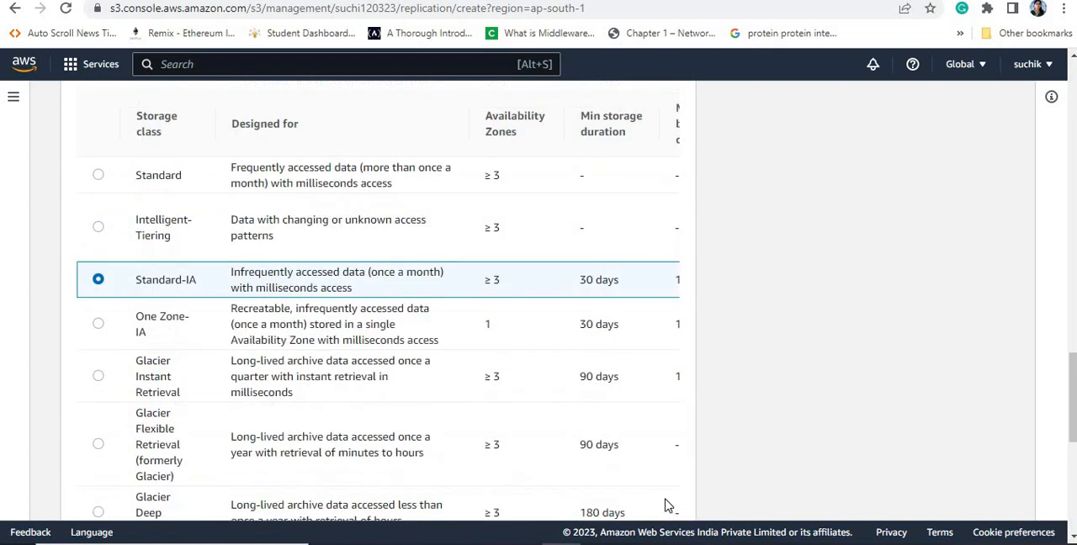
pyautogui.moveTo(1075, 378); pyautogui.dragTo(1074, 285)
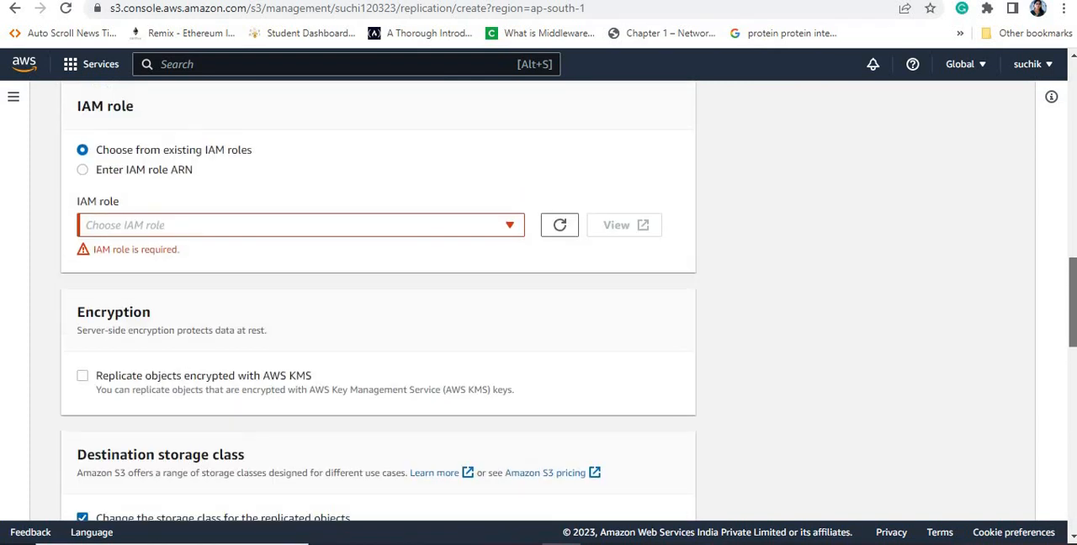
# Step: Set the replication rule's IAM role to Create new role among the existing IAM roles choices
pyautogui.click(400, 230)
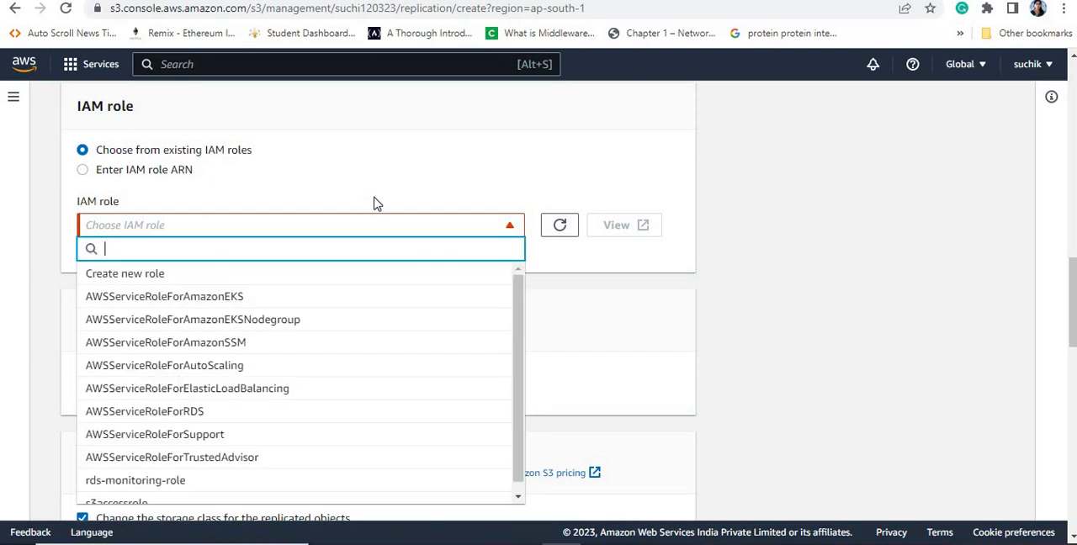
pyautogui.click(220, 171)
pyautogui.click(177, 174)
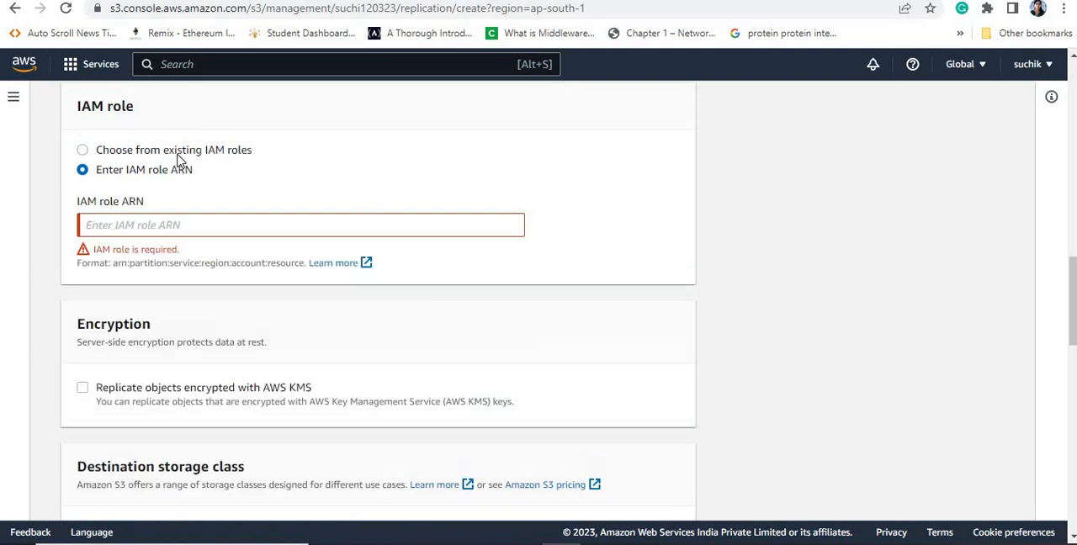
pyautogui.click(178, 158)
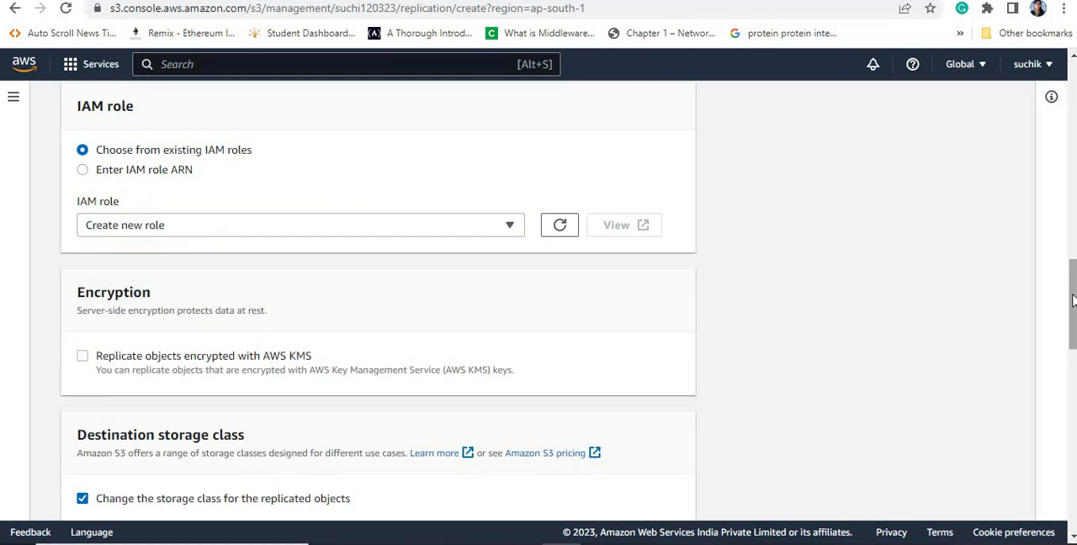
# Step: Save the replication rule and submit the choice not to replicate existing objects
pyautogui.moveTo(1069, 324); pyautogui.dragTo(1072, 501)
pyautogui.click(685, 488)
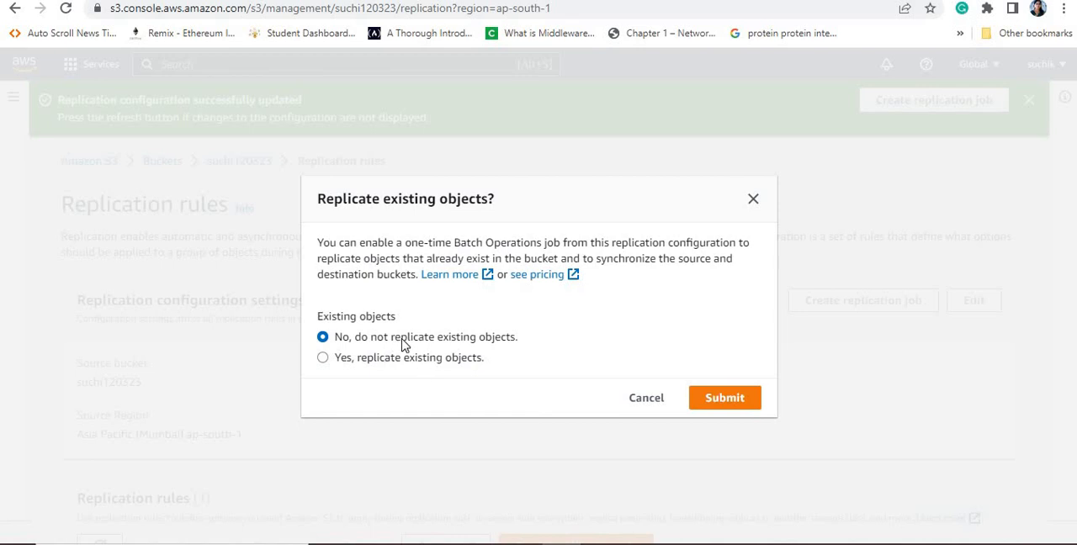
pyautogui.click(723, 399)
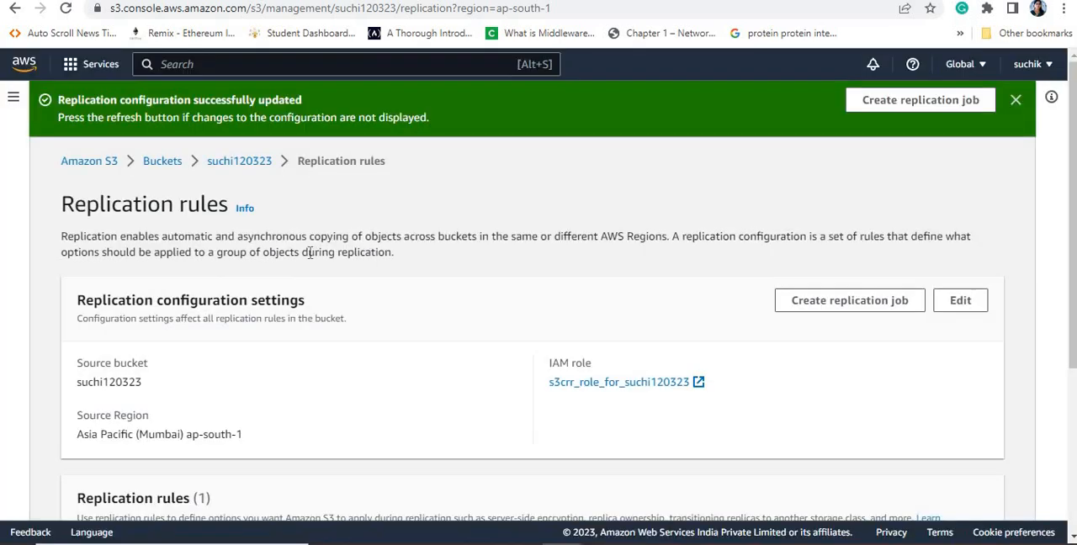
# Step: Review the replication rule's destination, scope, storage class and remaining settings in the management settings of bucket suchi120323
pyautogui.click(241, 167)
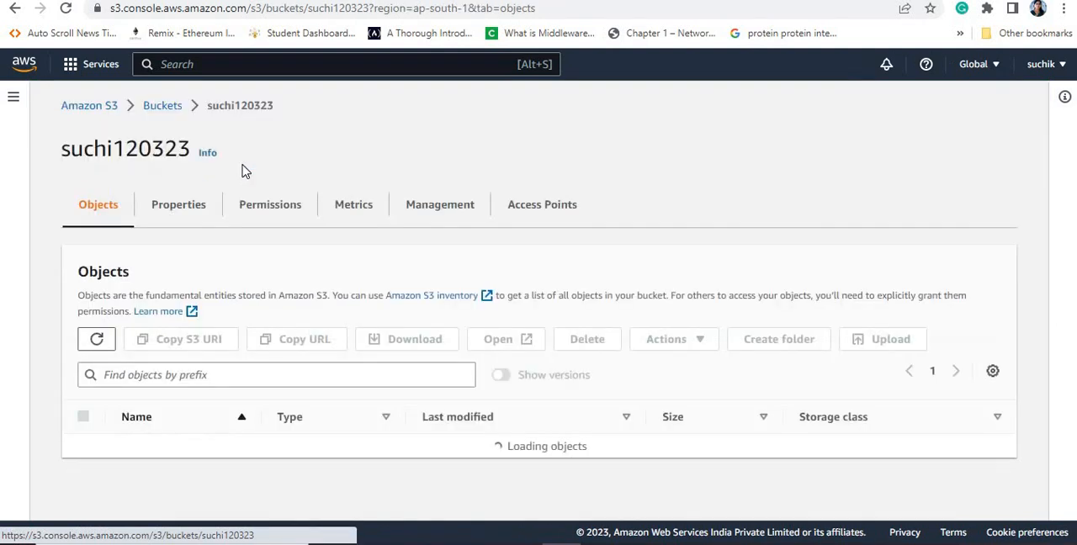
pyautogui.click(162, 107)
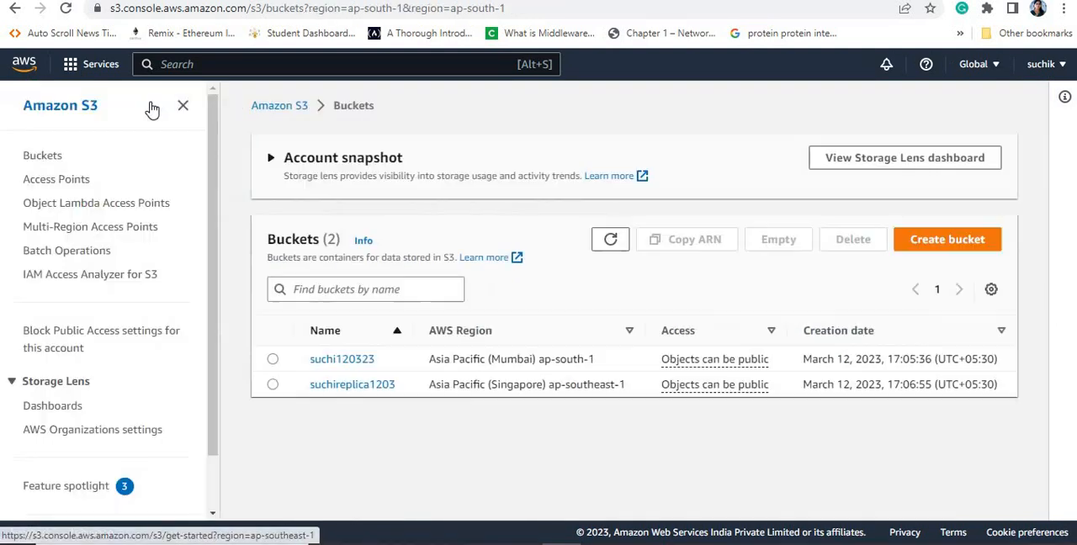
pyautogui.click(273, 360)
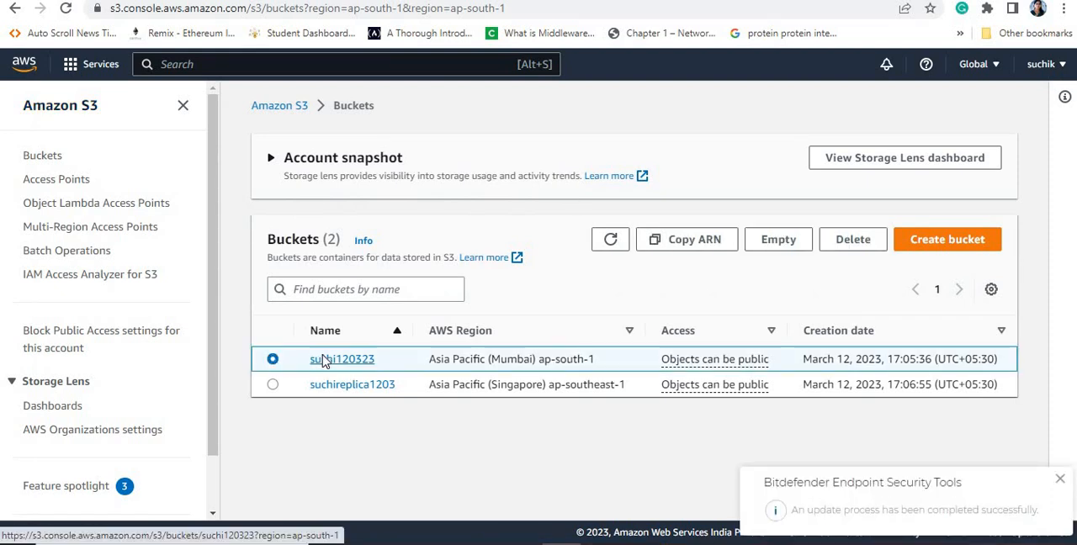
pyautogui.click(322, 360)
pyautogui.click(631, 207)
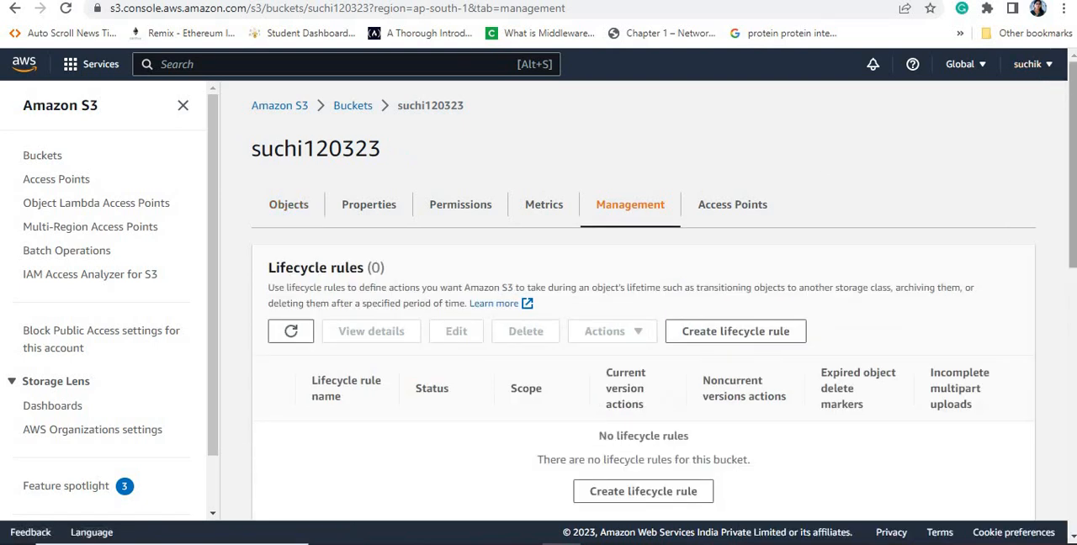
pyautogui.scroll(-5, 796, 295)
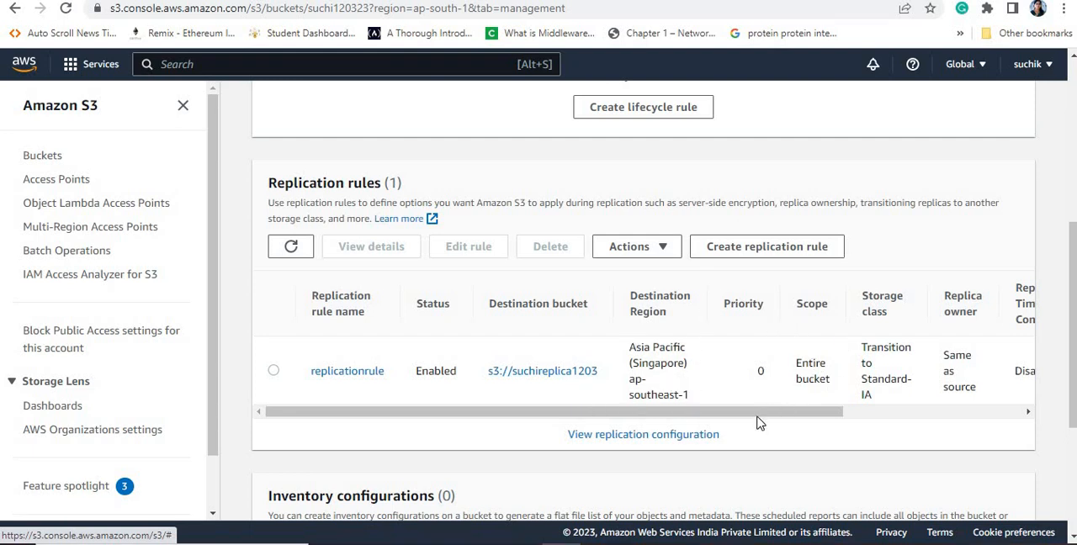
pyautogui.hscroll(3, 762, 414)
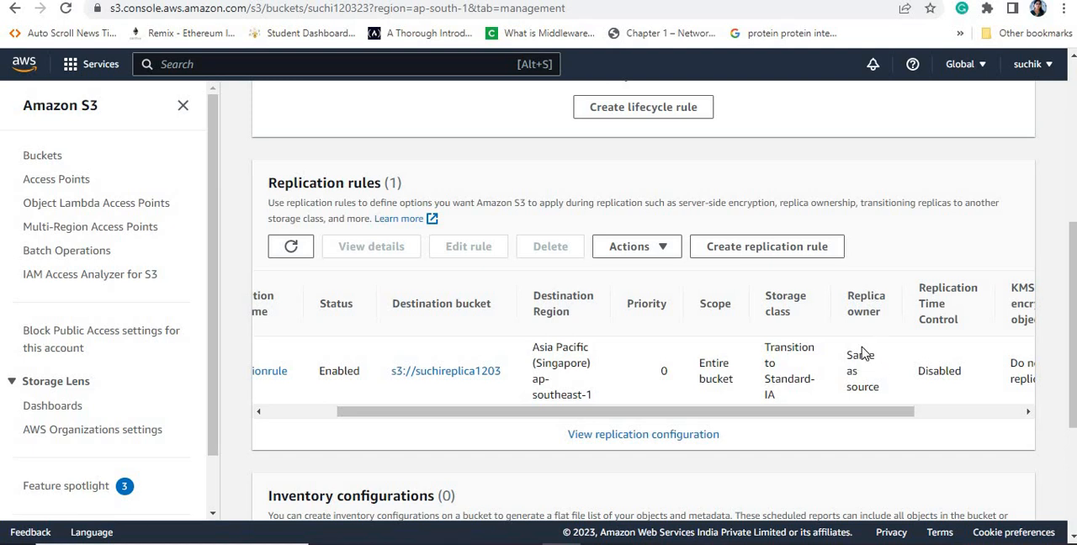
pyautogui.moveTo(874, 414); pyautogui.dragTo(1027, 414)
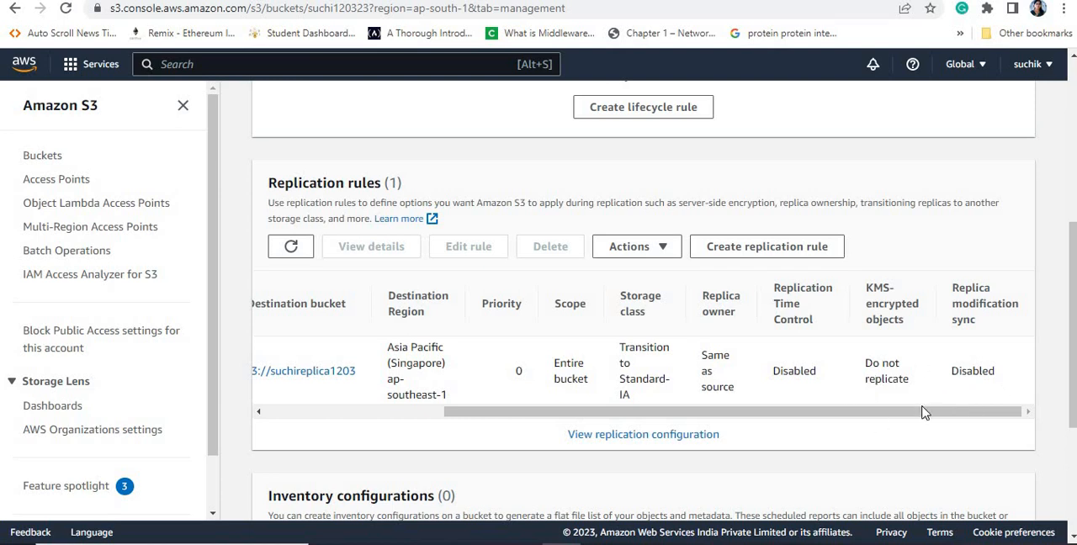
pyautogui.moveTo(924, 416); pyautogui.dragTo(680, 432)
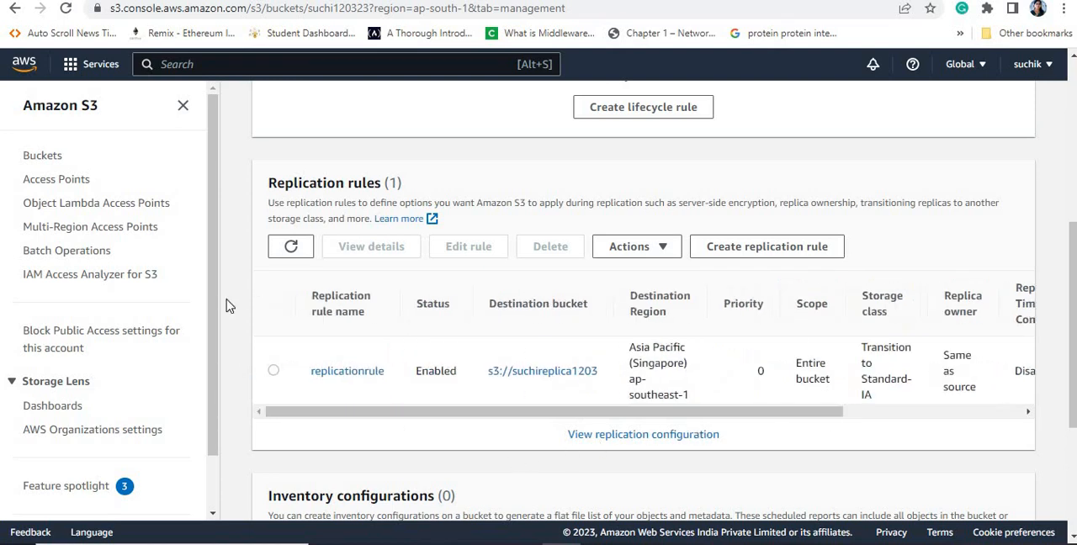
# Step: Open the upload page for the source bucket suchi120323
pyautogui.click(42, 155)
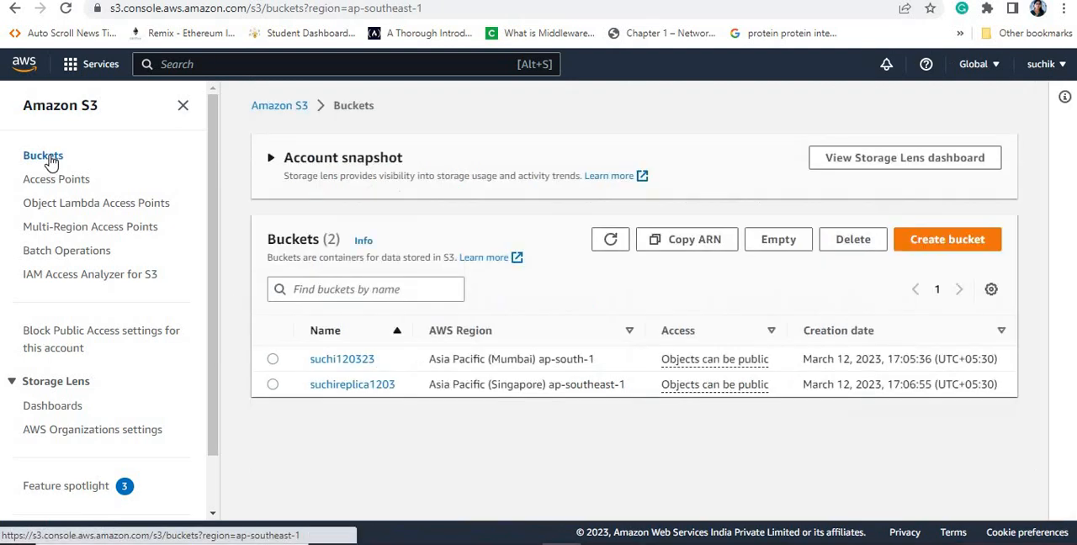
pyautogui.click(331, 362)
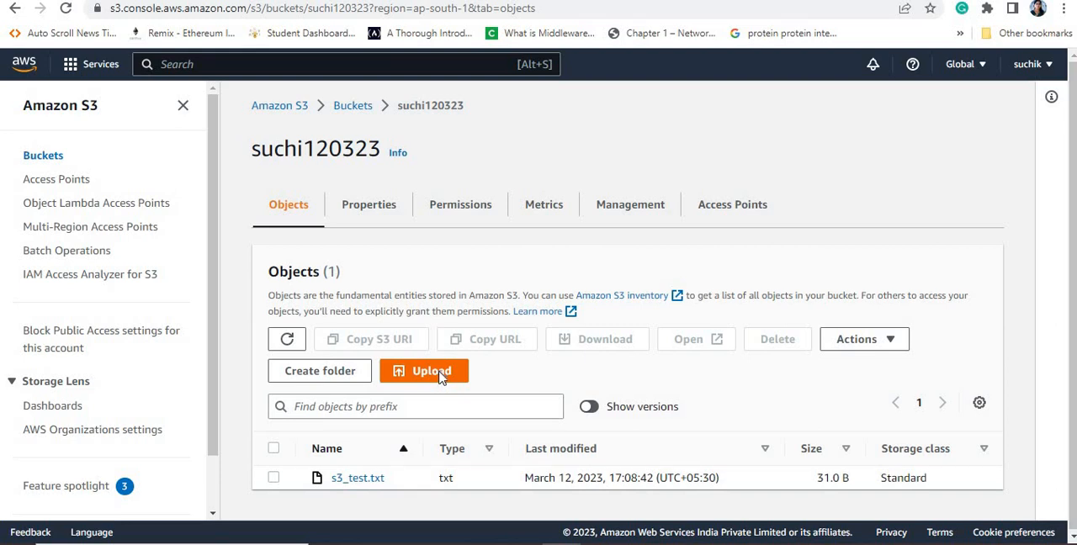
pyautogui.click(438, 374)
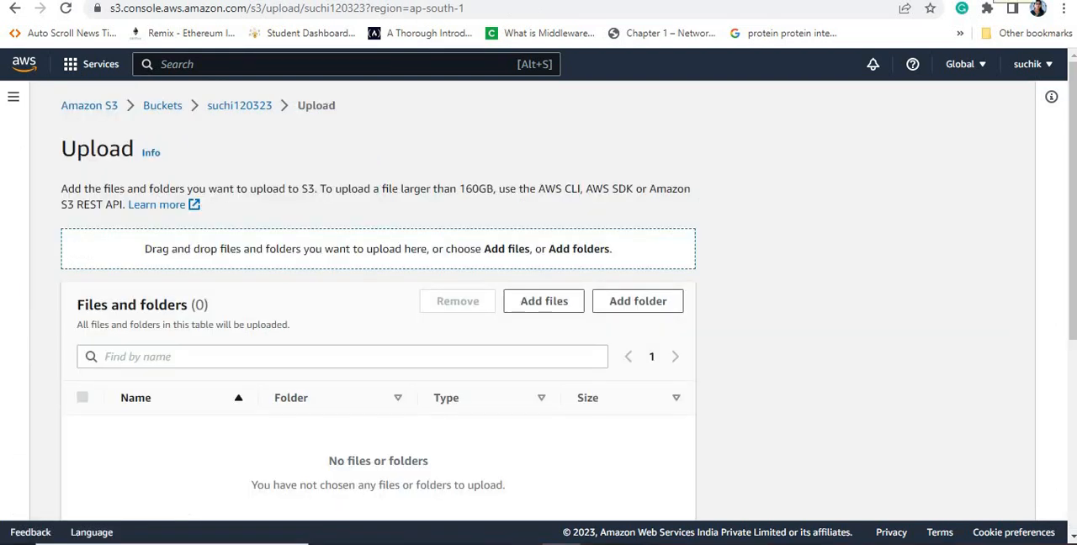
# Step: Switch to the desktop, add the line "File after CRR" below the existing text in s3_test with Notepad, then save and close it
pyautogui.click(991, 0)
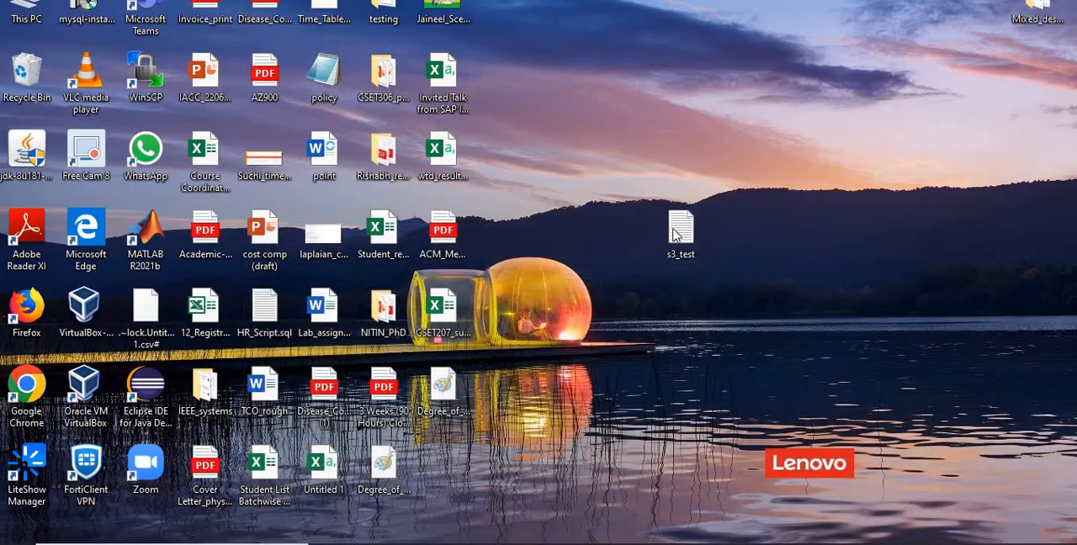
pyautogui.doubleClick(678, 229)
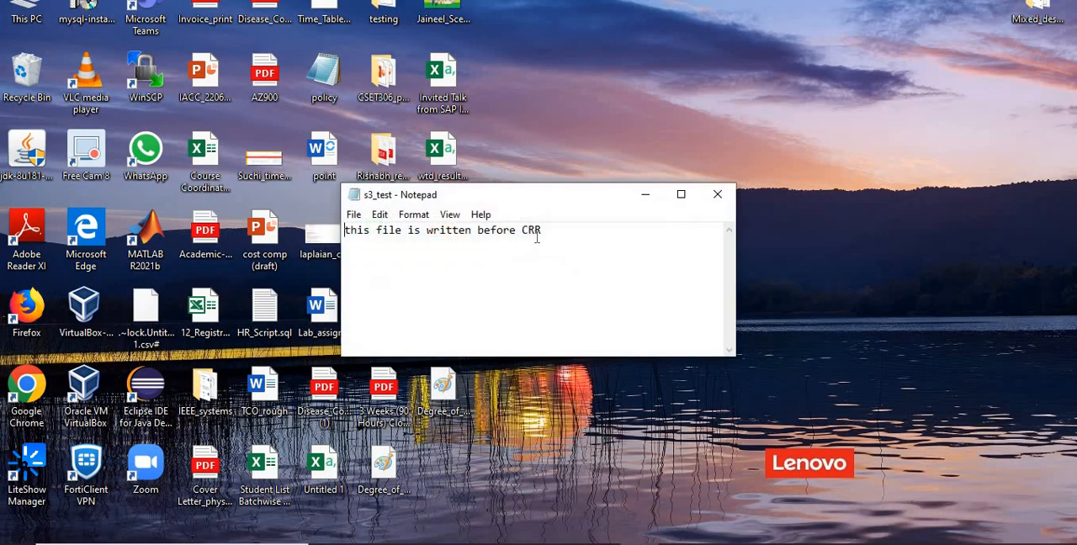
pyautogui.press('Return')
pyautogui.press('Return')
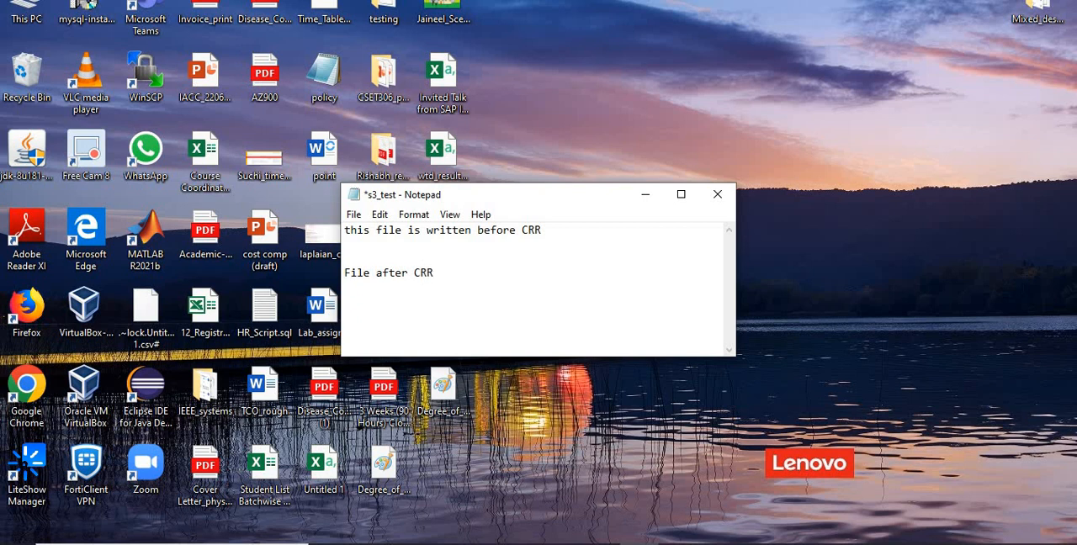
pyautogui.hotkey('ctrl', 's')
pyautogui.click(718, 195)
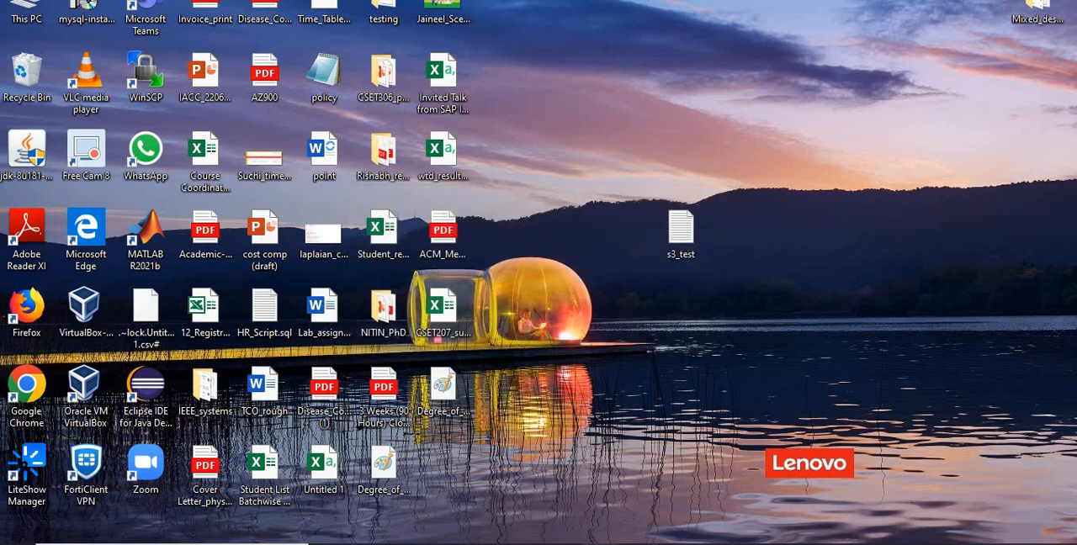
# Step: Return to the S3 upload page in the browser and add the desktop files s3_test and Degree_of_a_random_graph21
pyautogui.click(562, 544)
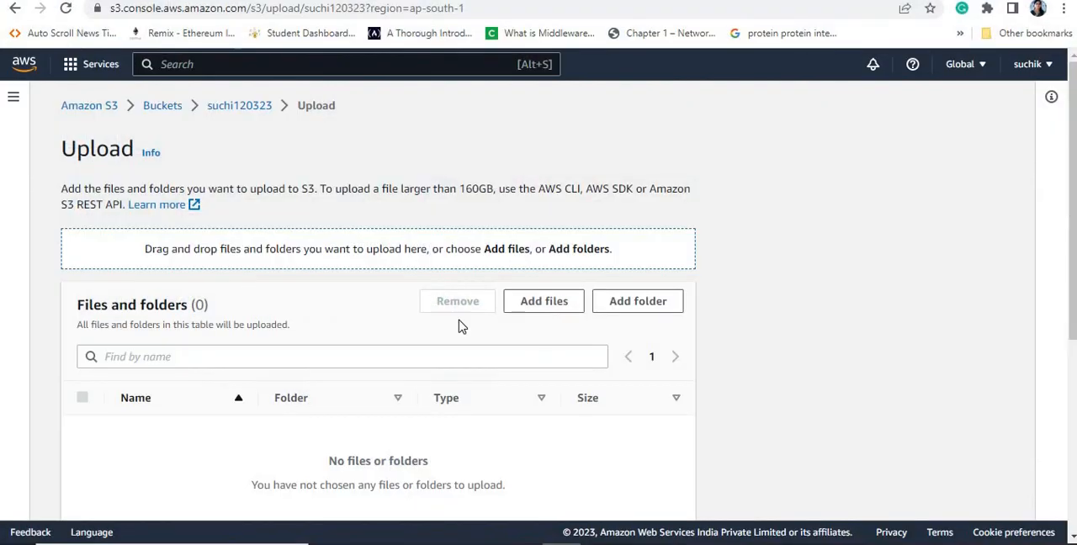
pyautogui.click(561, 306)
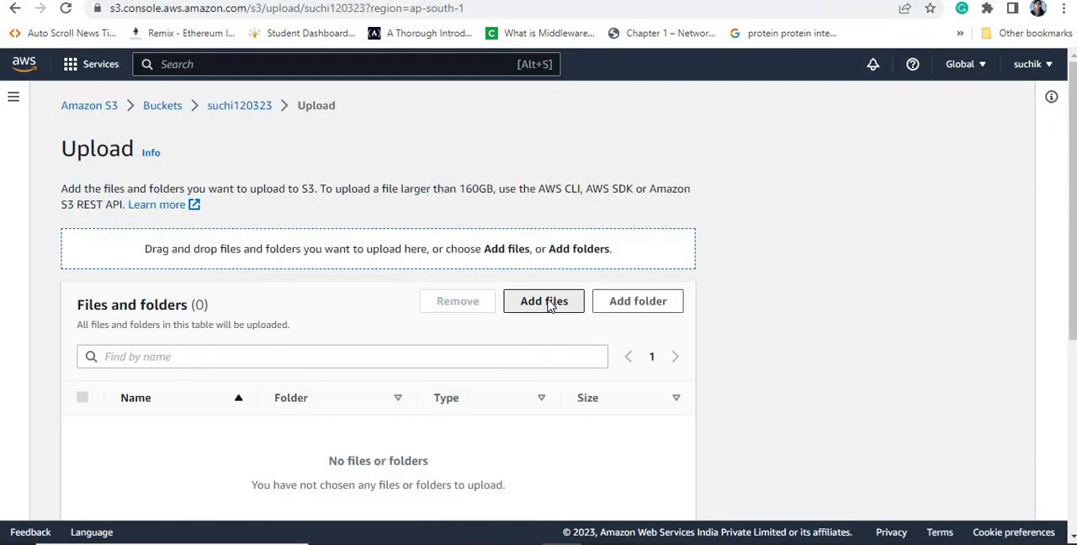
pyautogui.click(244, 273)
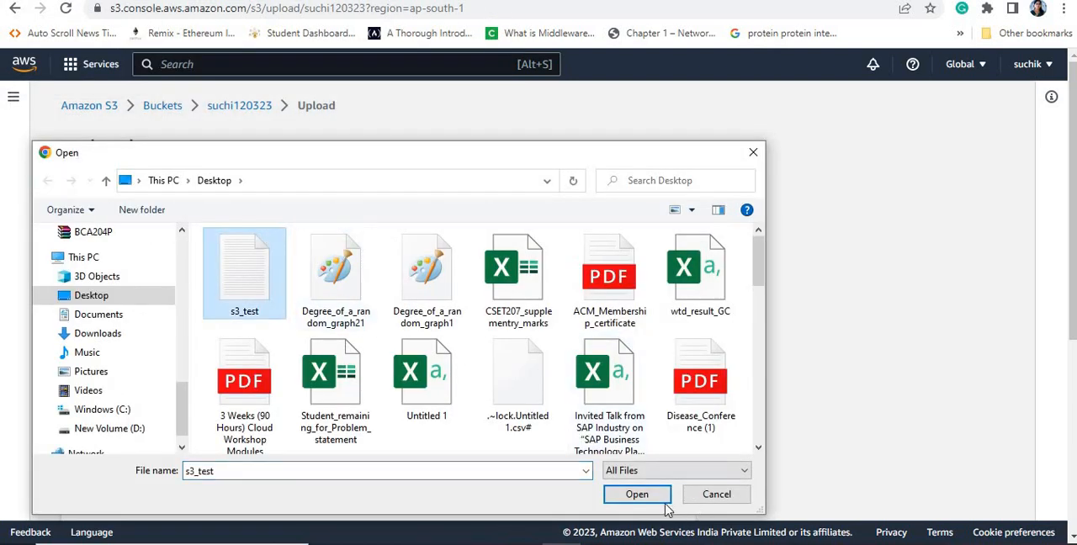
pyautogui.click(661, 497)
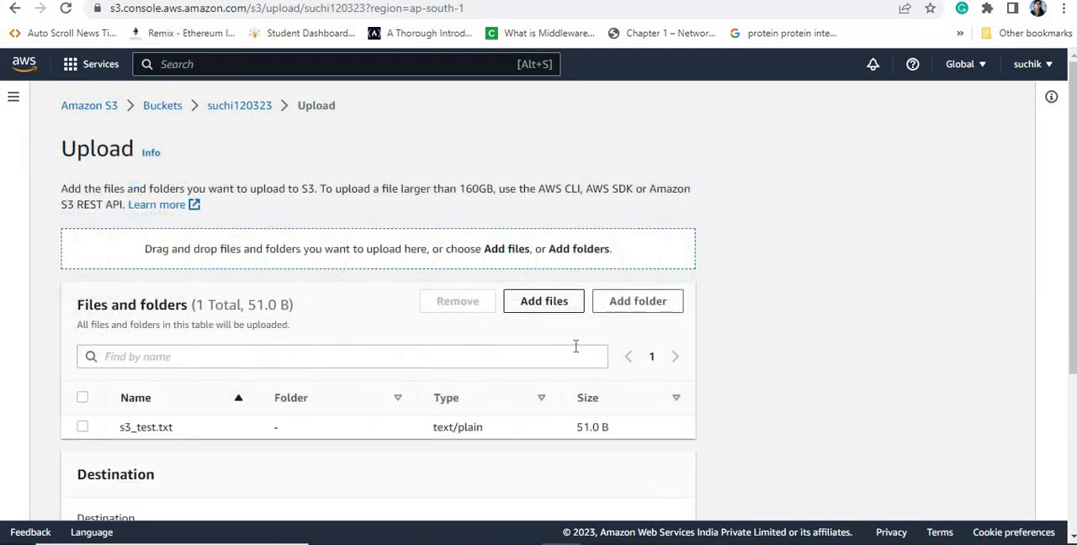
pyautogui.click(544, 301)
pyautogui.click(375, 313)
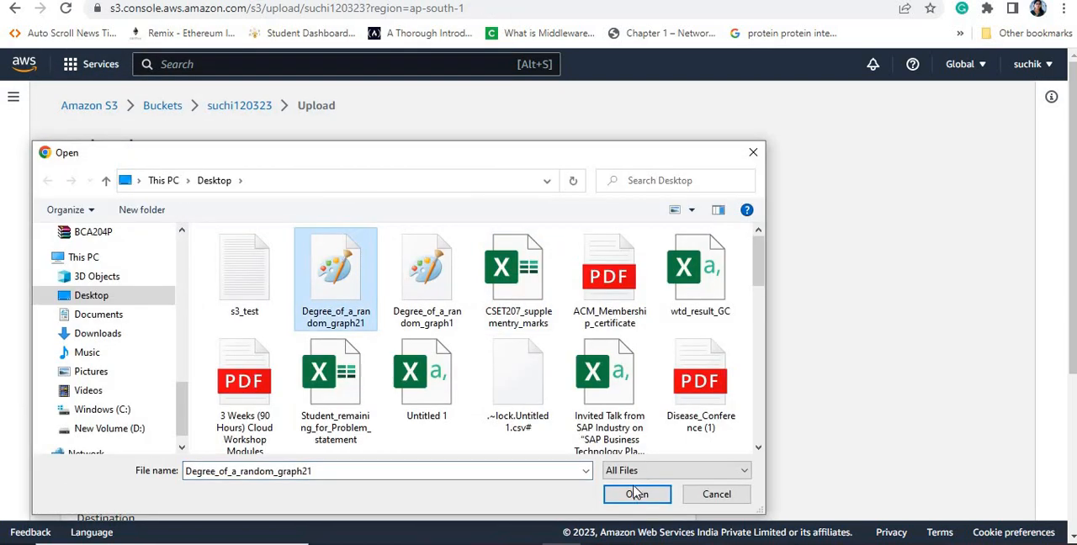
pyautogui.click(637, 494)
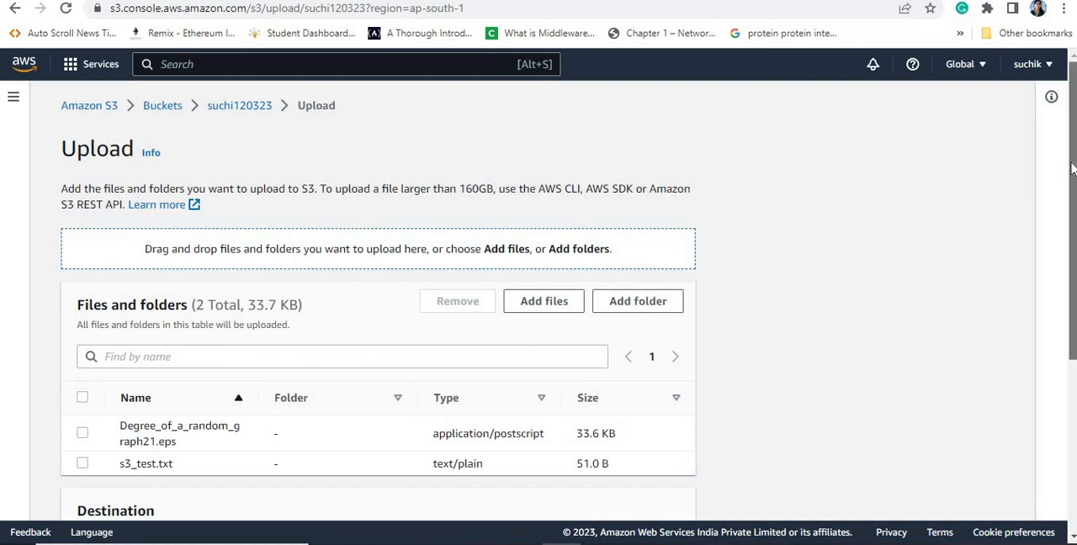
# Step: Upload the two added files to suchi120323 and close the upload status page
pyautogui.moveTo(1074, 219); pyautogui.dragTo(1073, 387)
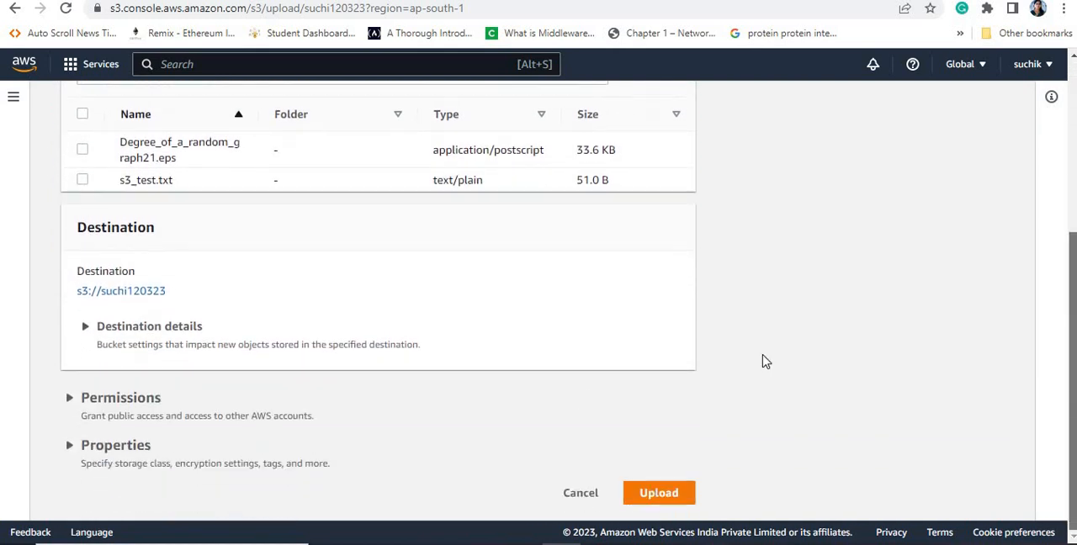
pyautogui.click(668, 495)
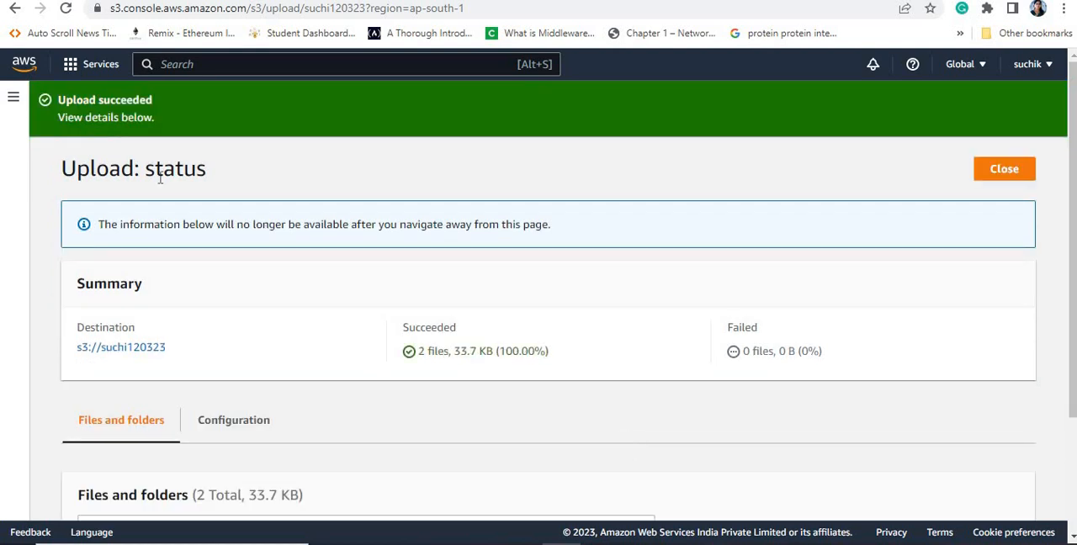
pyautogui.click(1006, 169)
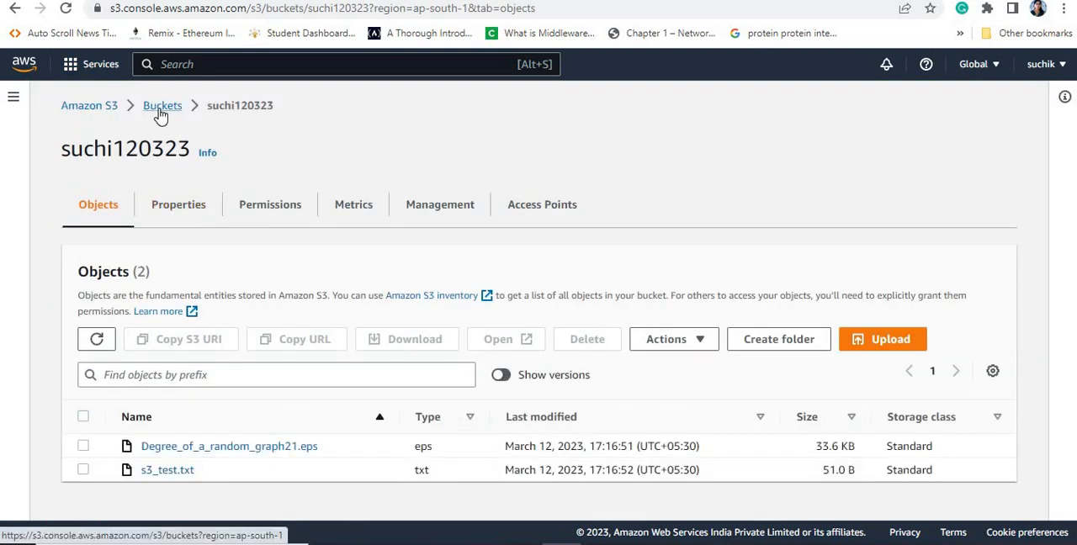
# Step: Reopen bucket suchi120323 from the bucket list, show object versions and examine the versions of s3_test.txt
pyautogui.click(161, 109)
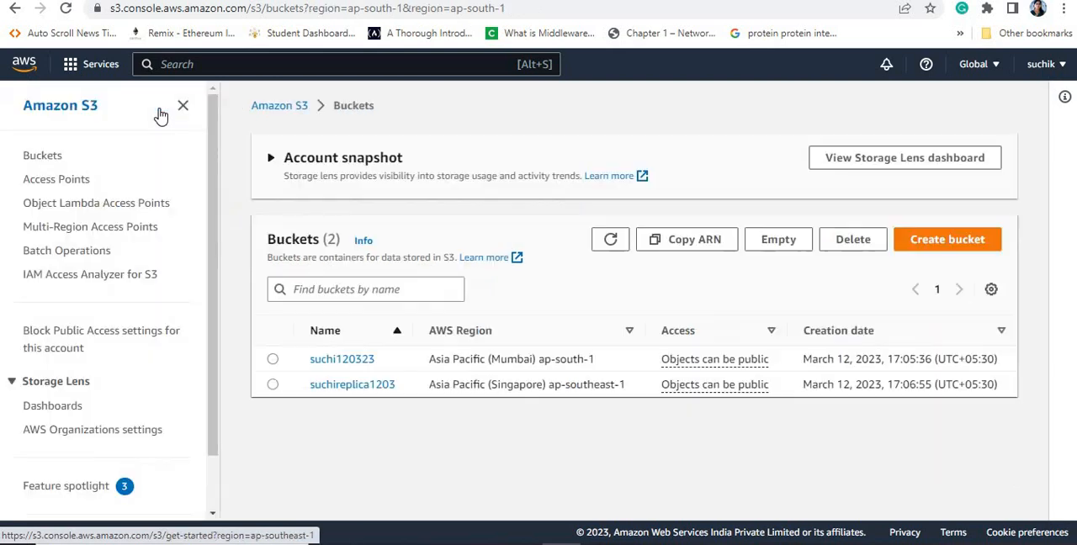
pyautogui.click(342, 360)
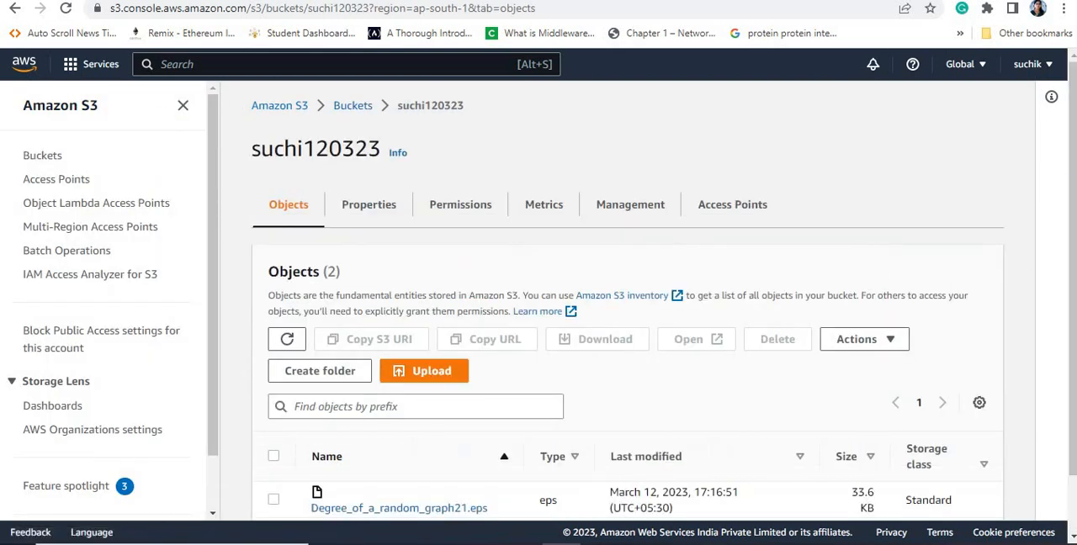
pyautogui.scroll(-1, 1071, 169)
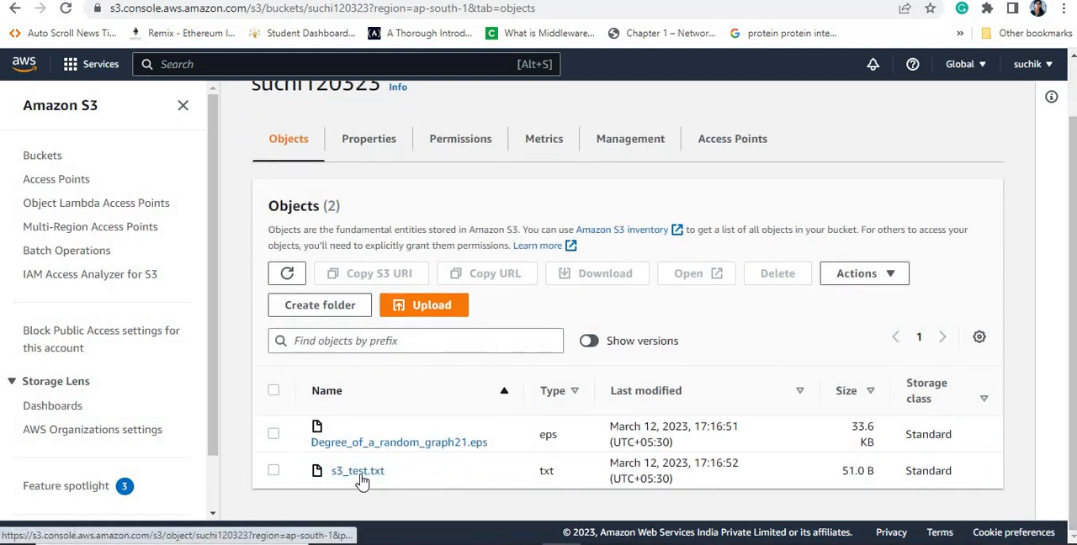
pyautogui.click(589, 341)
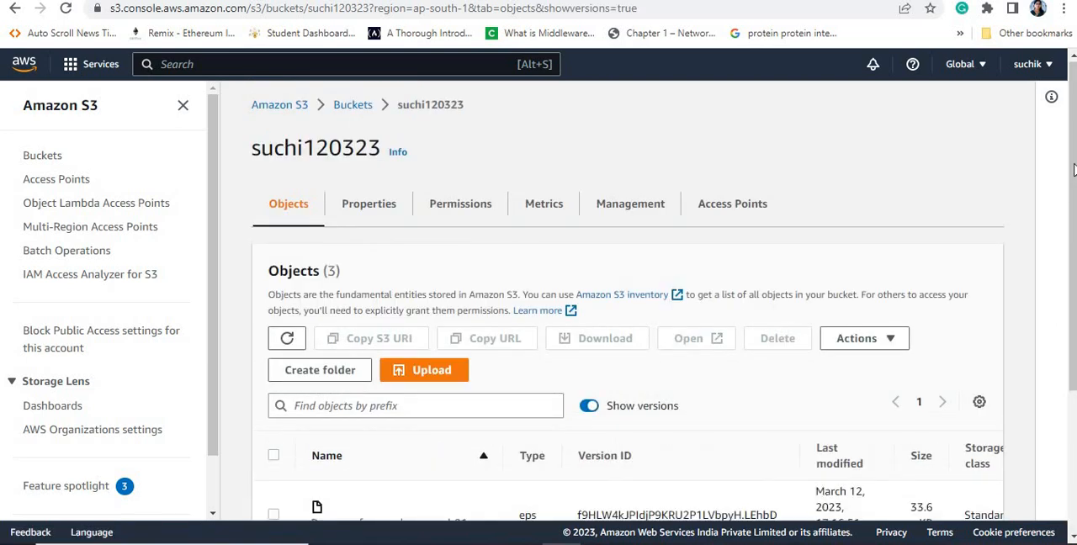
pyautogui.moveTo(1075, 171); pyautogui.dragTo(1074, 313)
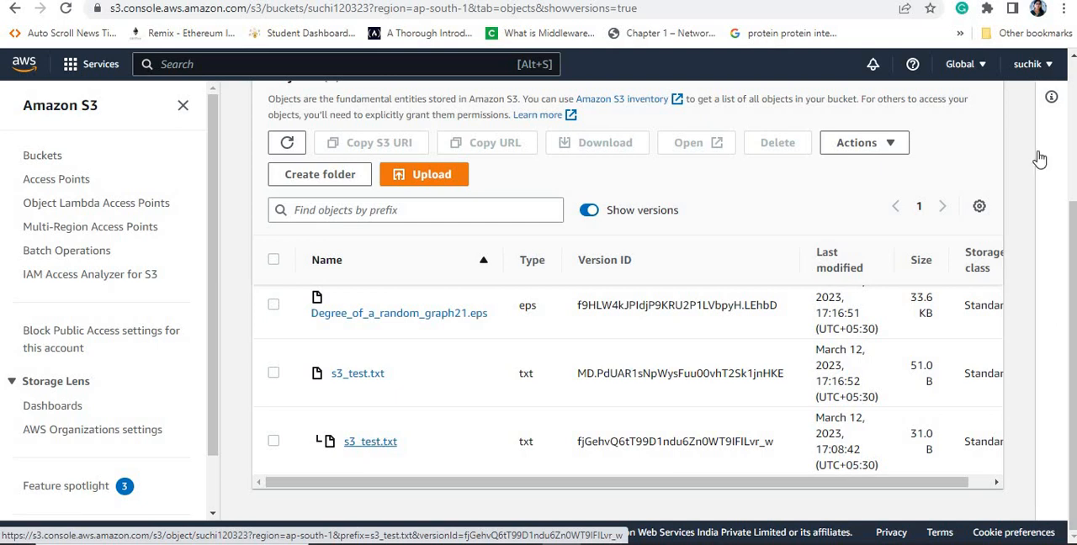
# Step: Open bucket suchireplica1203 from the bucket list and examine its replicated objects and their storage class
pyautogui.scroll(2, 1075, 98)
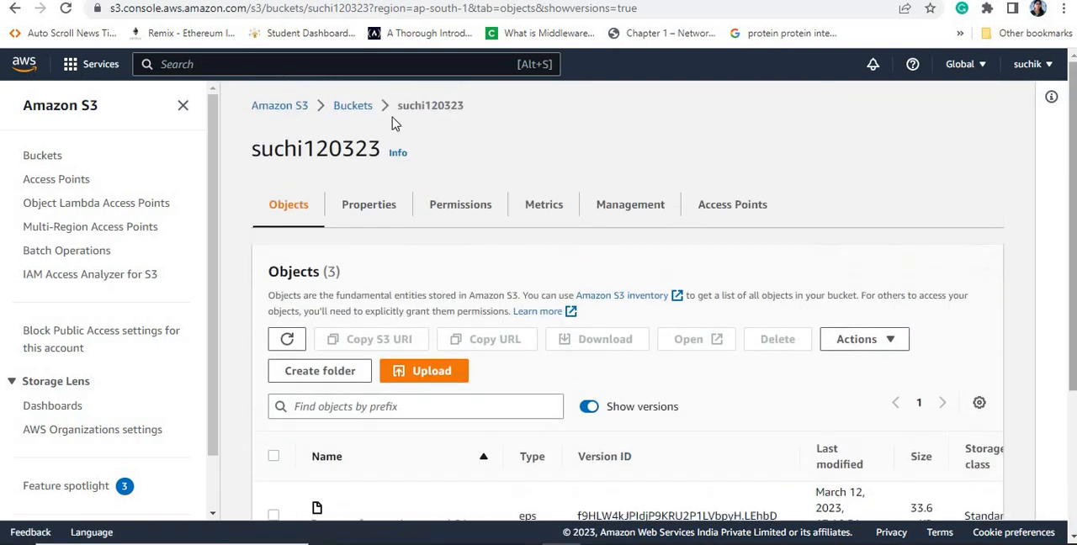
pyautogui.click(344, 114)
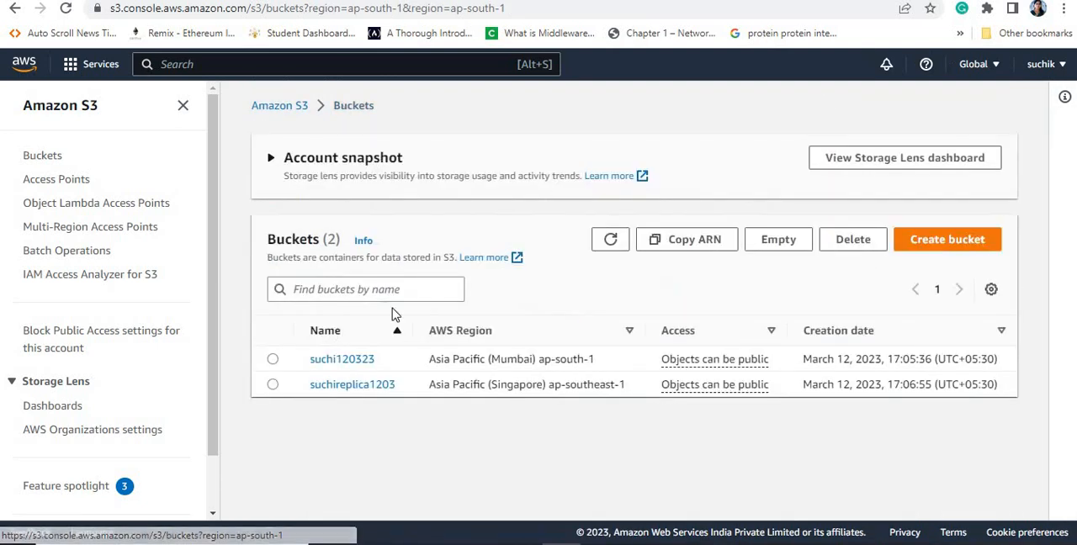
pyautogui.click(336, 385)
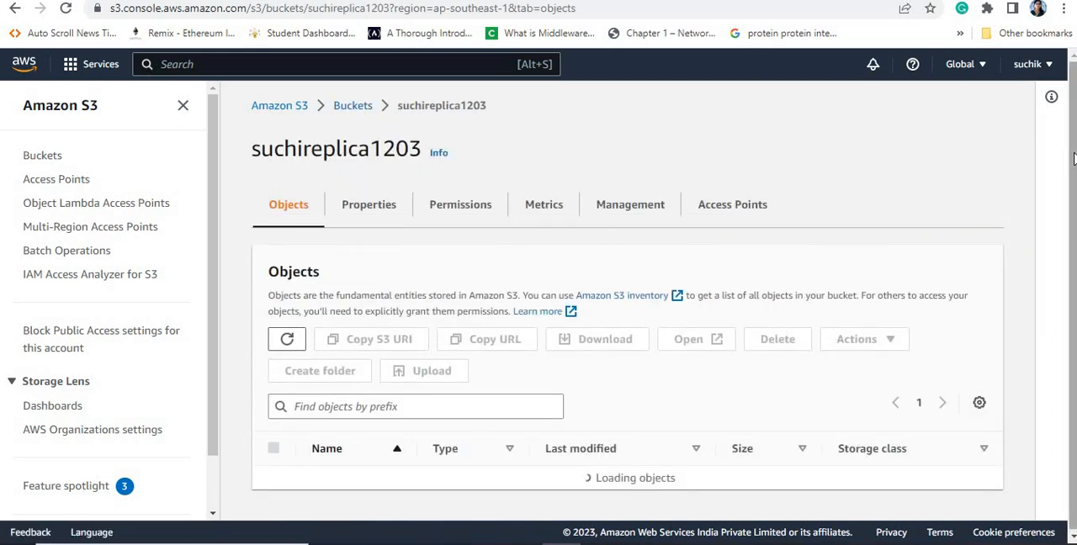
pyautogui.moveTo(1073, 164); pyautogui.dragTo(1073, 223)
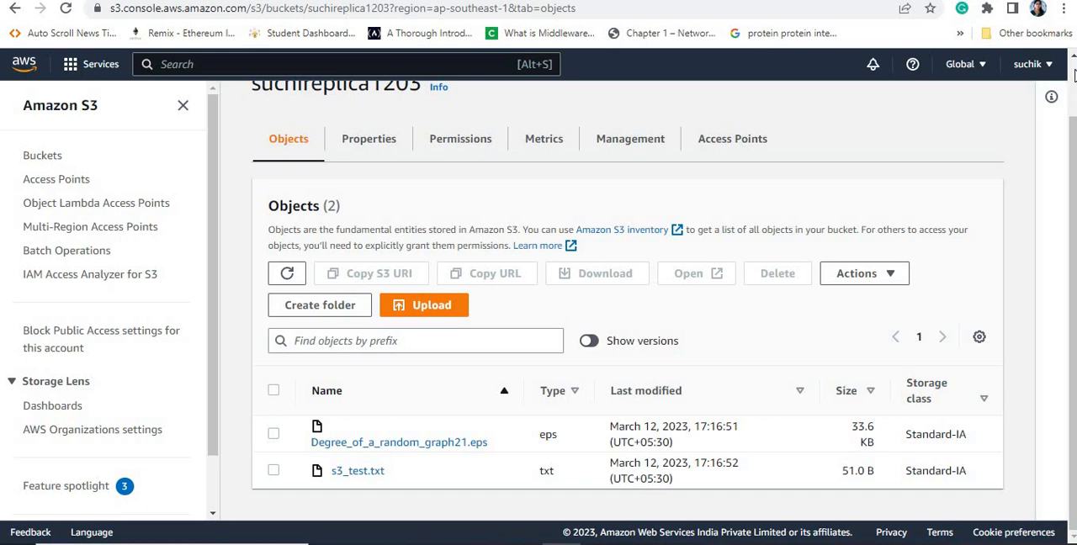
# Step: Go back to the bucket list, open suchi120323 and show object versions to compare them with the replica bucket
pyautogui.scroll(1, 627, 337)
pyautogui.click(350, 109)
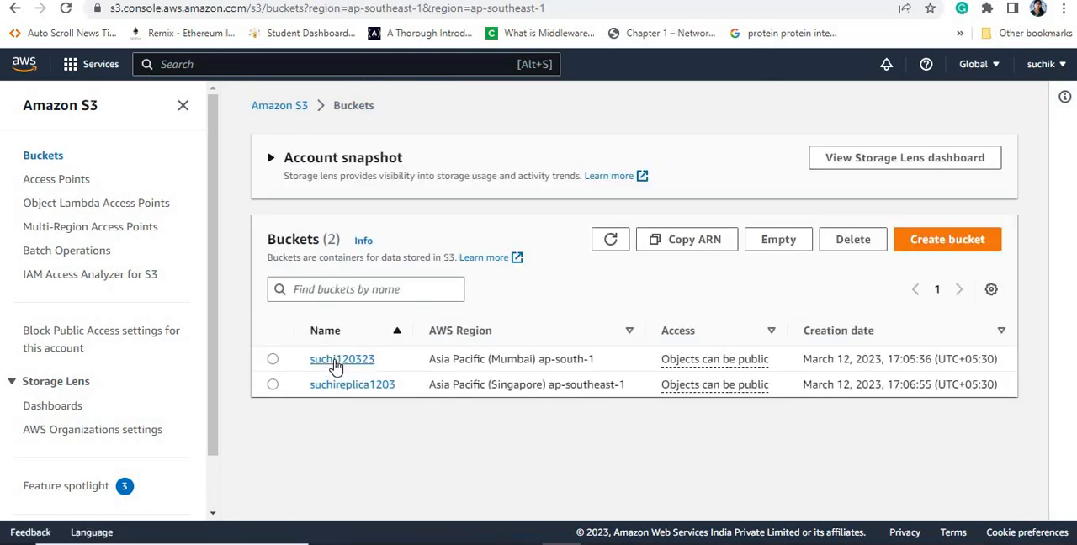
pyautogui.click(337, 362)
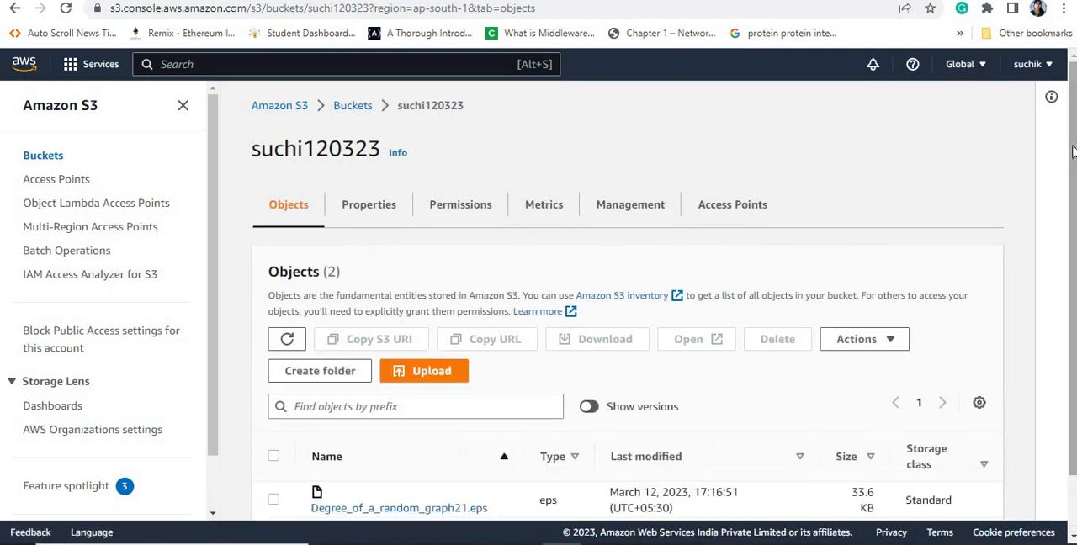
pyautogui.scroll(-1, 547, 313)
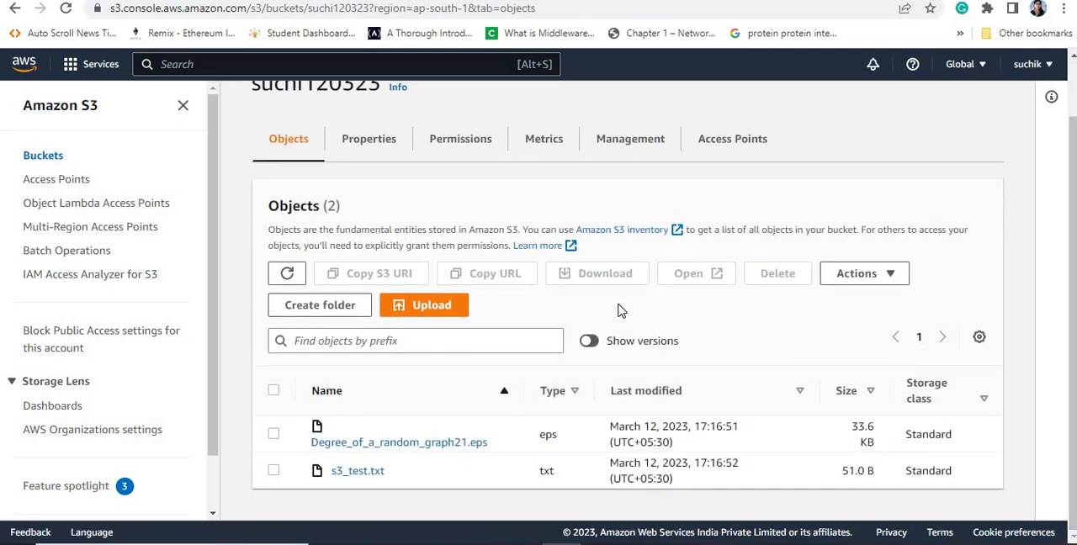
pyautogui.click(594, 344)
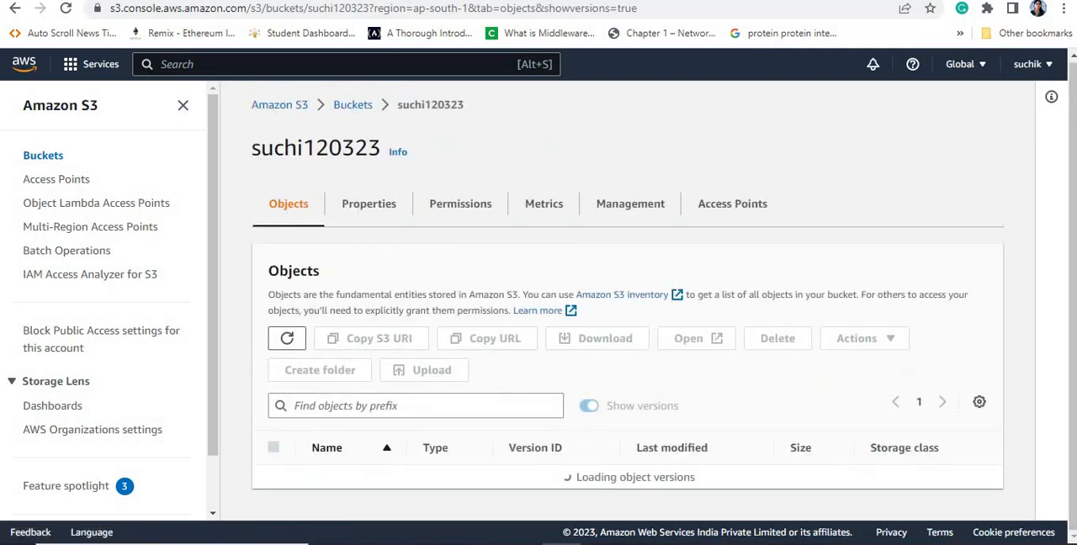
pyautogui.scroll(-3, 888, 464)
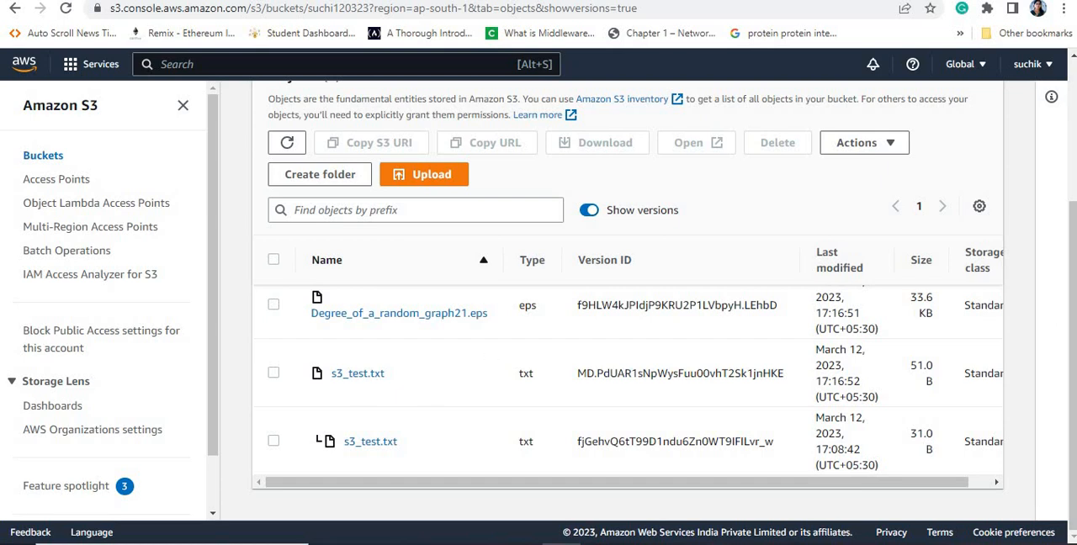
# Step: Return to the bucket list and reopen the Singapore bucket suchireplica1203
pyautogui.scroll(3, 1073, 98)
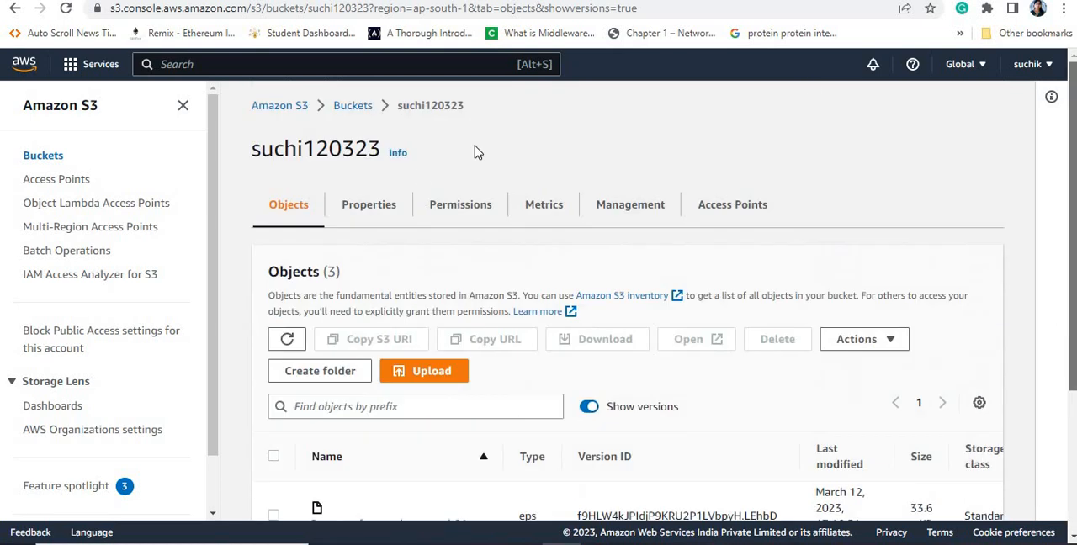
pyautogui.click(345, 108)
pyautogui.click(286, 110)
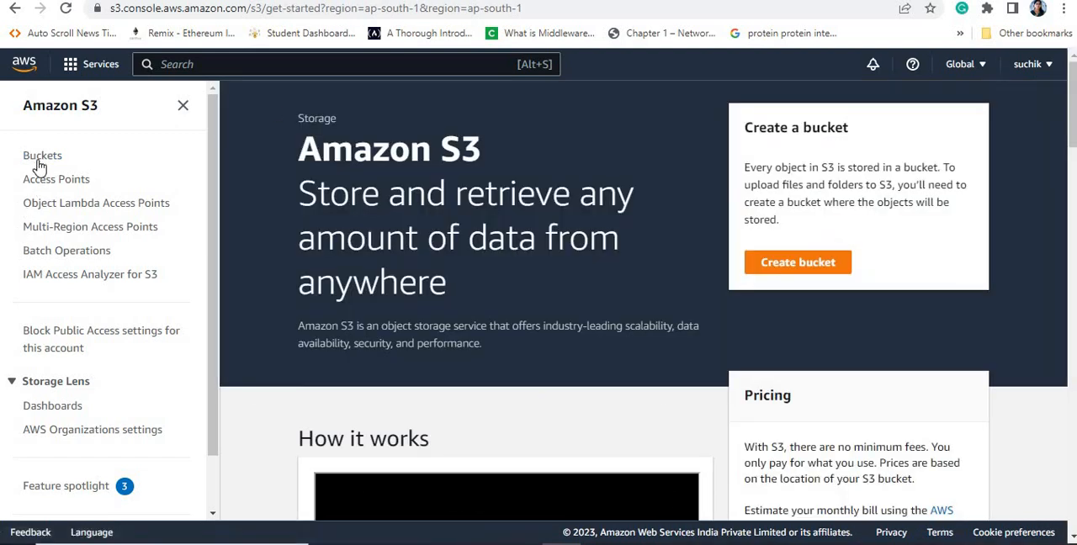
pyautogui.click(38, 161)
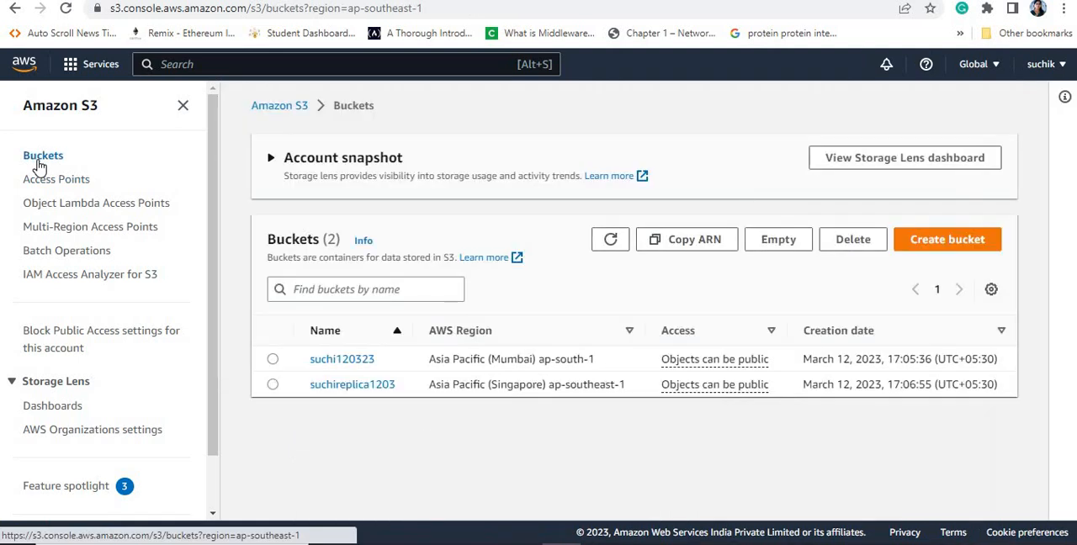
pyautogui.click(322, 388)
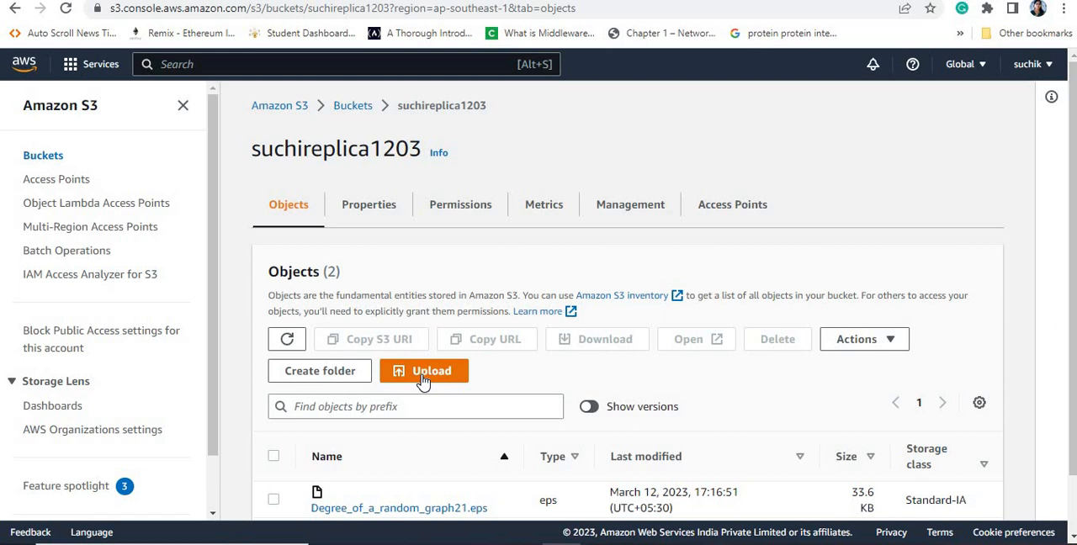
# Step: Upload the desktop file Untitled 1.csv directly to suchireplica1203 and close the upload status page
pyautogui.click(424, 374)
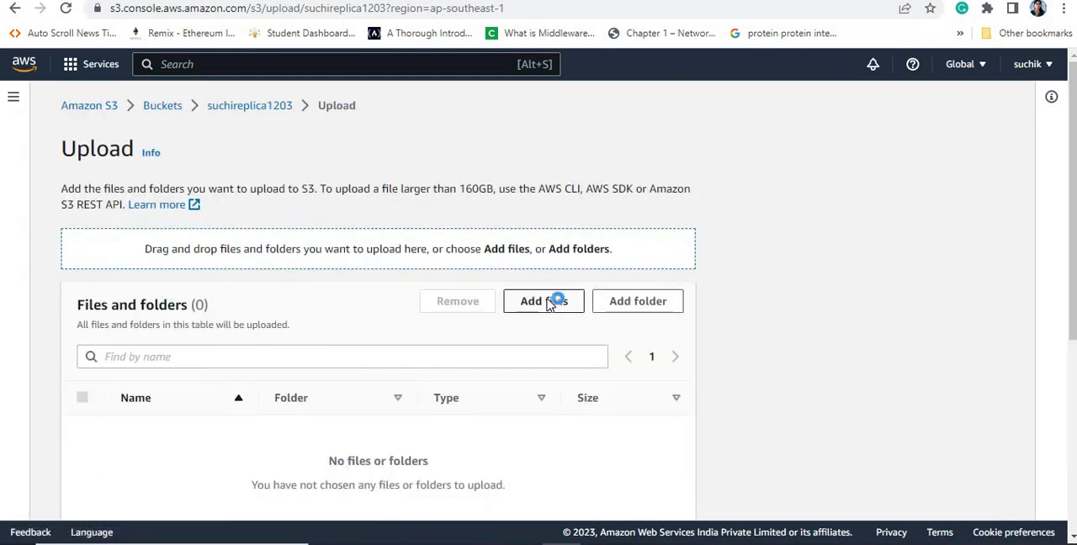
pyautogui.click(545, 302)
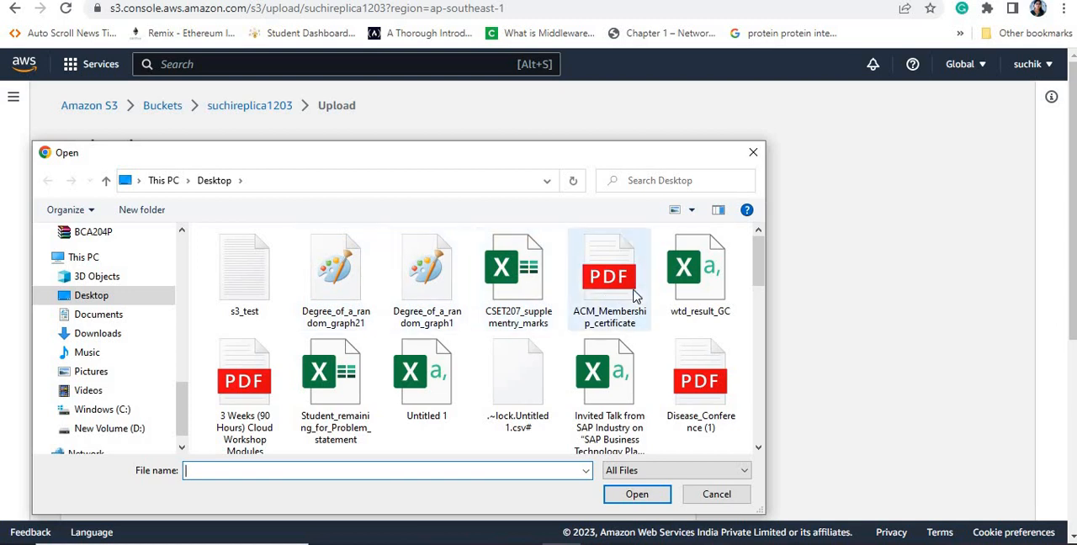
pyautogui.click(424, 367)
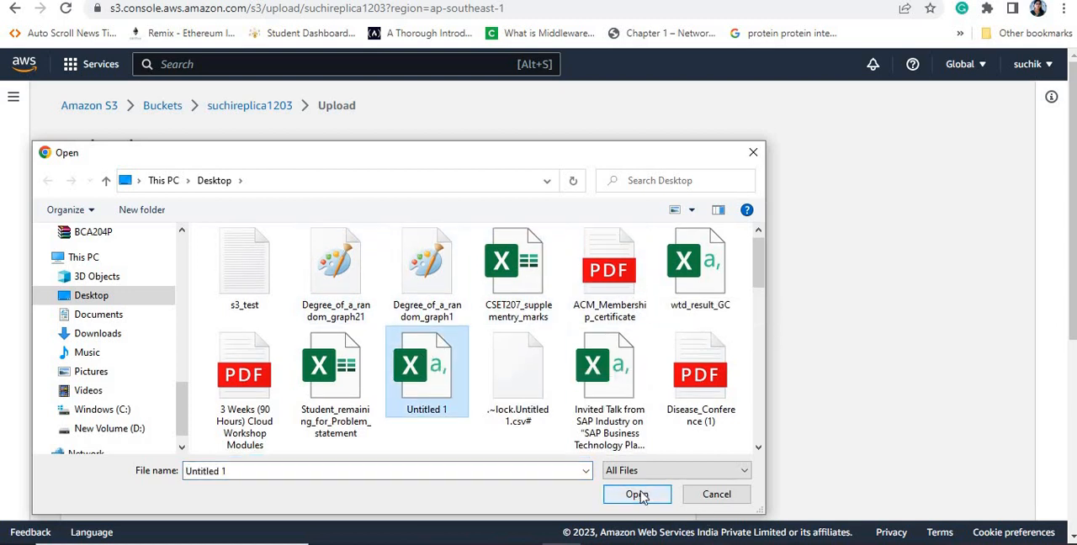
pyautogui.click(637, 495)
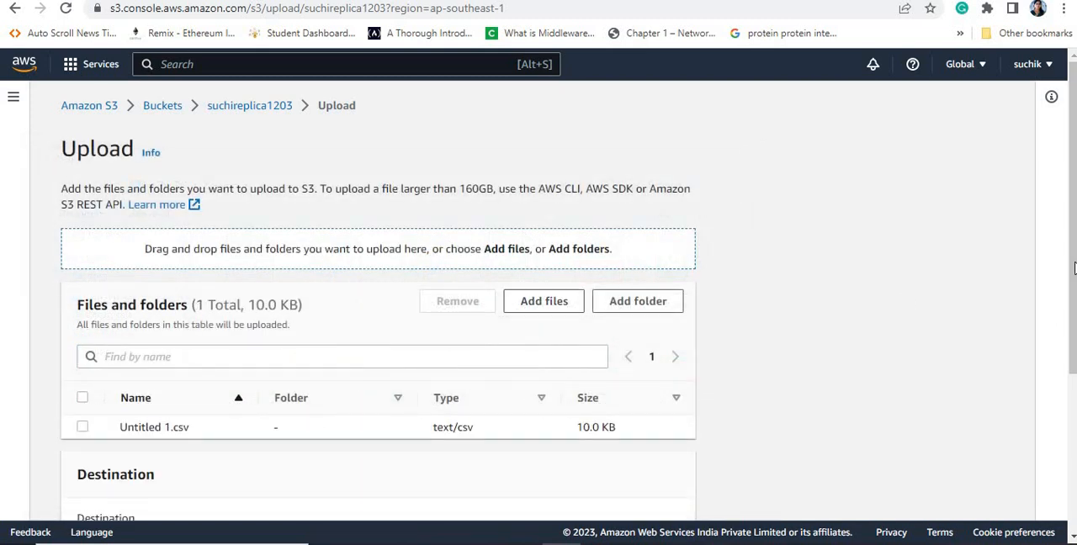
pyautogui.scroll(-3, 830, 478)
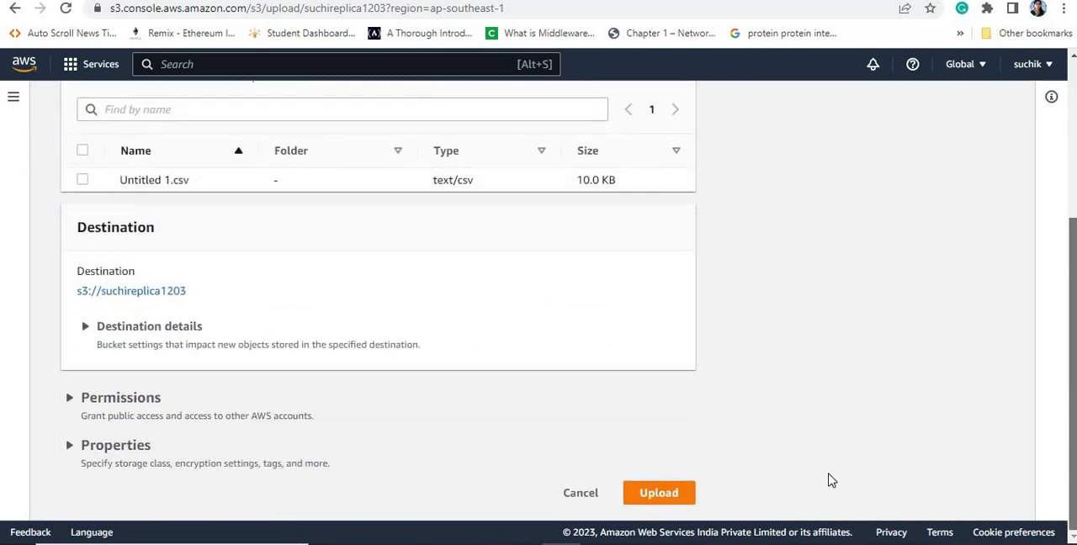
pyautogui.click(678, 495)
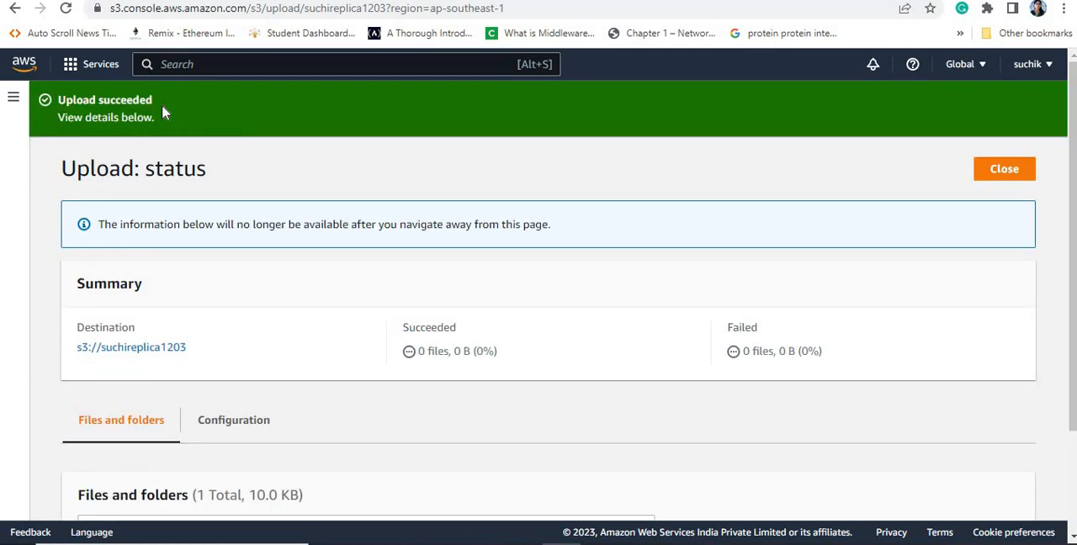
pyautogui.click(1026, 173)
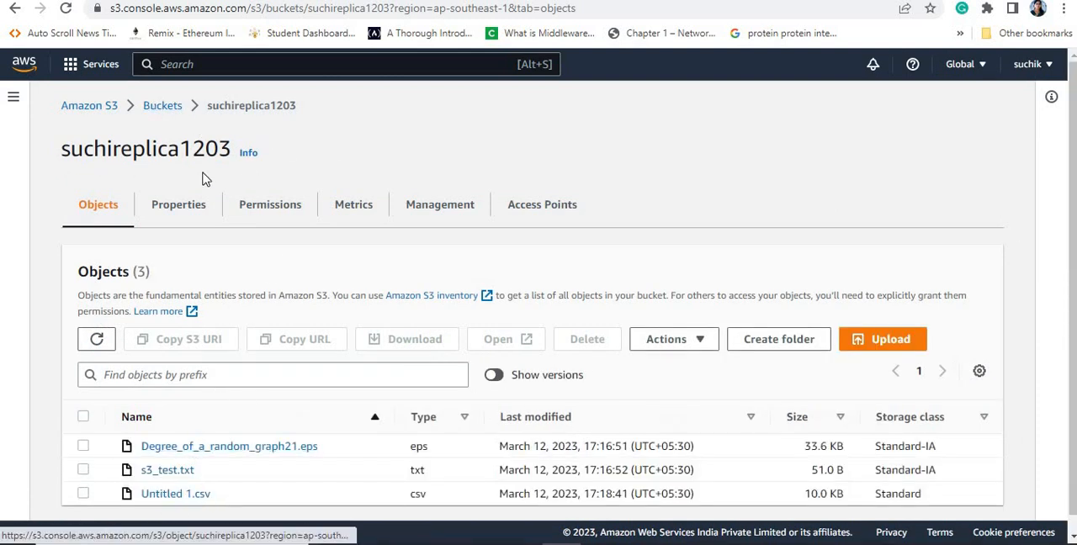
# Step: Open suchi120323 from the bucket list, show object versions and check whether Untitled 1.csv was replicated back
pyautogui.click(160, 107)
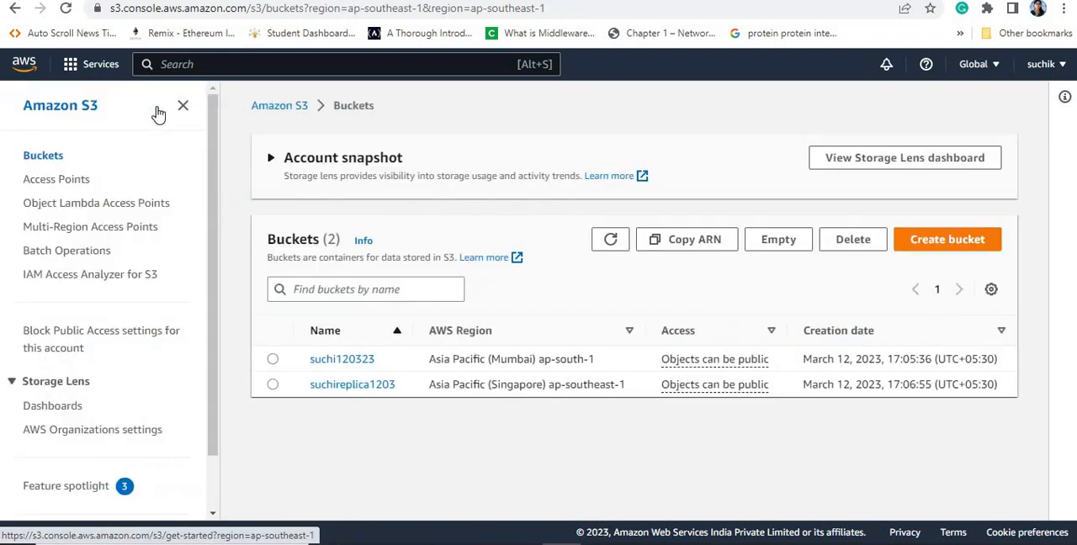
pyautogui.click(345, 360)
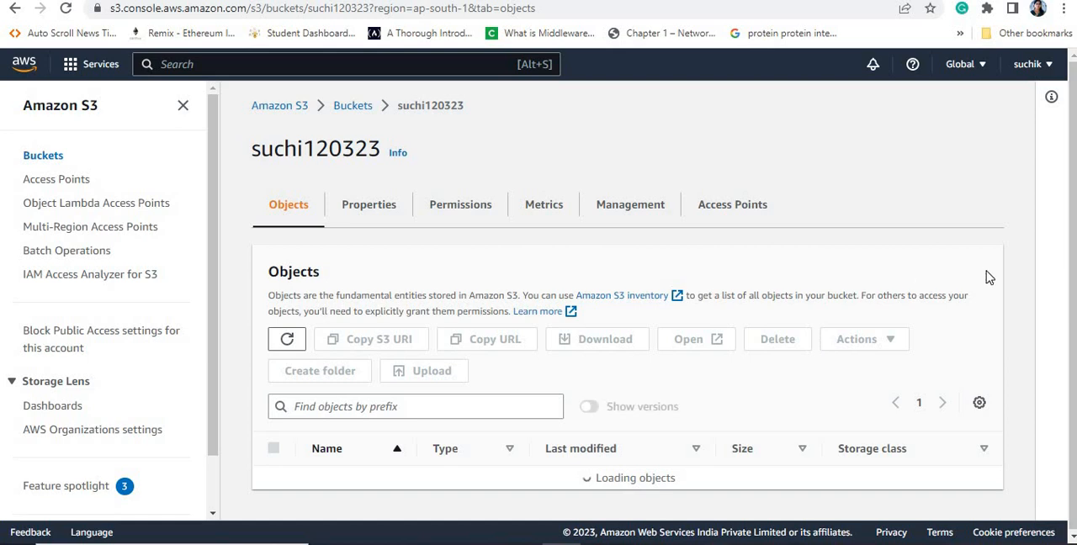
pyautogui.scroll(-2, 1073, 208)
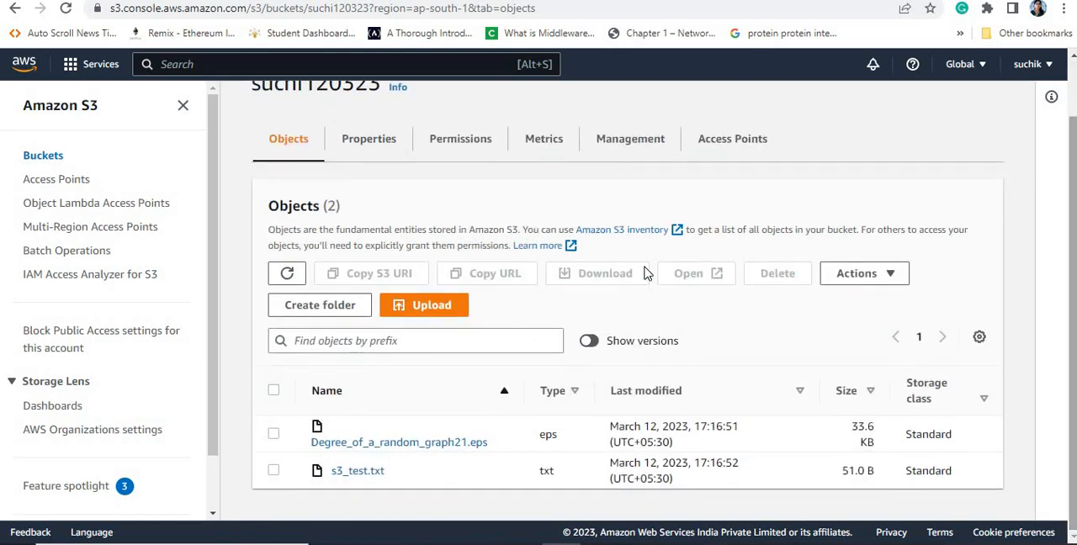
pyautogui.click(589, 341)
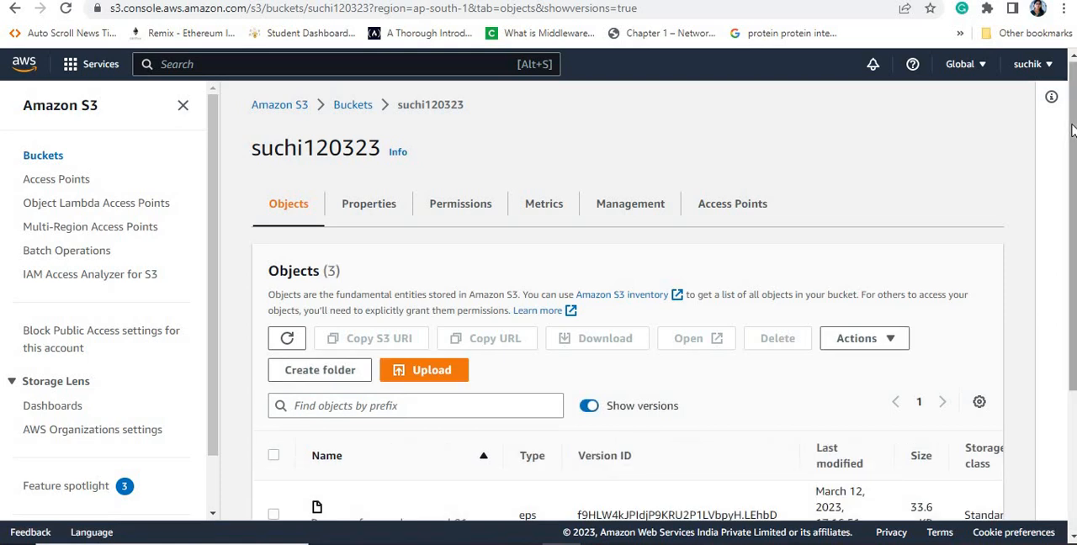
pyautogui.scroll(-5, 1073, 194)
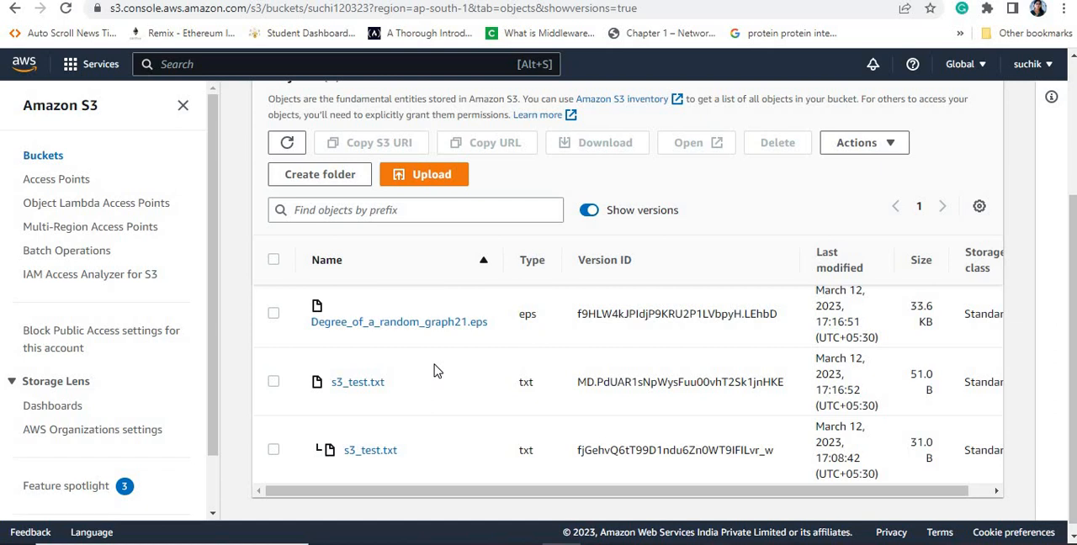
# Step: Open the current version of s3_test.txt, copy its object URL and load it in a new browser tab
pyautogui.click(344, 383)
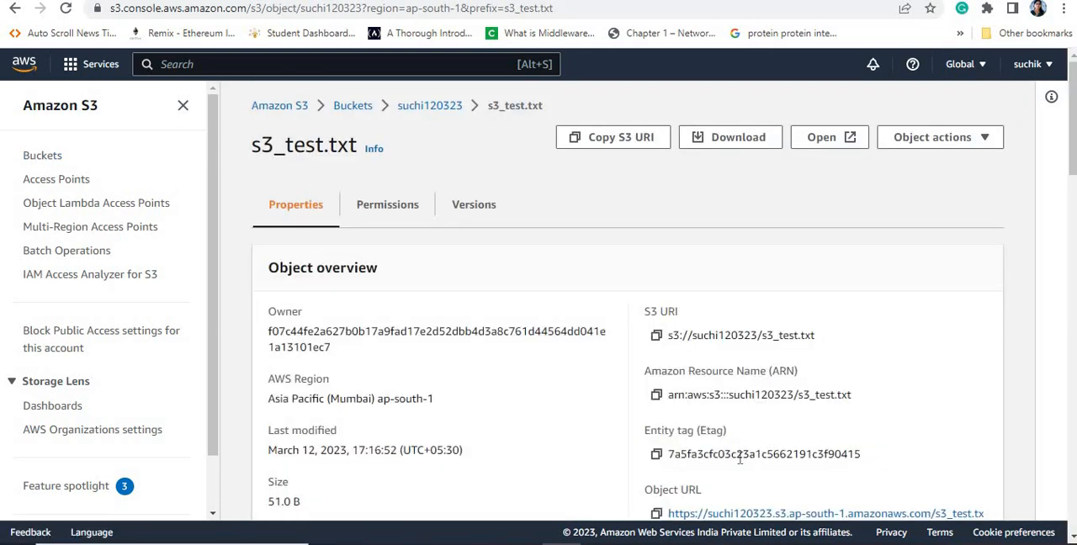
pyautogui.click(654, 515)
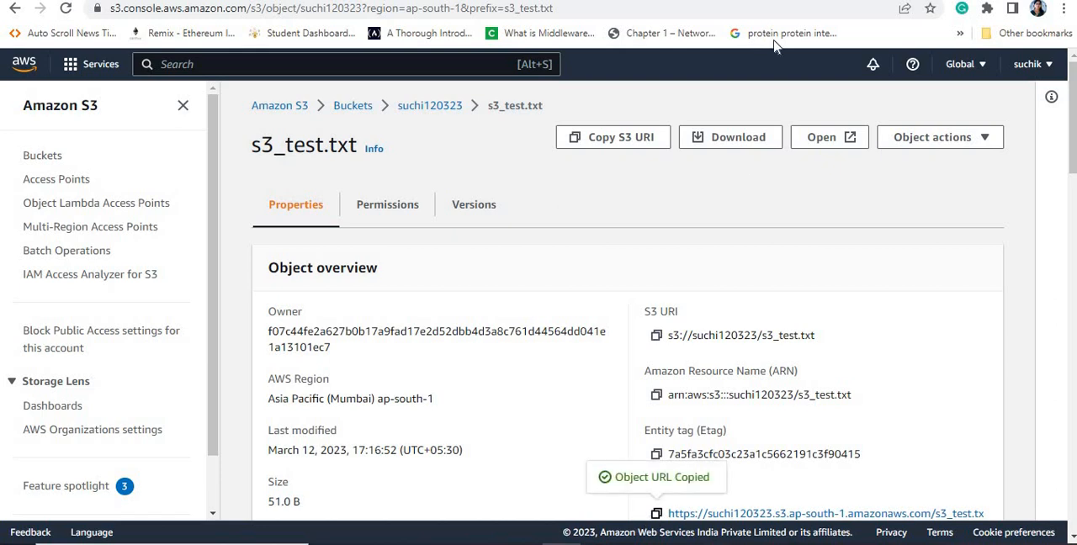
pyautogui.hotkey('ctrl', 't')
pyautogui.click(430, 12)
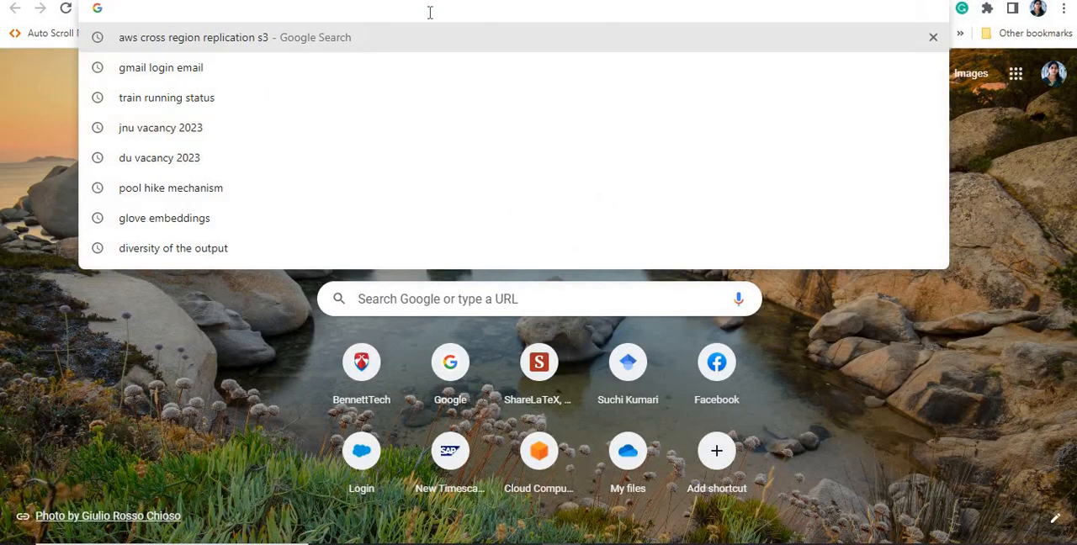
pyautogui.hotkey('ctrl', 'v')
pyautogui.press('Return')
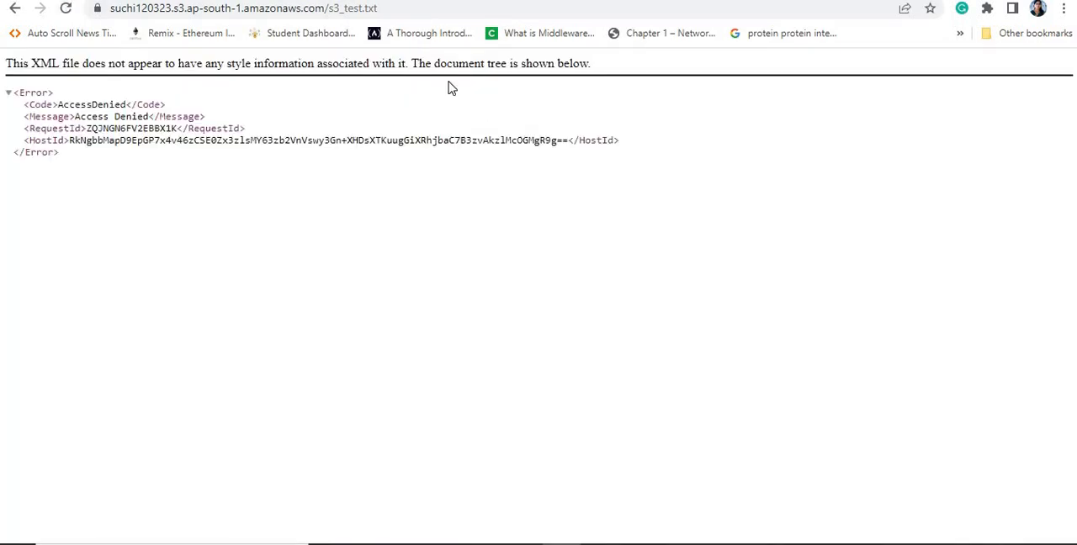
# Step: Return to the S3 console tab, reopen suchi120323 from the bucket list and list its objects with versions shown
pyautogui.hotkey('ctrl', 'shift', 'Tab')
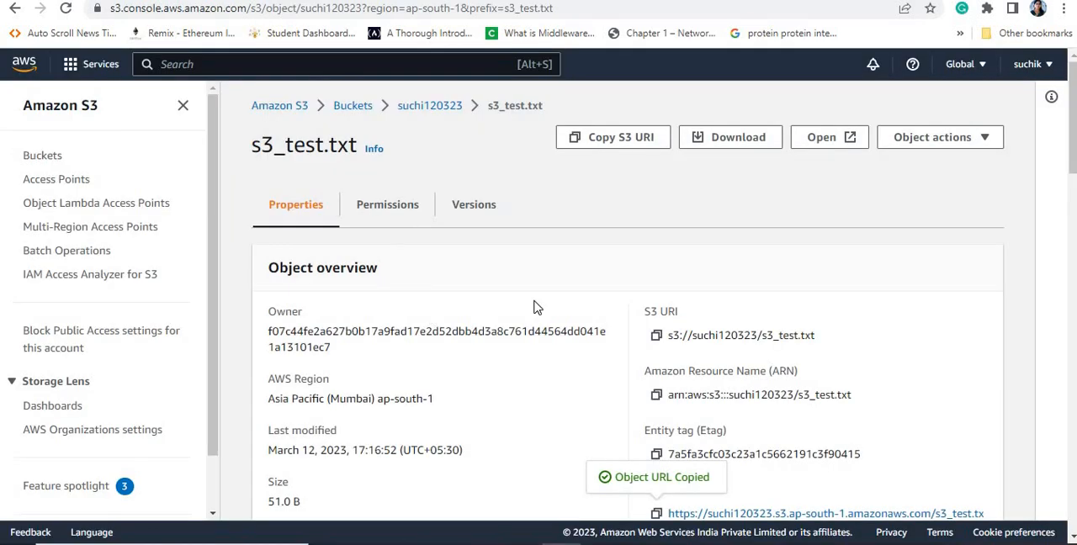
pyautogui.click(352, 106)
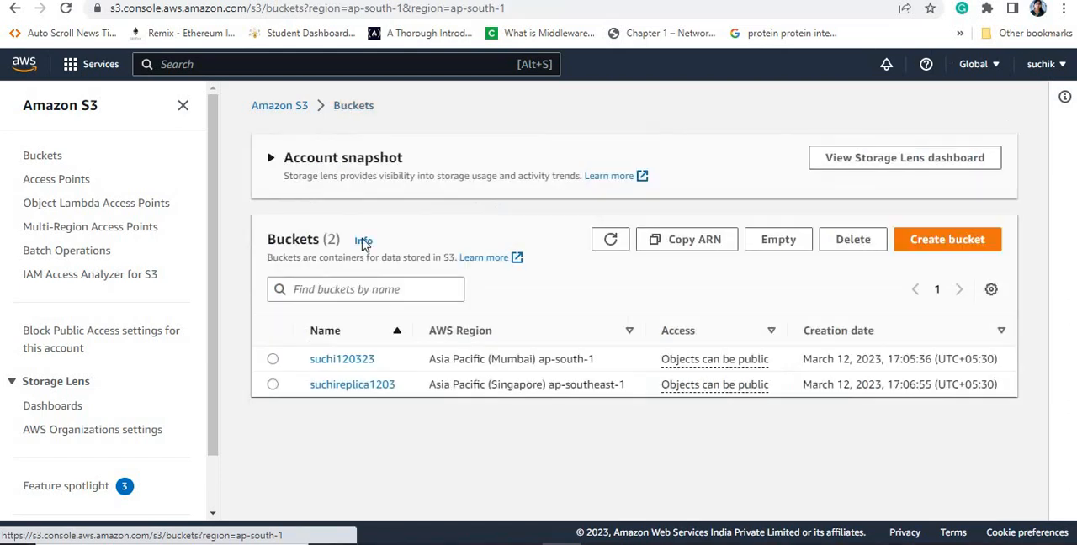
pyautogui.click(333, 368)
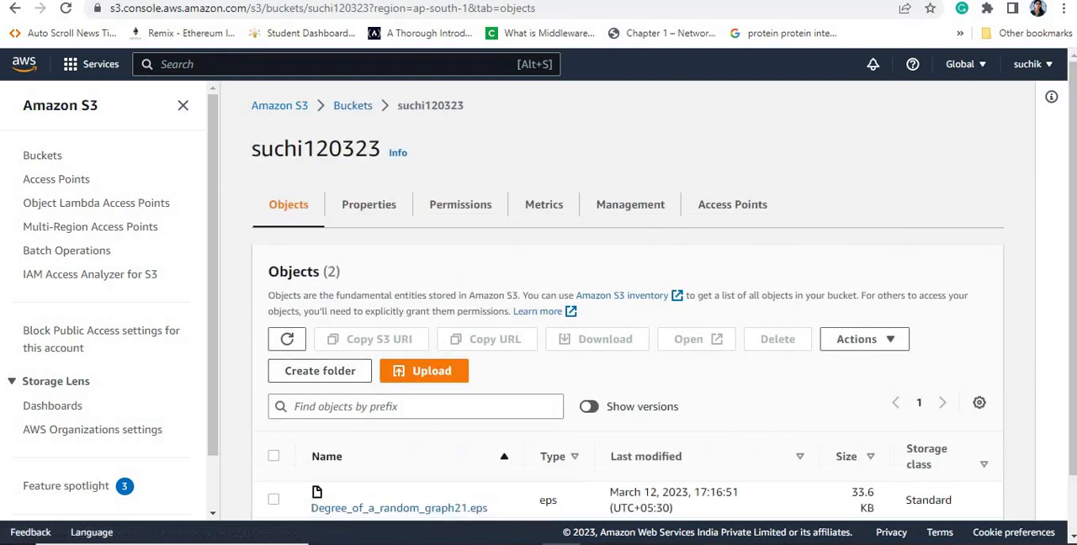
pyautogui.scroll(-1, 1073, 124)
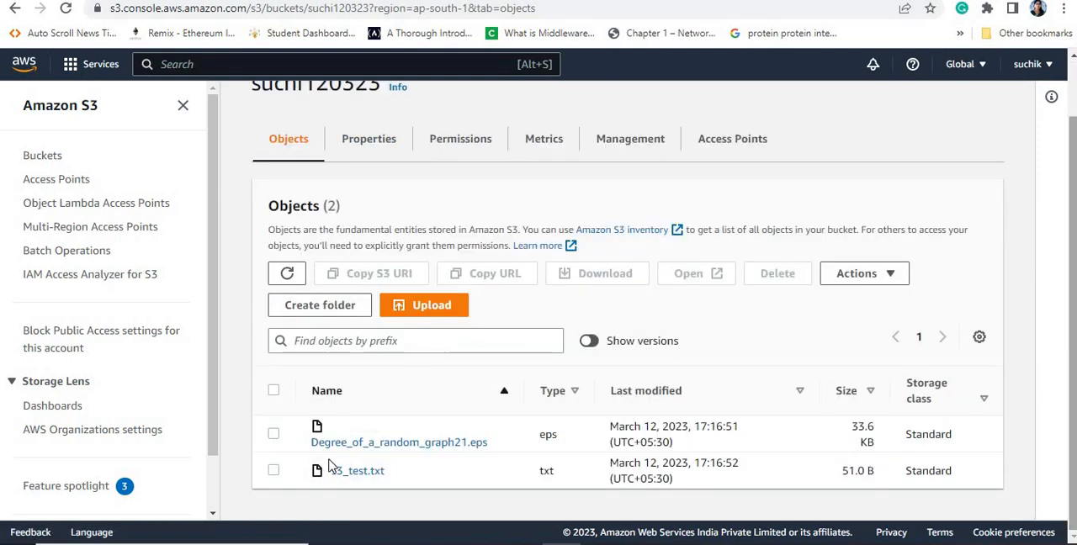
pyautogui.click(589, 341)
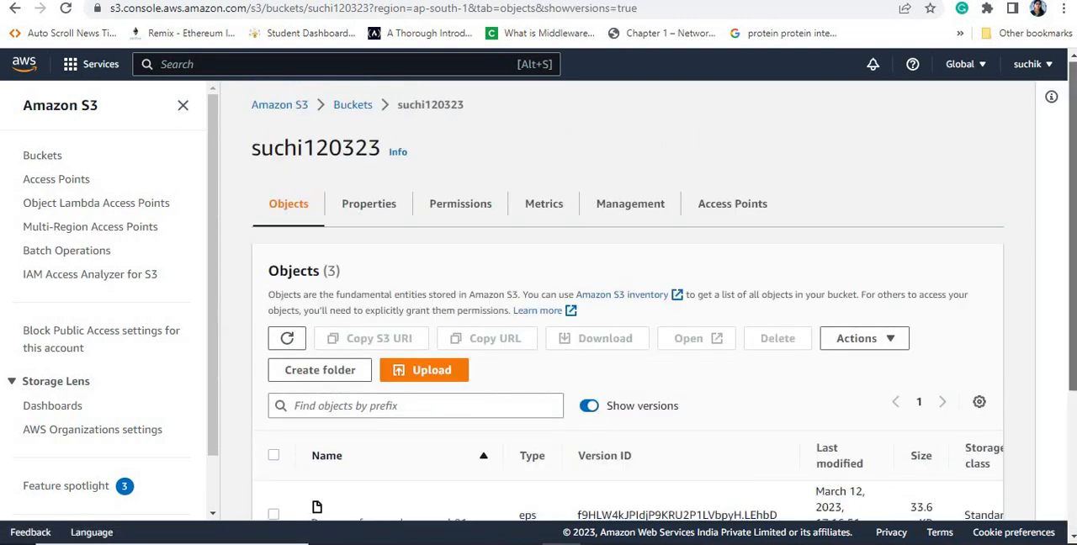
pyautogui.scroll(-3, 505, 408)
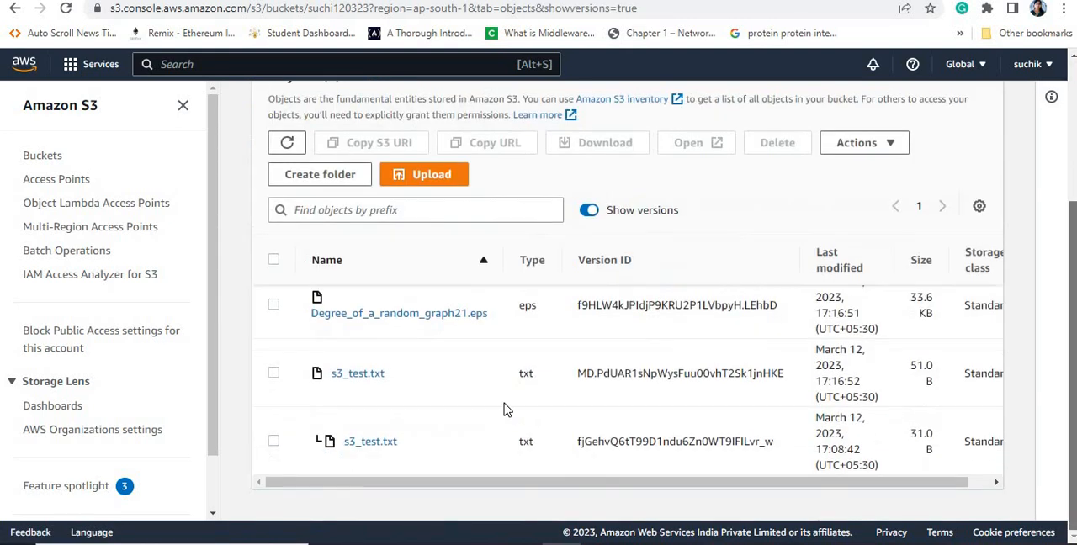
# Step: Make the current version of s3_test.txt in suchi120323 public using ACL and return to the bucket's object list
pyautogui.click(274, 373)
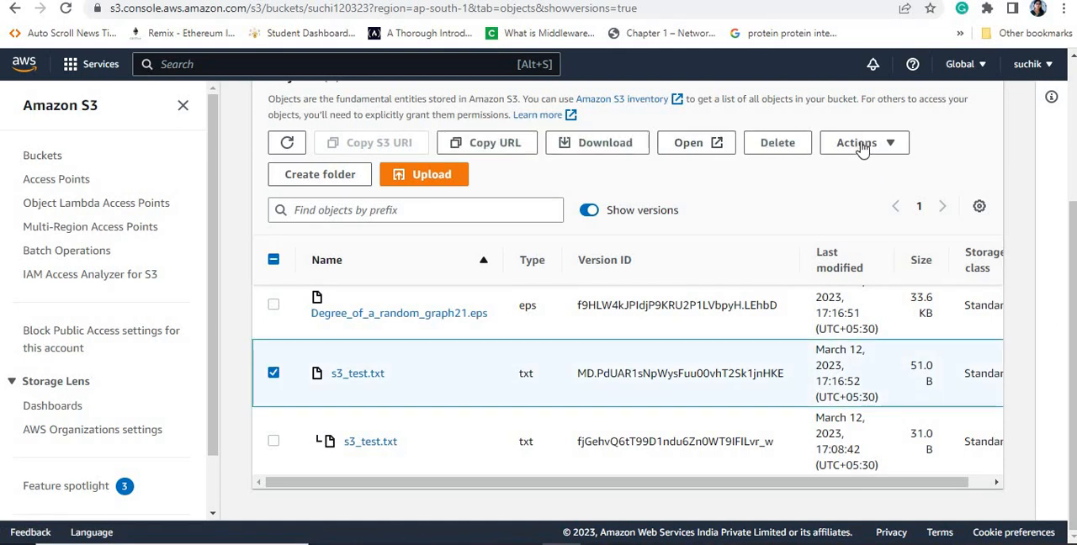
pyautogui.click(861, 144)
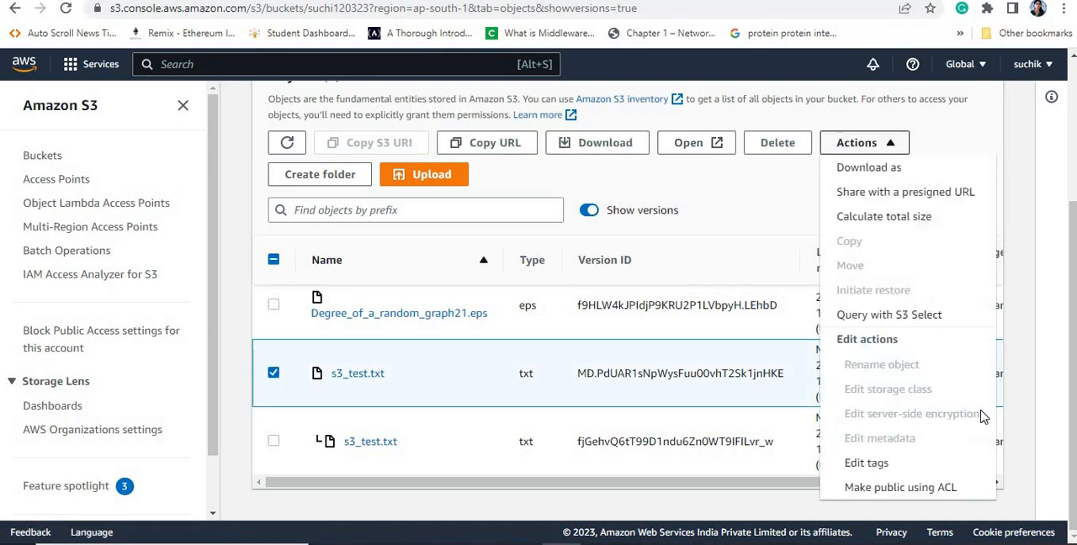
pyautogui.click(900, 488)
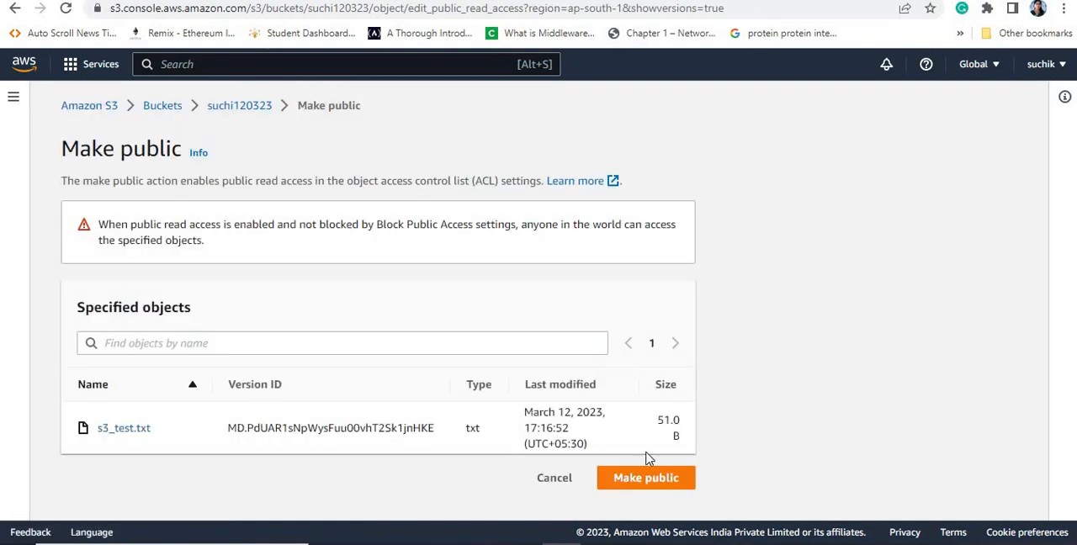
pyautogui.click(642, 481)
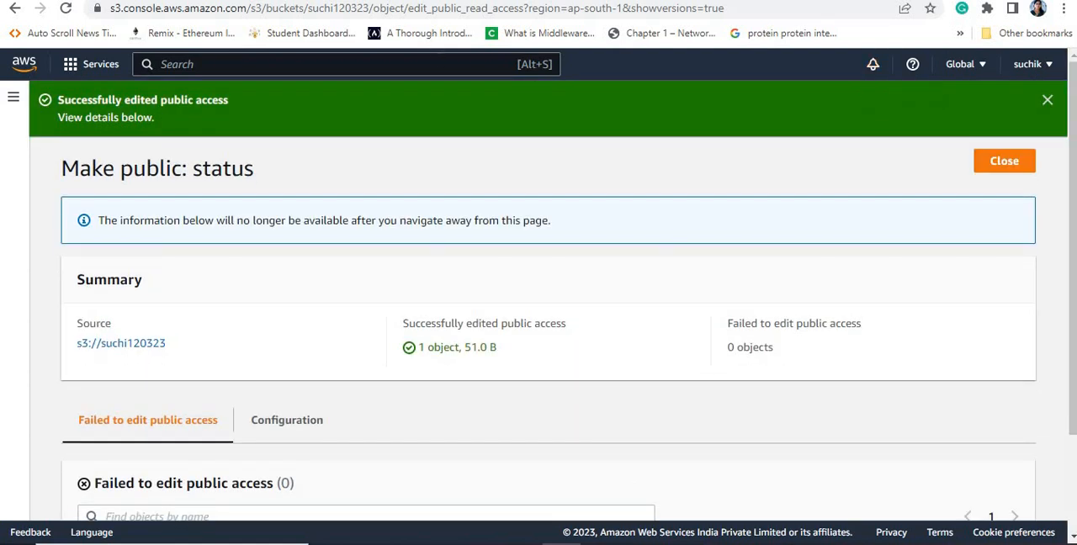
pyautogui.click(15, 7)
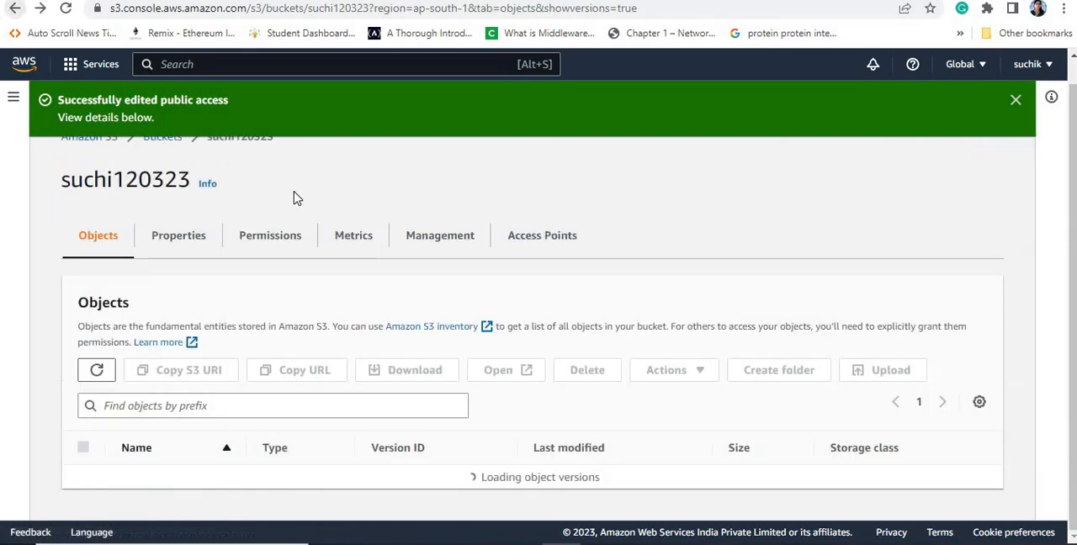
# Step: Open suchireplica1203 from the bucket list, and reload the source s3_test.txt URL in its own browser tab to check public access
pyautogui.click(159, 140)
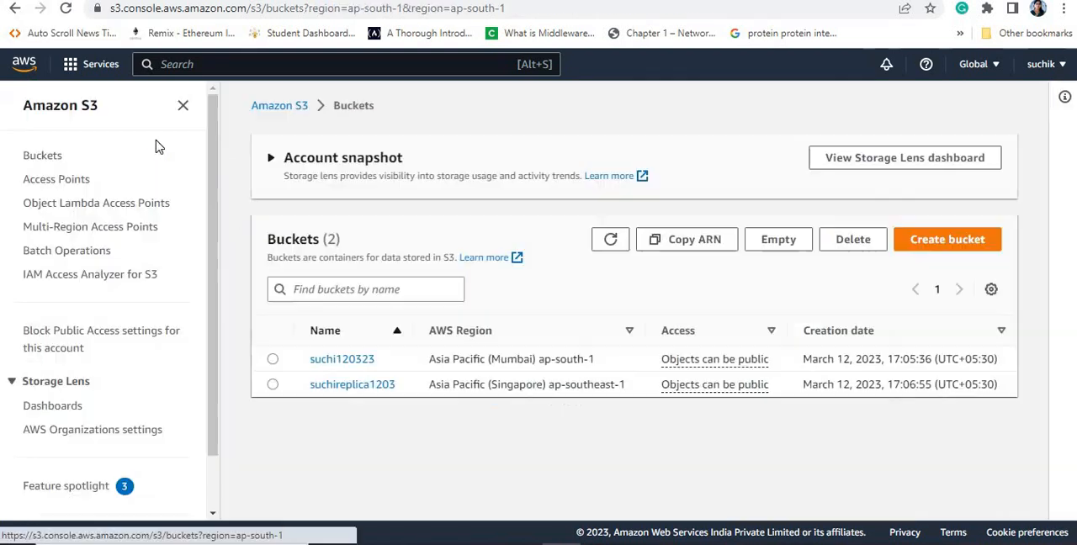
pyautogui.click(352, 385)
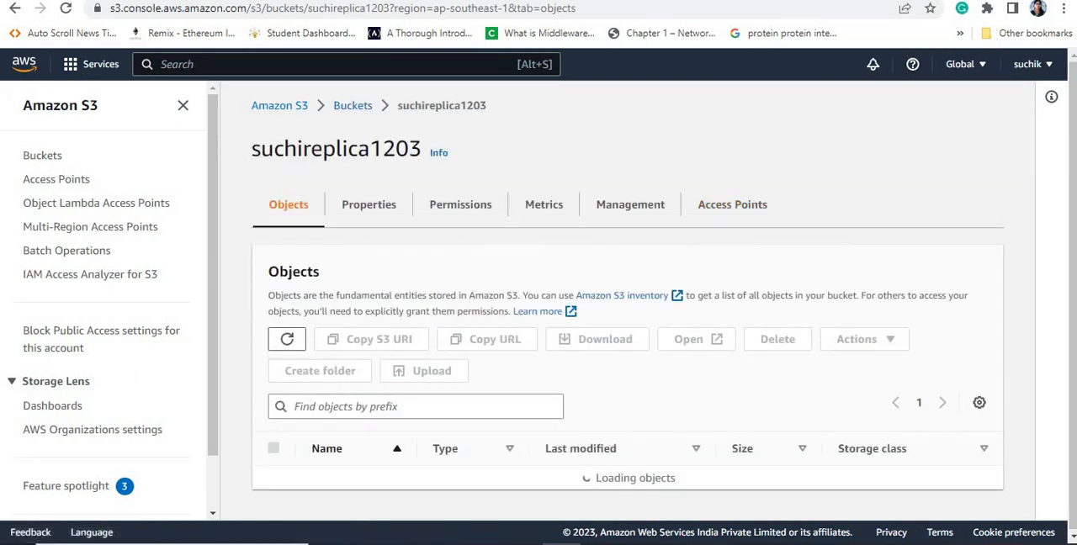
pyautogui.click(135, 1)
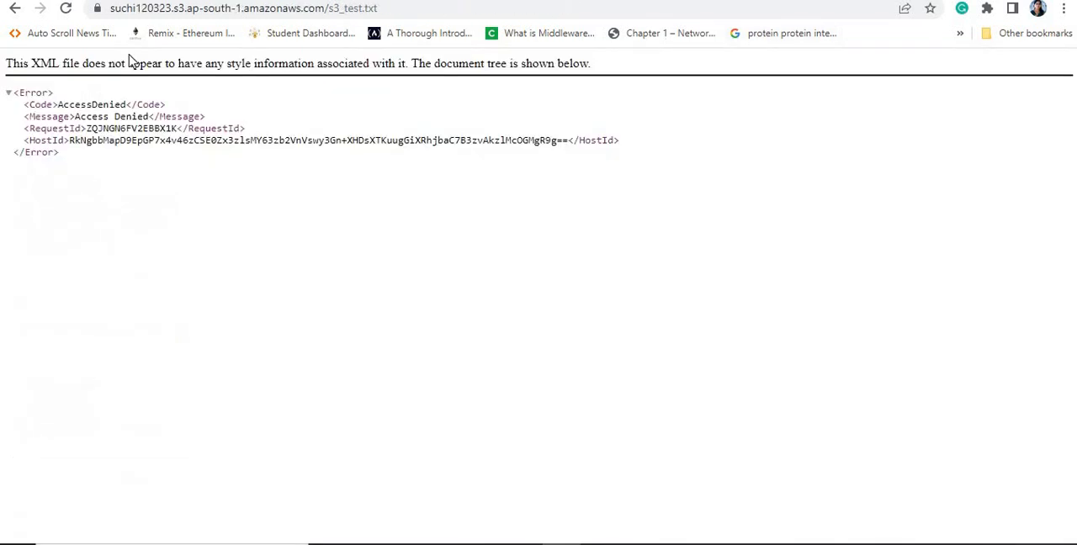
pyautogui.click(68, 11)
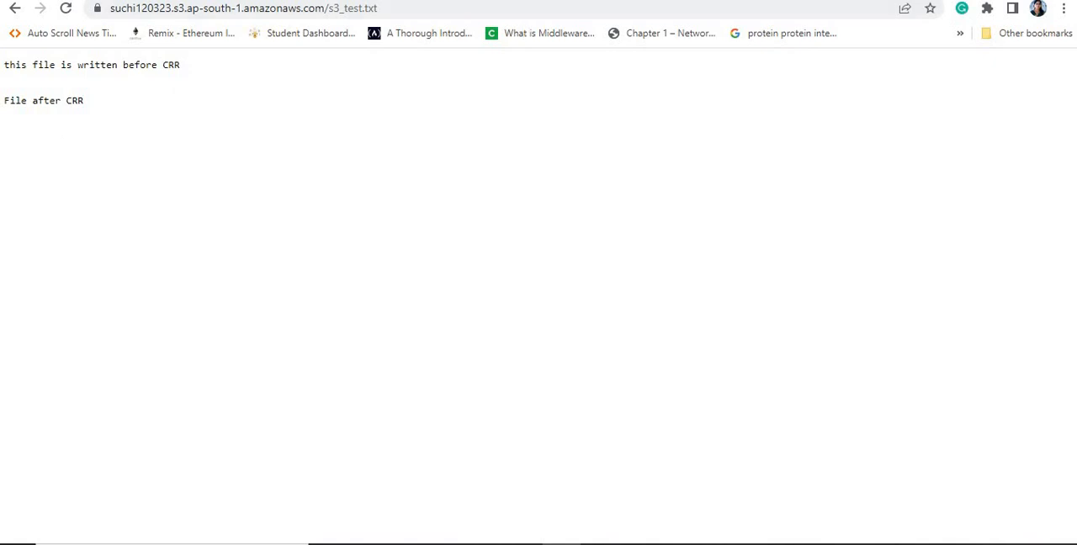
# Step: Open s3_test.txt in suchireplica1203 from the console, copy its object URL and load it in a new browser tab
pyautogui.click(337, 1)
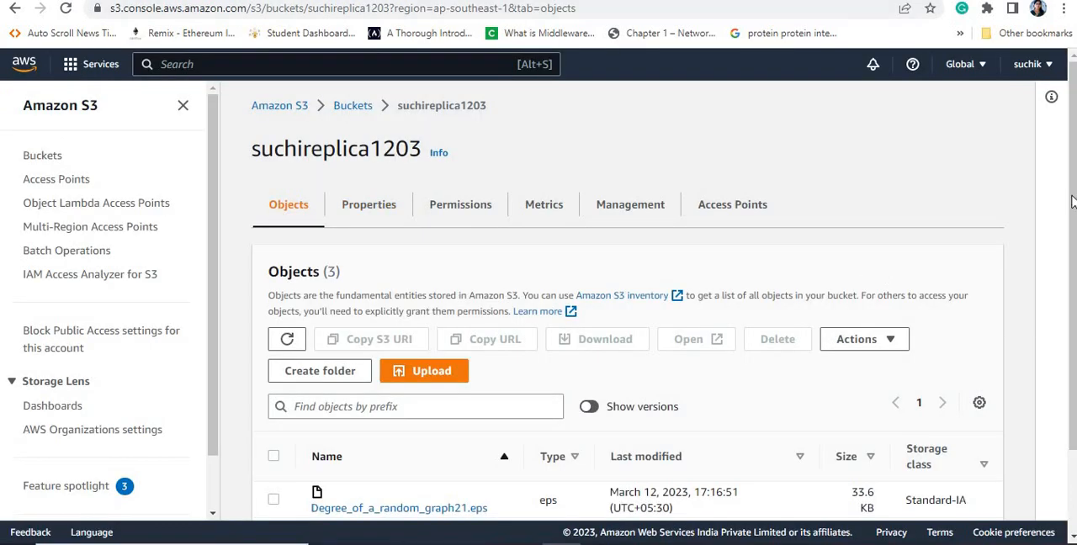
pyautogui.scroll(-2, 1072, 202)
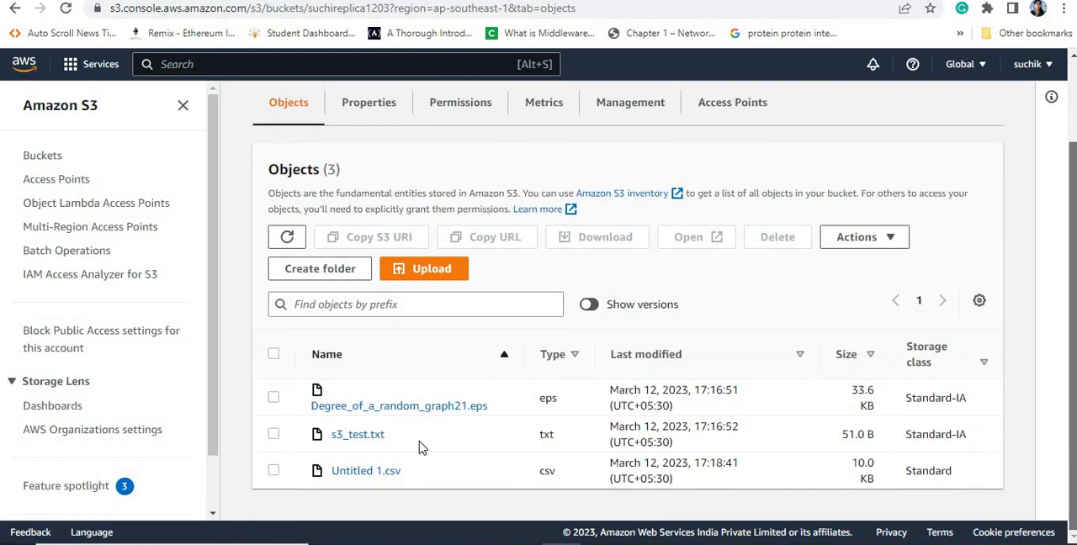
pyautogui.click(350, 440)
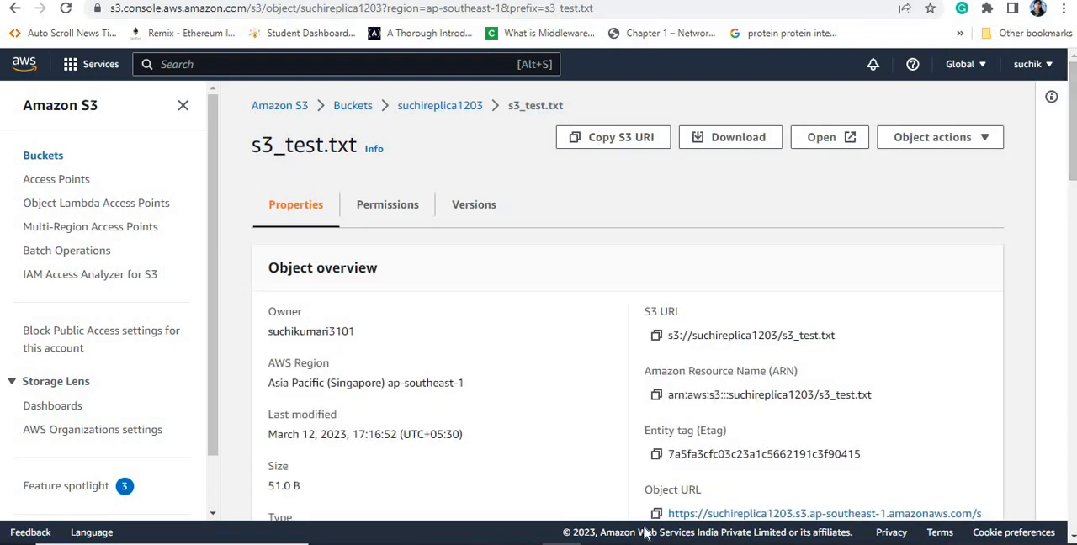
pyautogui.click(656, 513)
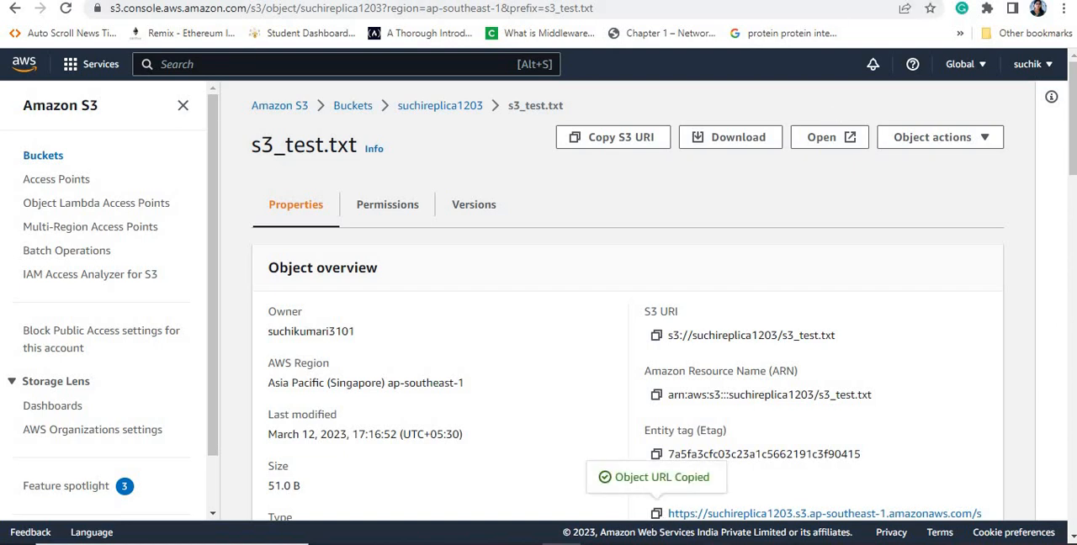
pyautogui.click(879, 0)
pyautogui.click(154, 9)
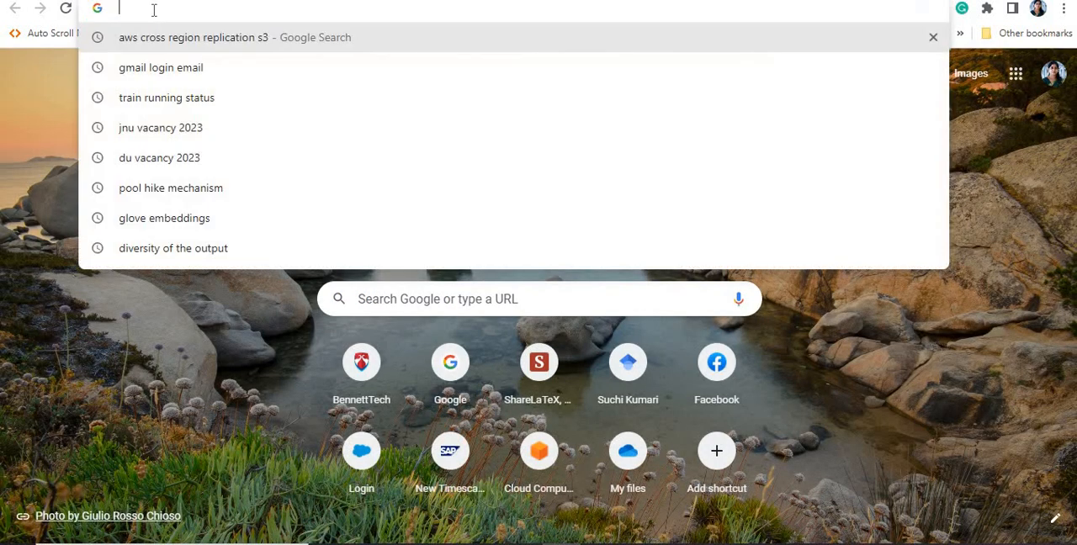
pyautogui.hotkey('ctrl', 'v')
pyautogui.press('Return')
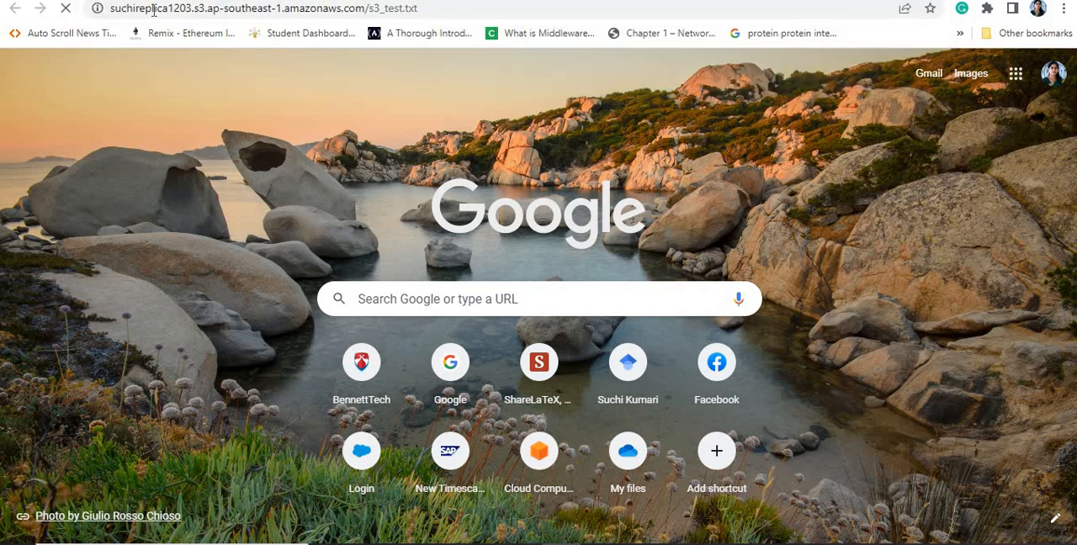
# Step: Reload the replica's s3_test.txt page repeatedly to test public access, and compare the region in its URL with the source object's URL
pyautogui.click(66, 10)
pyautogui.click(65, 10)
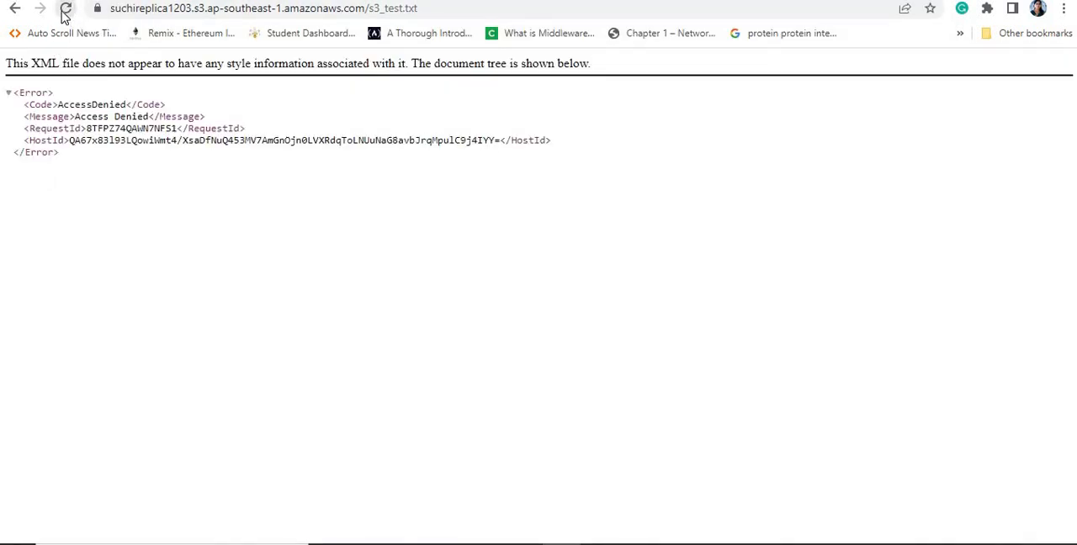
pyautogui.click(65, 10)
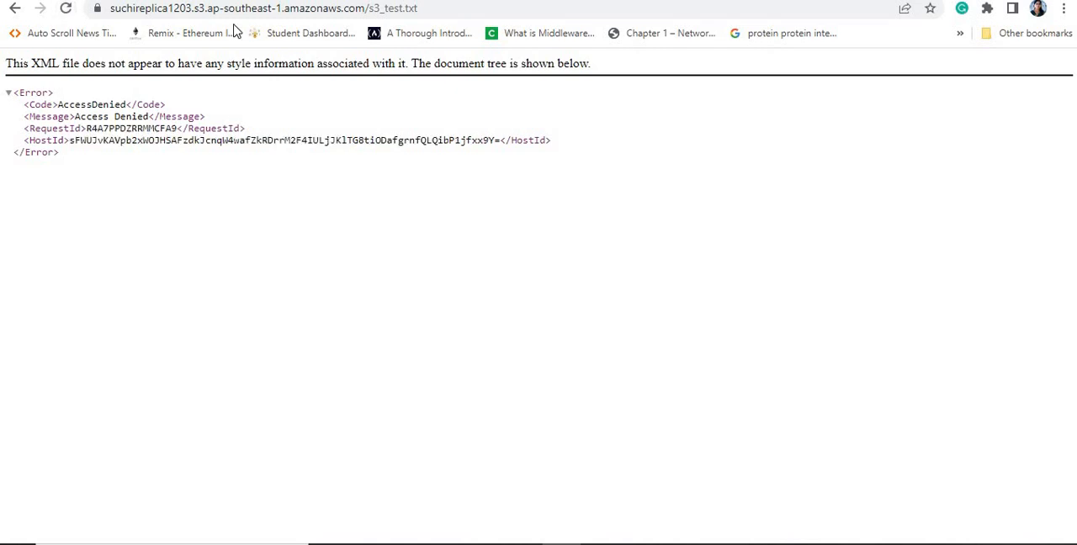
pyautogui.moveTo(208, 10); pyautogui.dragTo(279, 10)
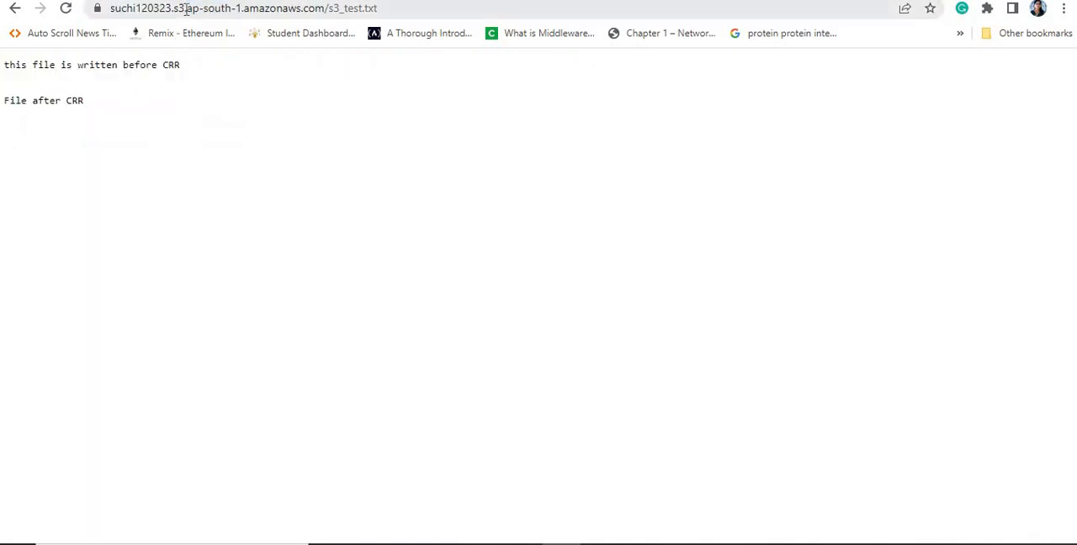
pyautogui.moveTo(185, 9); pyautogui.dragTo(241, 9)
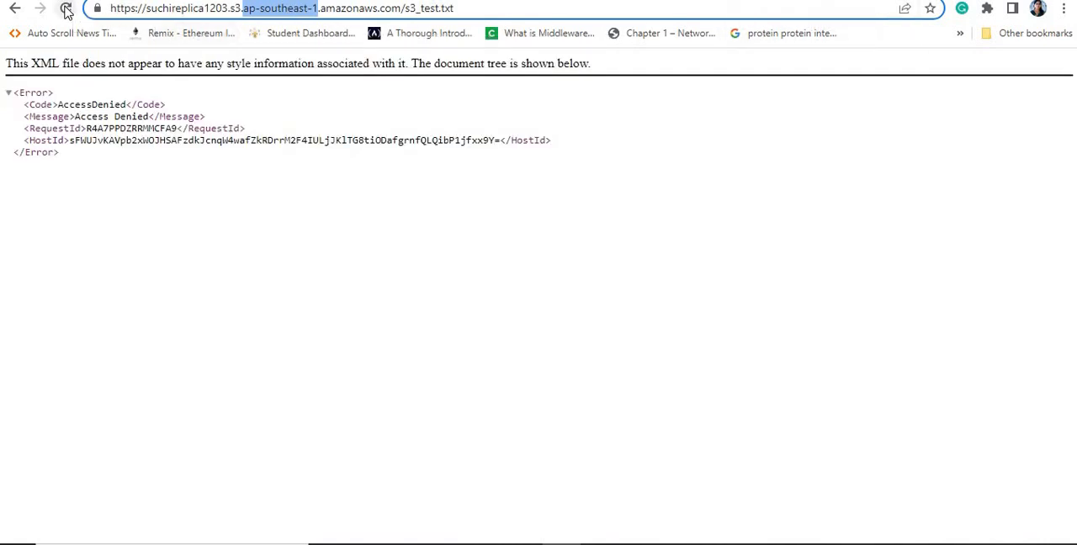
pyautogui.click(65, 8)
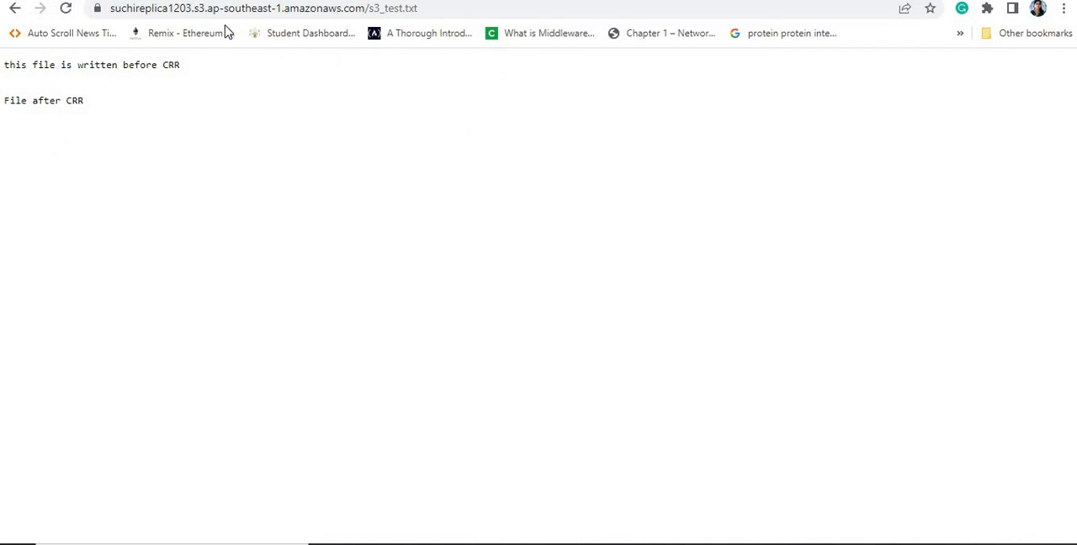
pyautogui.moveTo(207, 10); pyautogui.dragTo(282, 12)
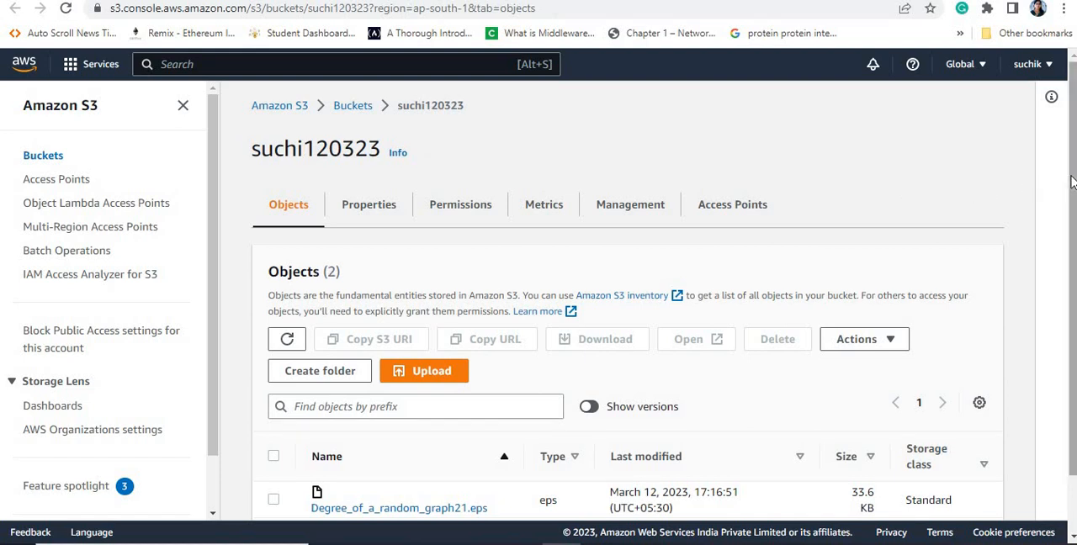
# Step: Delete Degree_of_a_random_graph21.eps from suchi120323, confirming with "delete", and close the deletion status page
pyautogui.scroll(-1, 1072, 183)
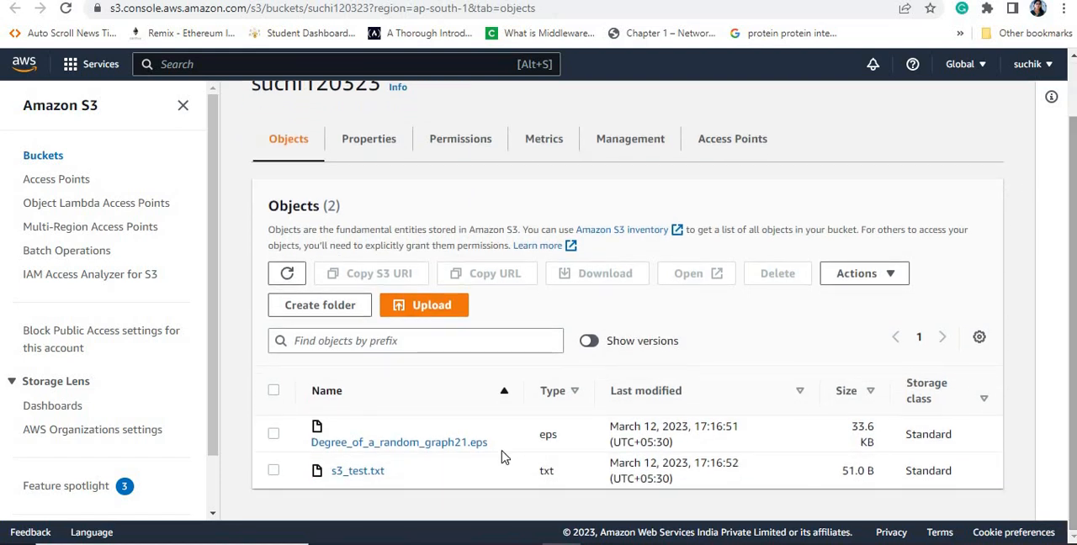
pyautogui.click(273, 435)
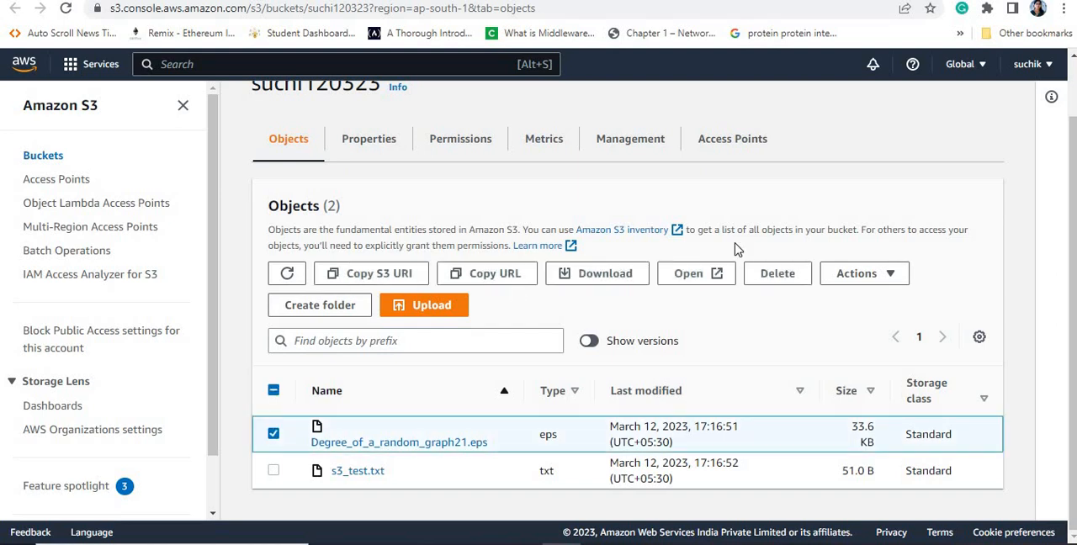
pyautogui.click(766, 285)
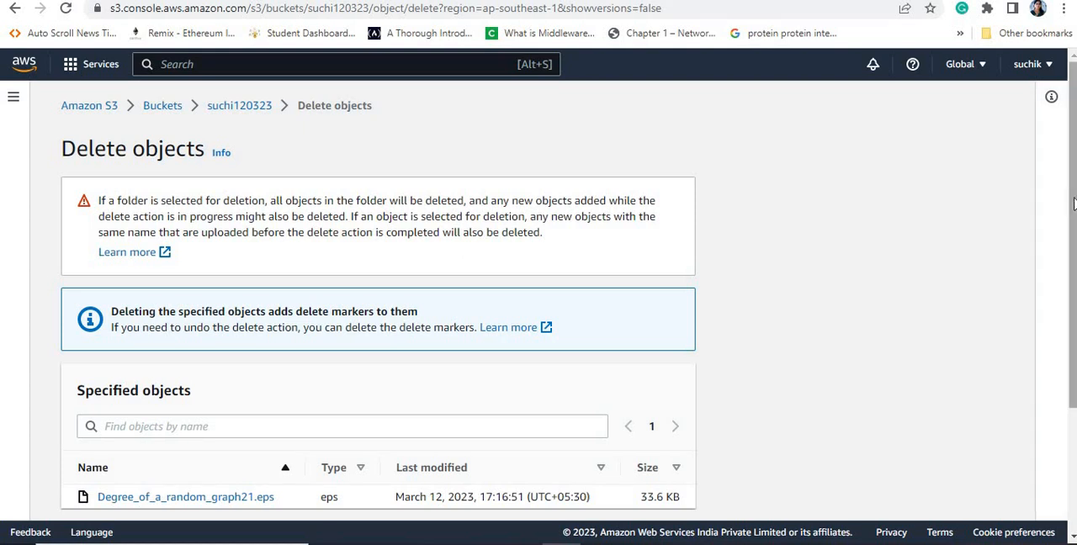
pyautogui.moveTo(1072, 200); pyautogui.dragTo(1072, 322)
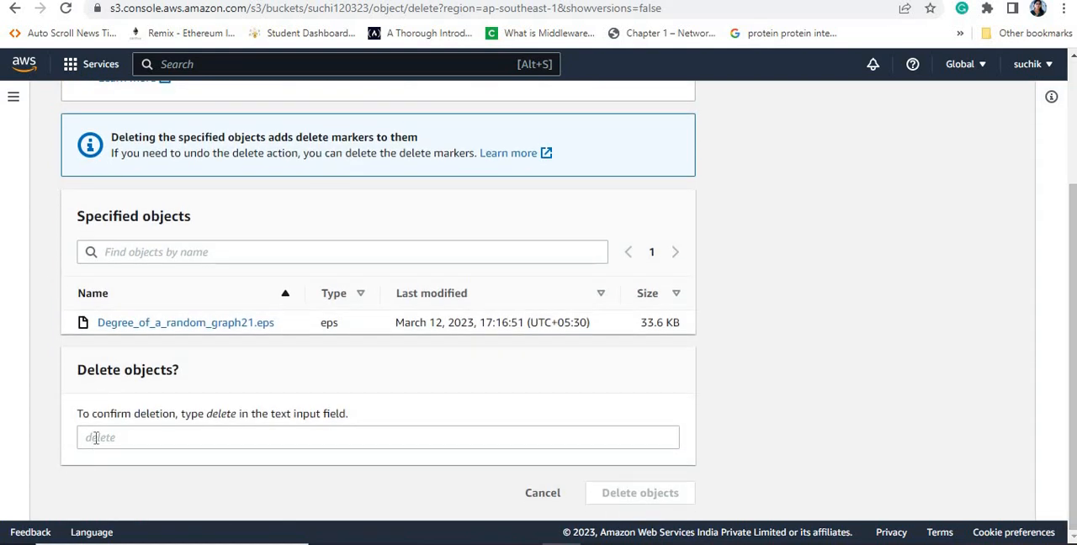
pyautogui.click(96, 438)
pyautogui.write('de')
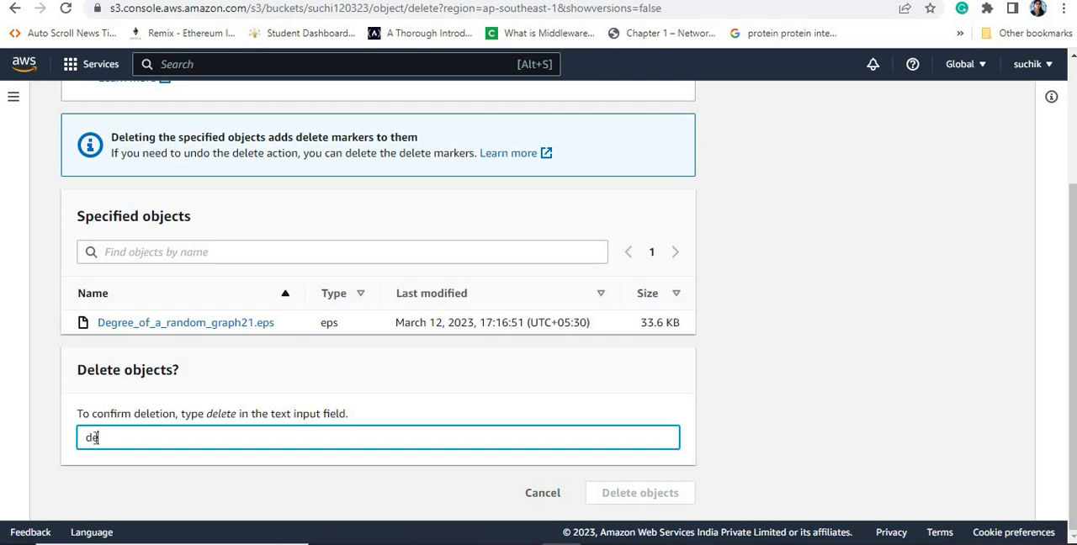
pyautogui.write('lete')
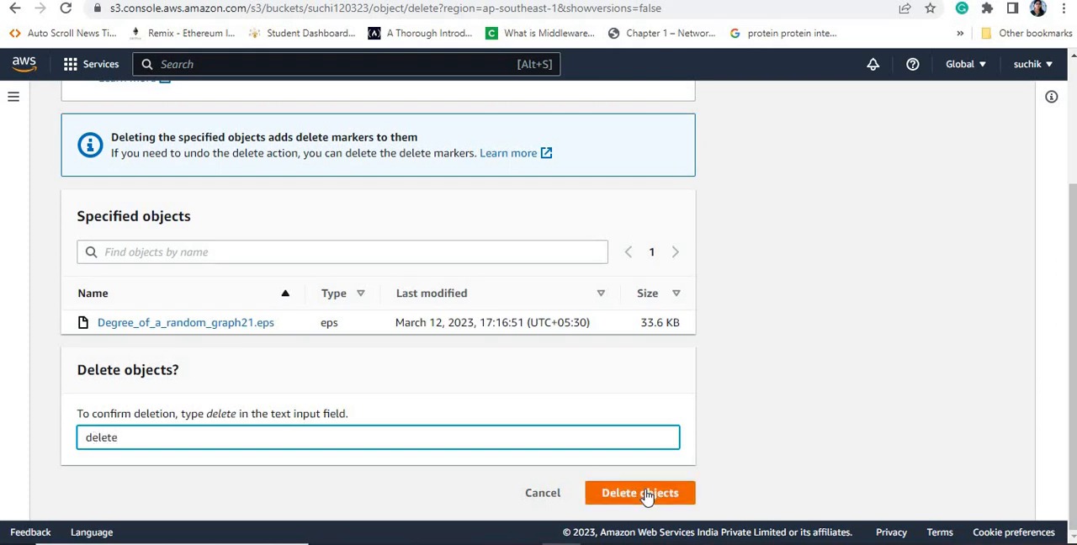
pyautogui.click(648, 495)
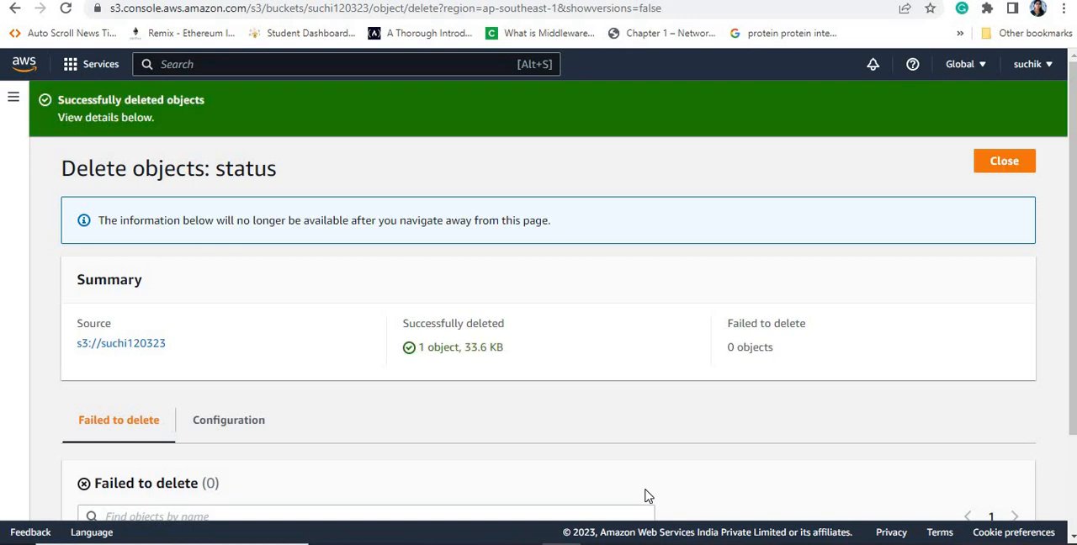
pyautogui.click(1006, 163)
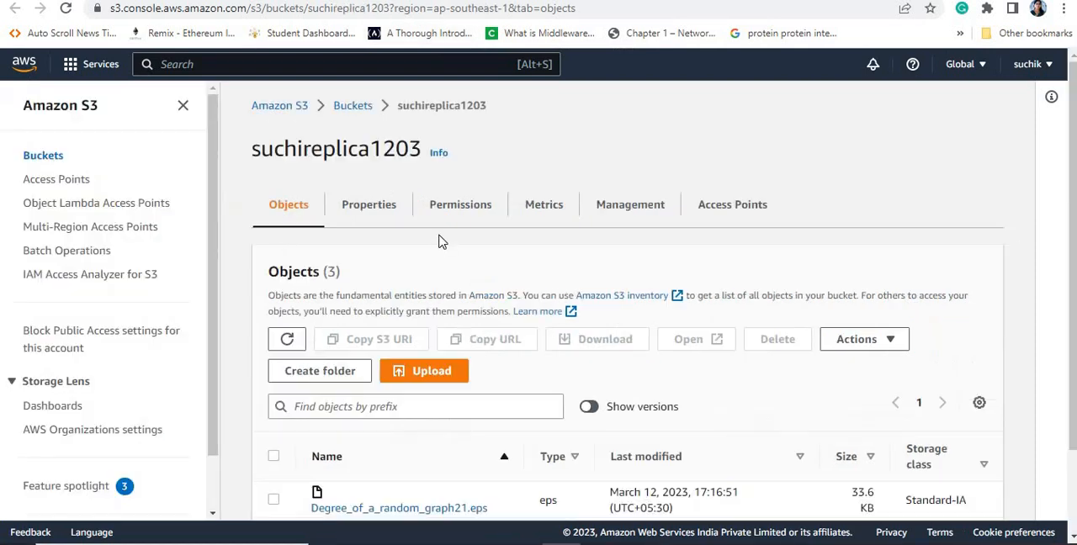
# Step: Refresh the object list of suchireplica1203 several times to check whether the deletion of Degree_of_a_random_graph21.eps was replicated
pyautogui.click(287, 339)
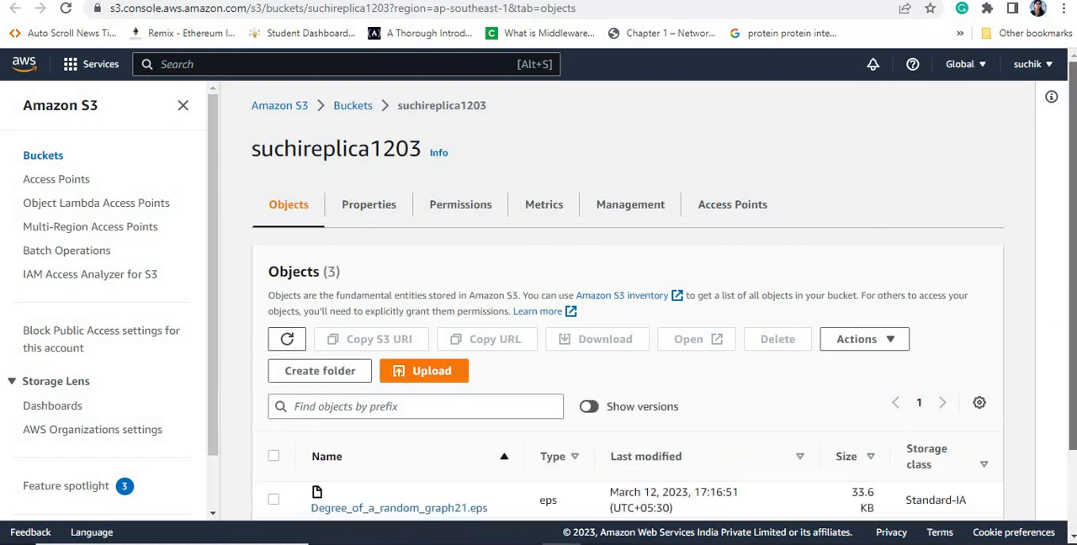
pyautogui.scroll(-2, 351, 421)
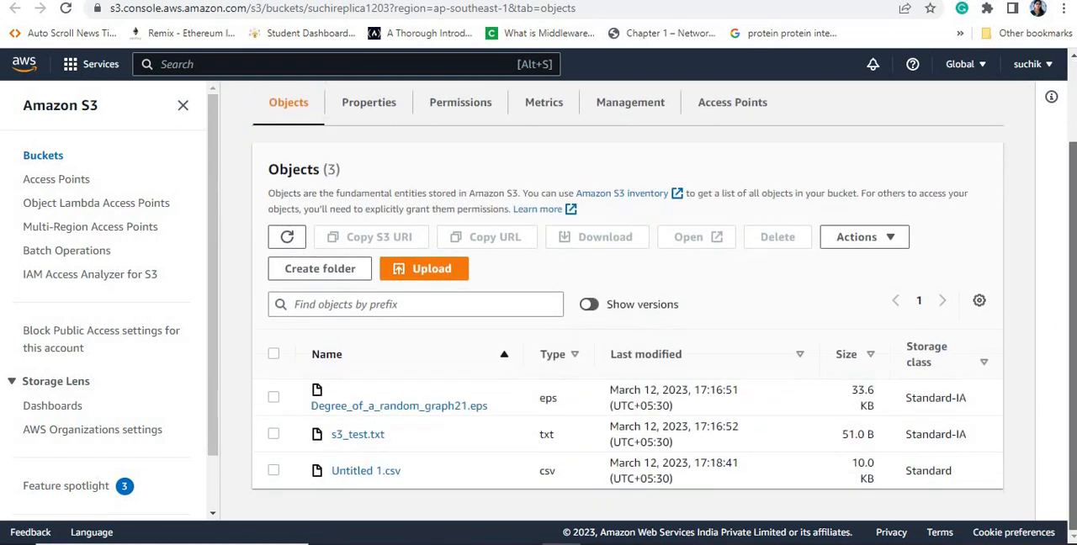
pyautogui.click(287, 238)
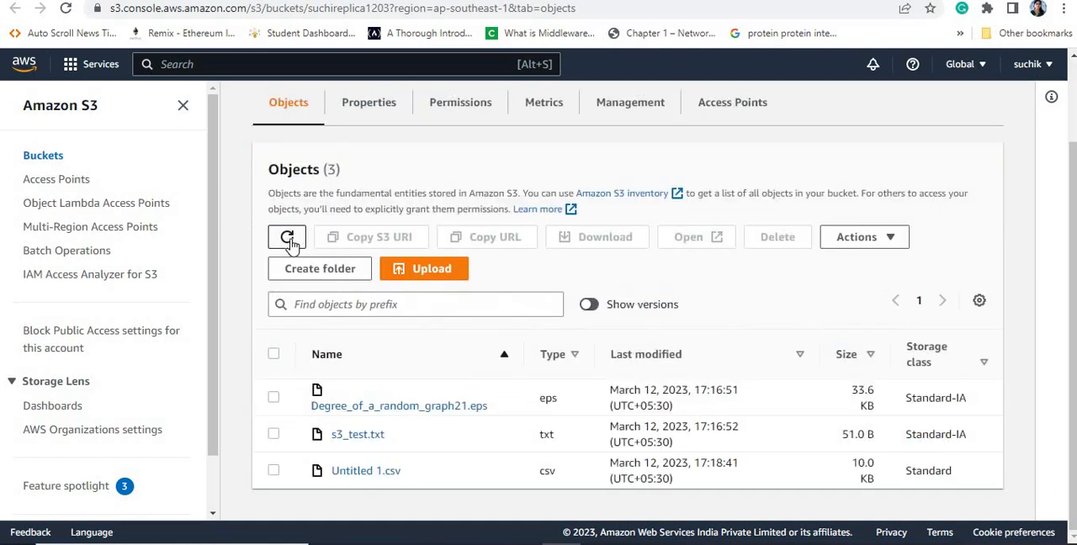
pyautogui.click(287, 239)
pyautogui.click(287, 238)
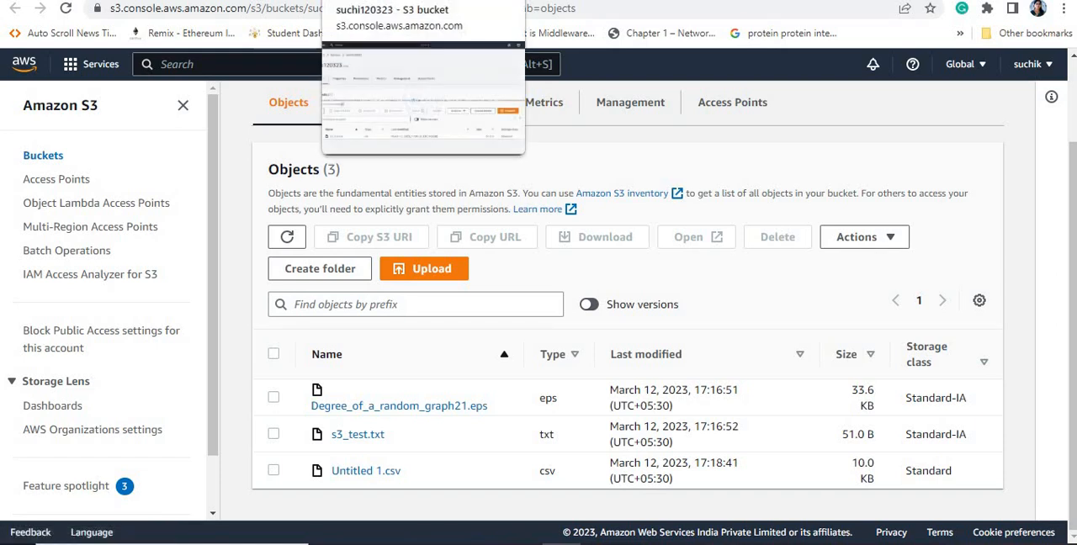
# Step: Empty the bucket suchi120323, confirming with "permanently delete", and open the bucket to check its objects
pyautogui.click(378, 1)
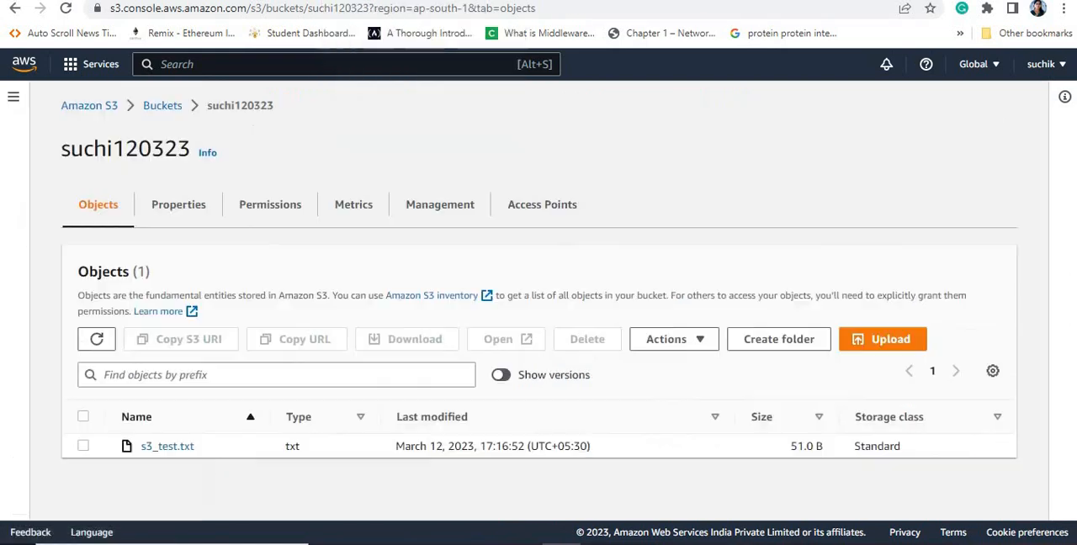
pyautogui.click(164, 110)
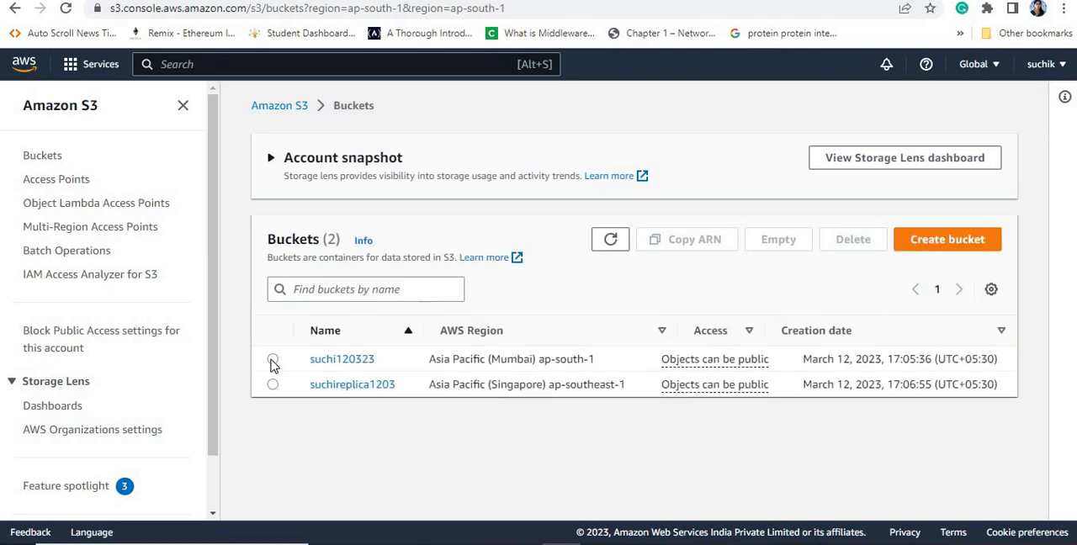
pyautogui.click(272, 361)
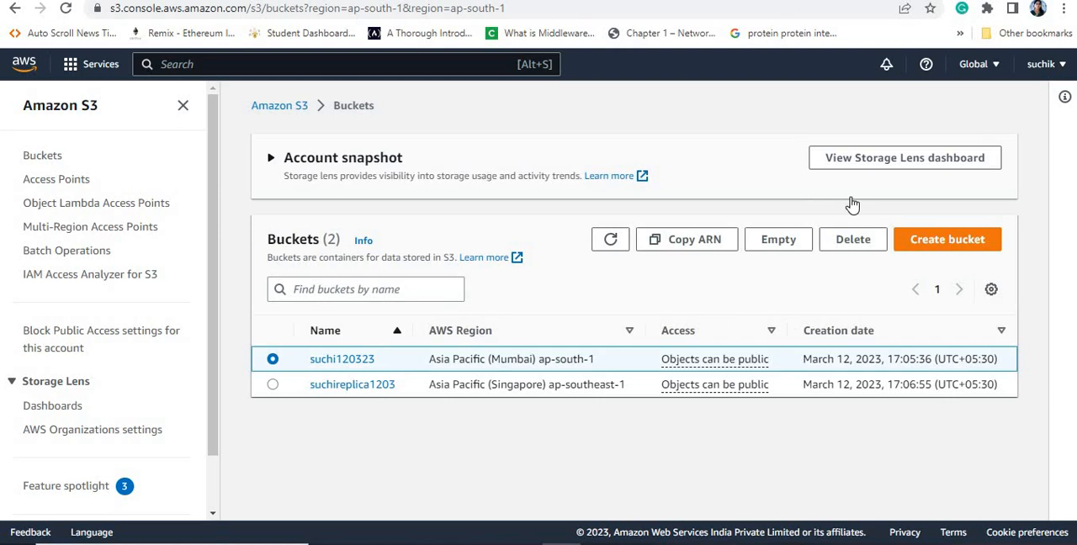
pyautogui.click(778, 240)
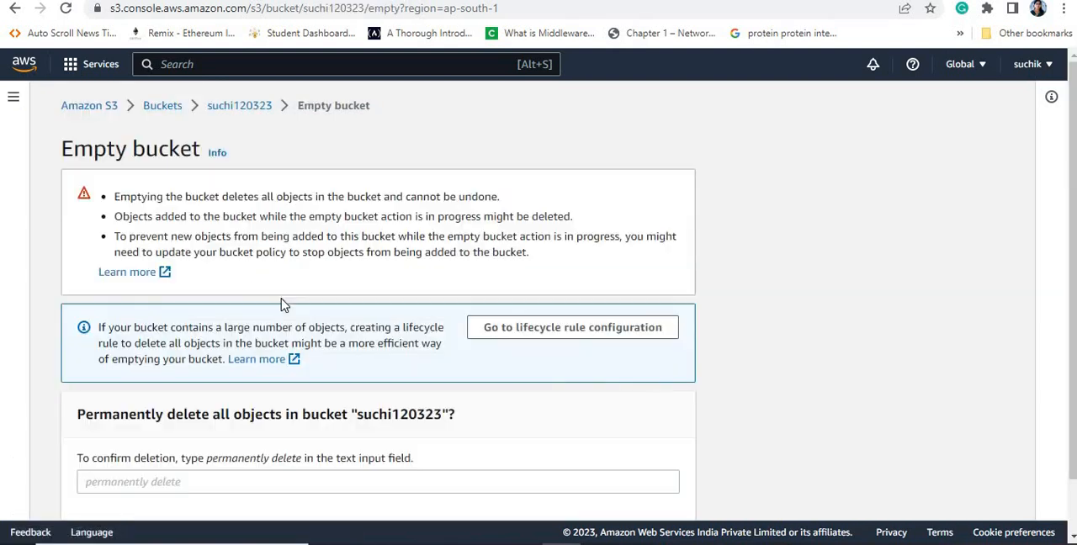
pyautogui.moveTo(206, 460); pyautogui.dragTo(303, 468)
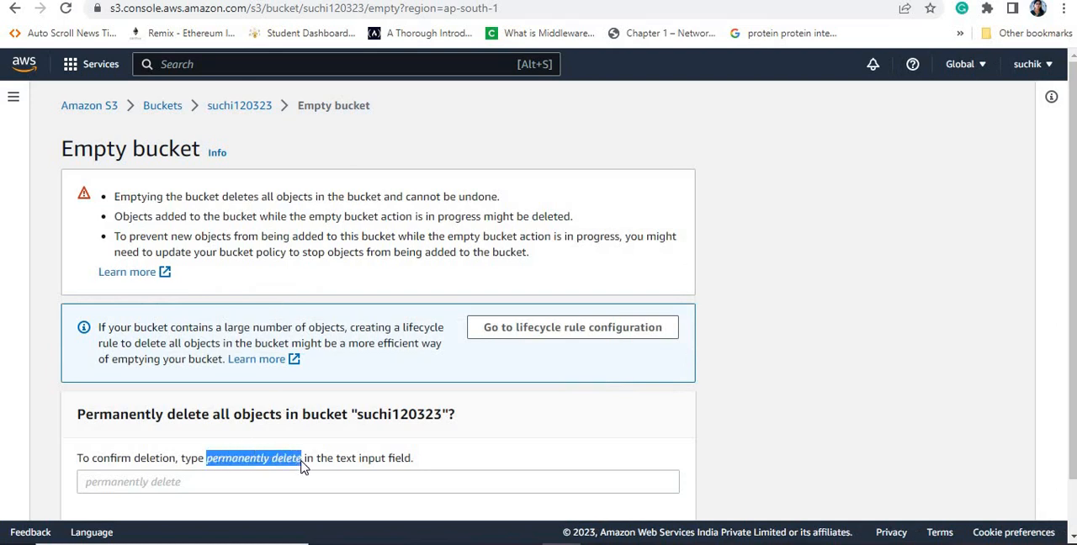
pyautogui.click(216, 481)
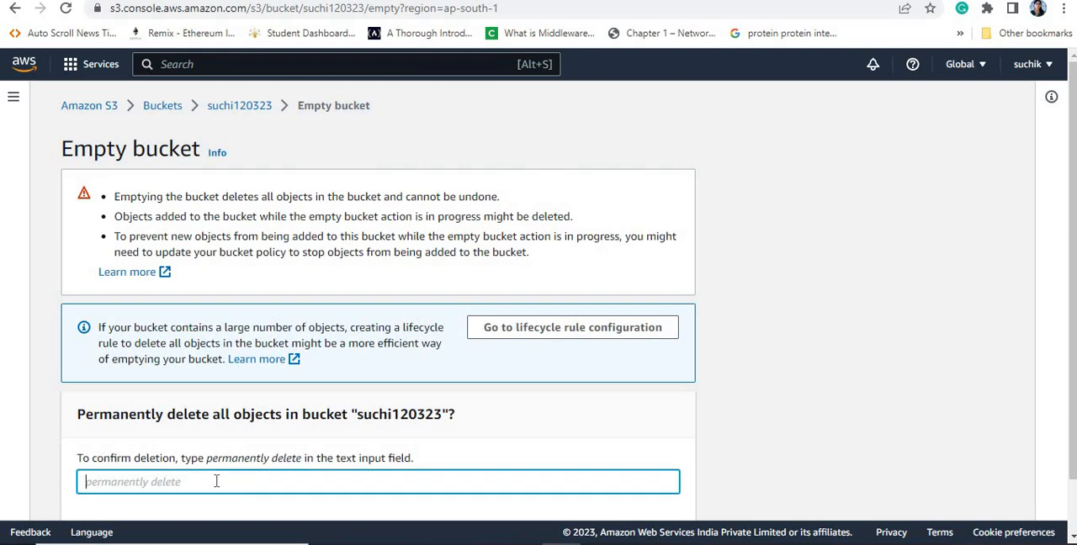
pyautogui.write('permanently delete')
pyautogui.scroll(-1, 682, 446)
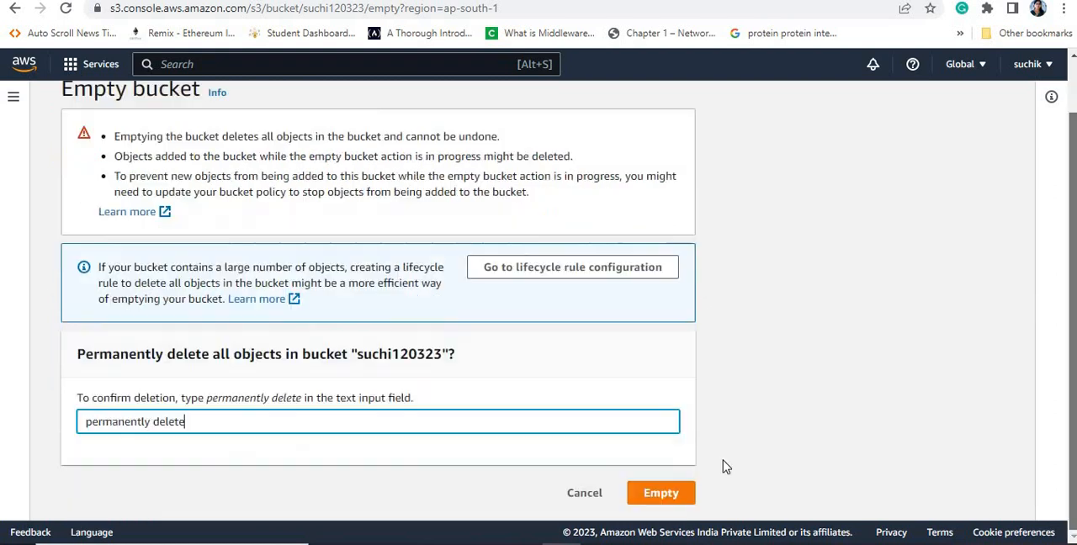
pyautogui.click(663, 498)
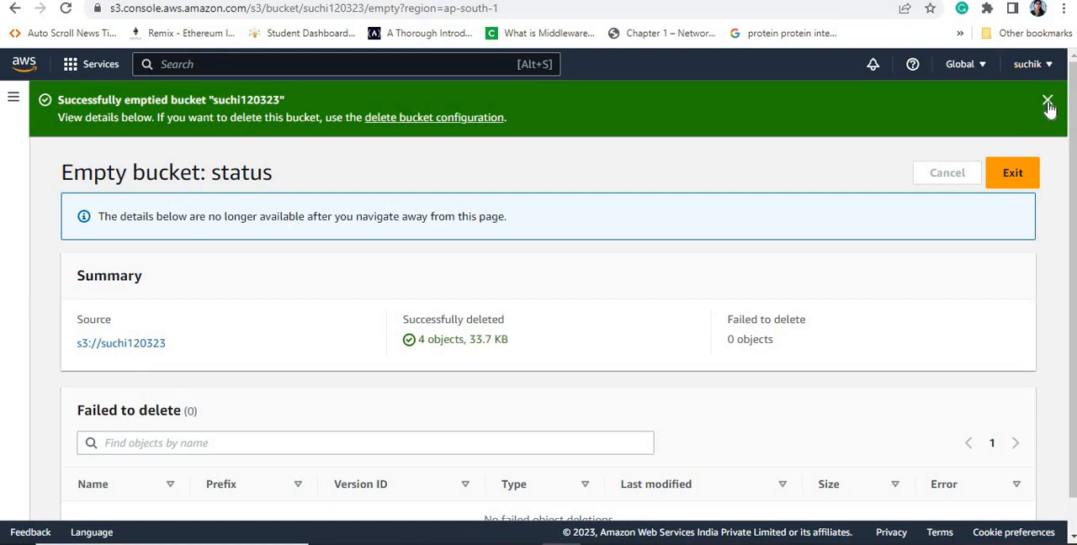
pyautogui.click(120, 344)
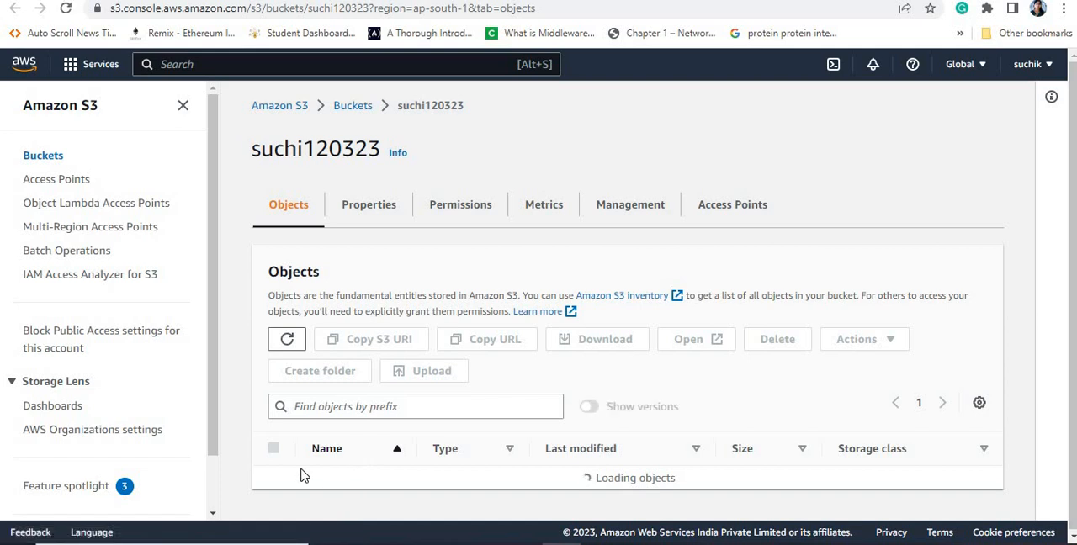
# Step: Delete the bucket suchi120323, entering its name as confirmation
pyautogui.click(350, 116)
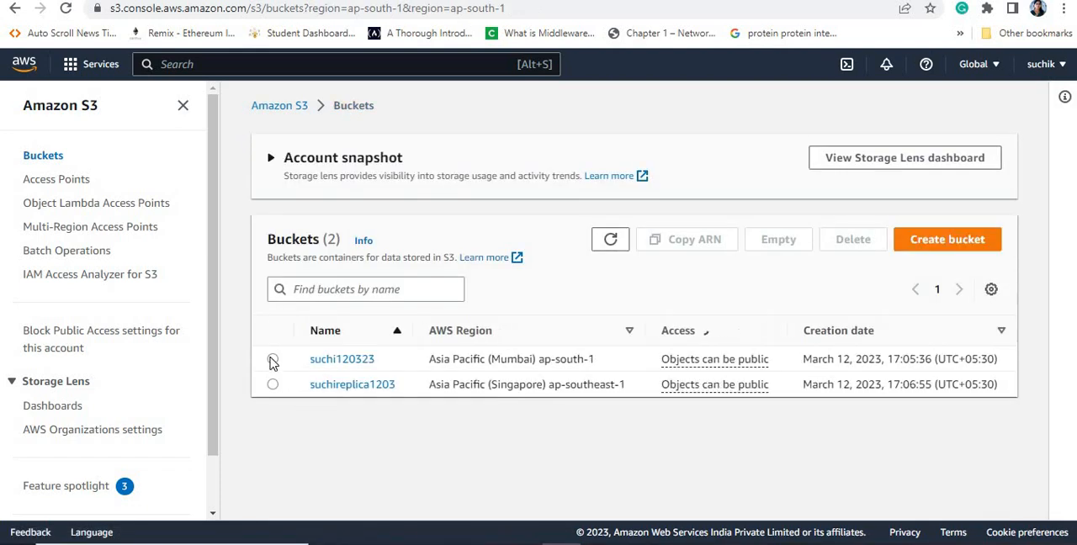
pyautogui.click(272, 359)
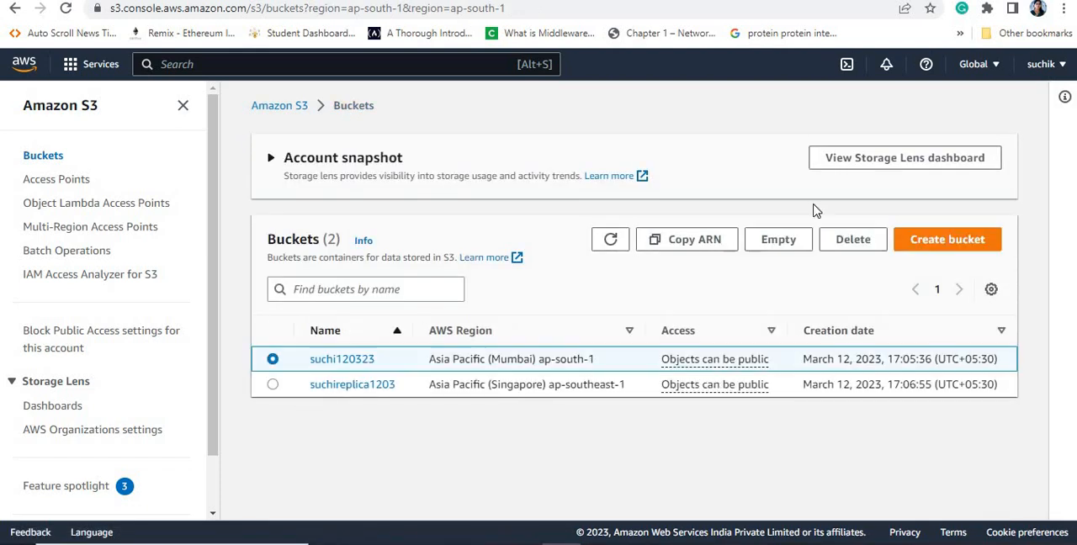
pyautogui.click(848, 246)
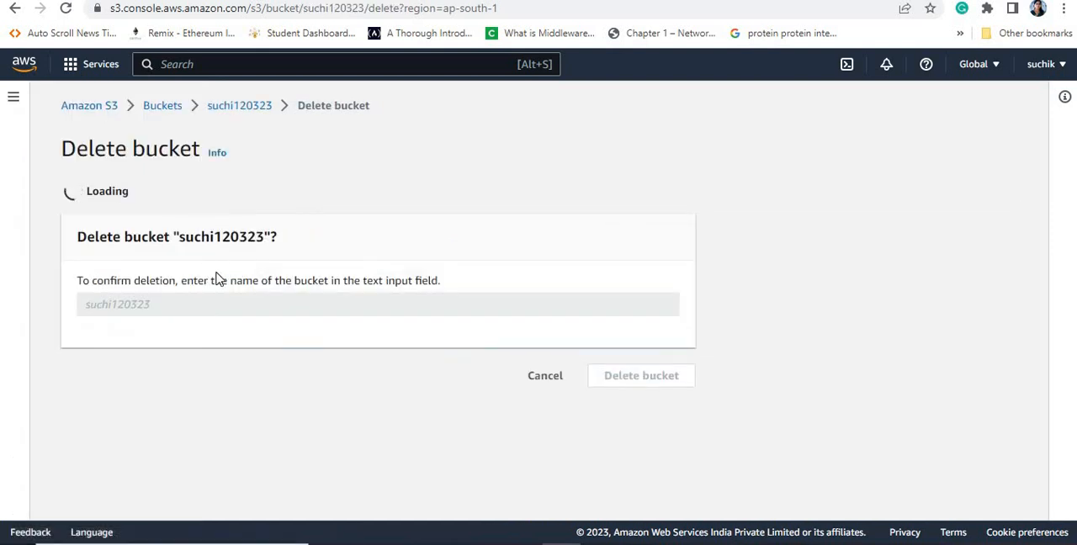
pyautogui.moveTo(179, 302); pyautogui.dragTo(269, 303)
pyautogui.hotkey('ctrl', 'c')
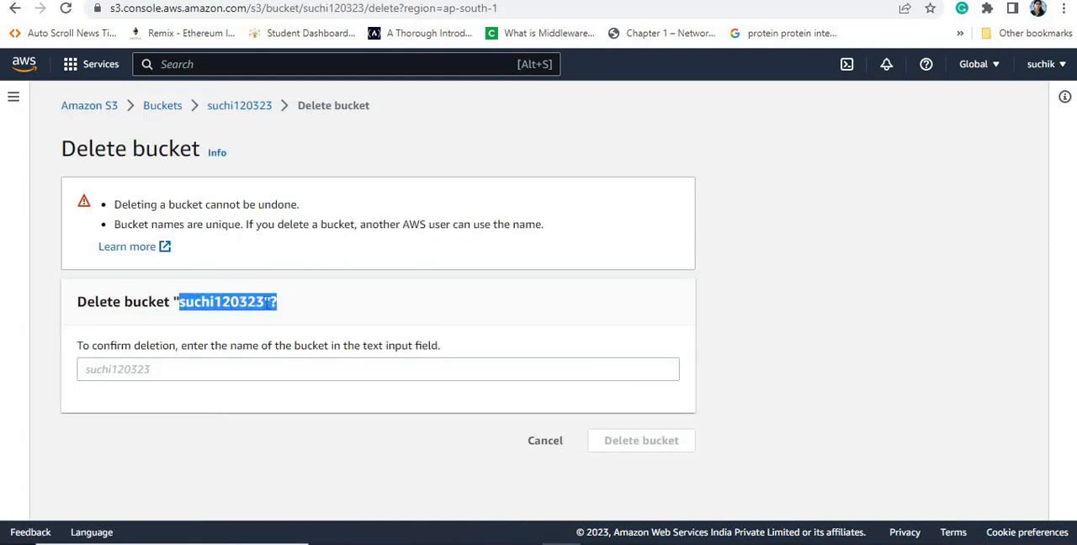
pyautogui.click(164, 369)
pyautogui.hotkey('ctrl', 'v')
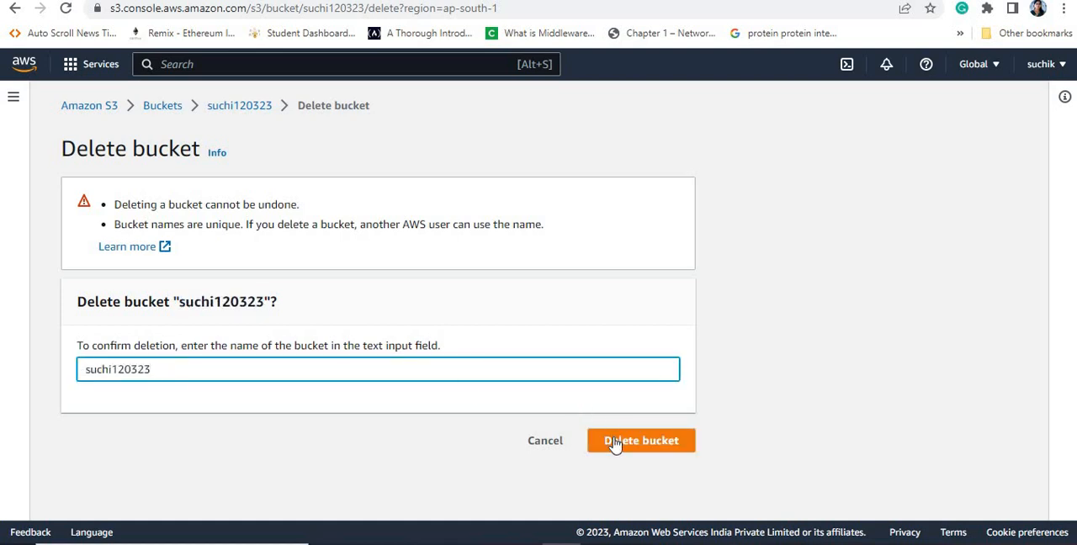
pyautogui.click(615, 438)
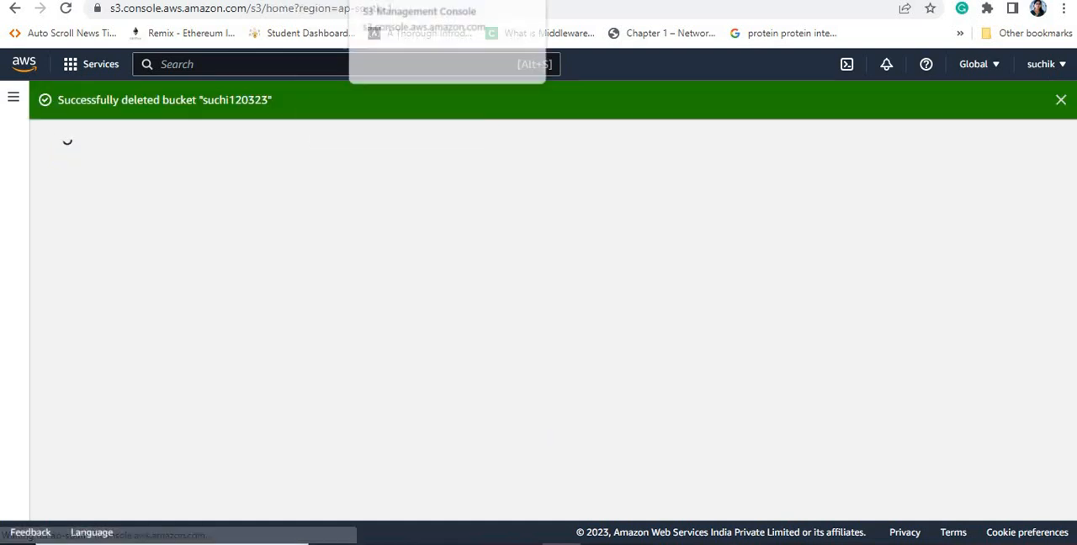
# Step: Refresh the object list of suchireplica1203, try to delete the bucket while it still holds objects, and reopen it
pyautogui.click(523, 0)
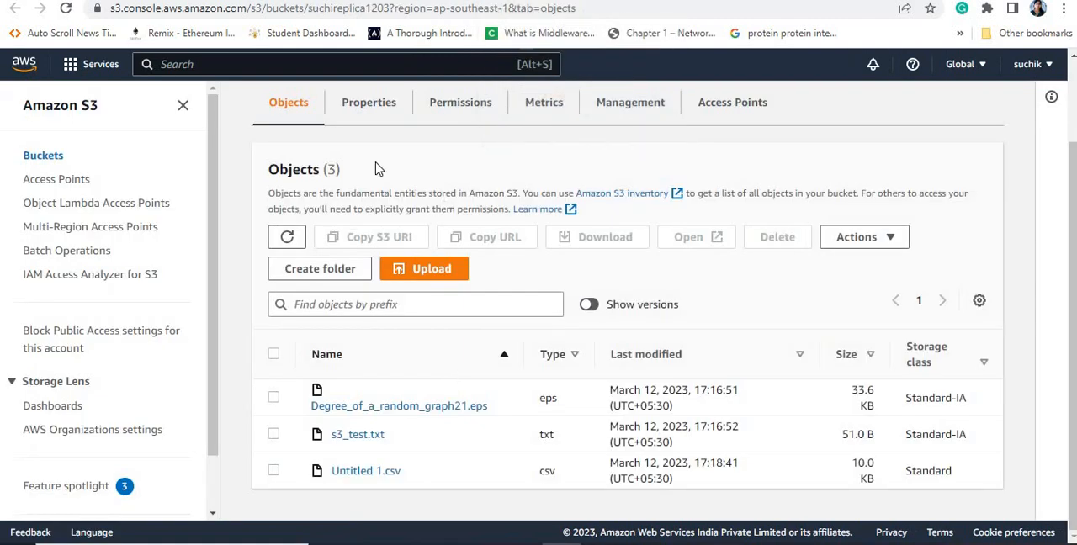
pyautogui.click(286, 236)
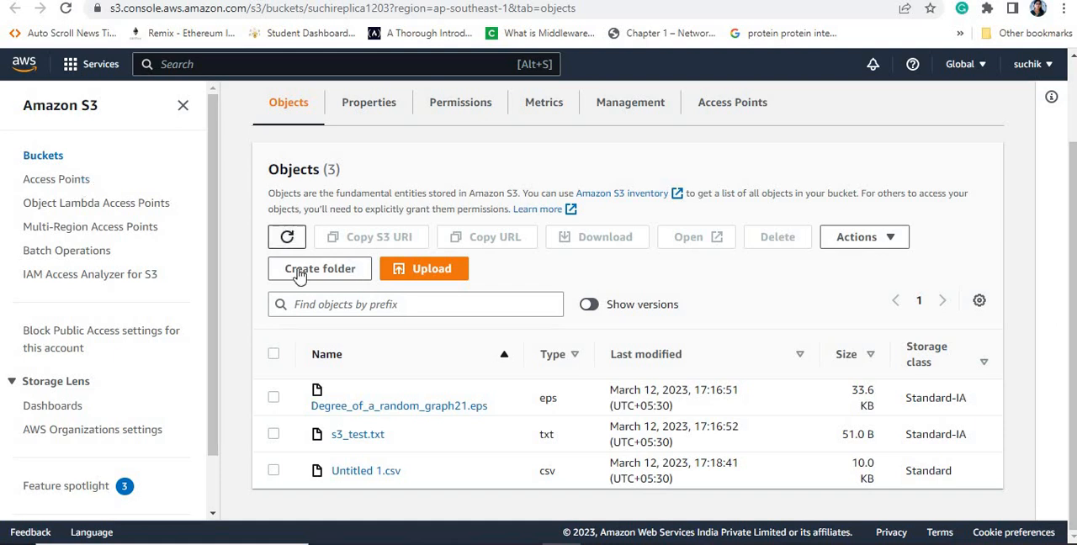
pyautogui.click(48, 163)
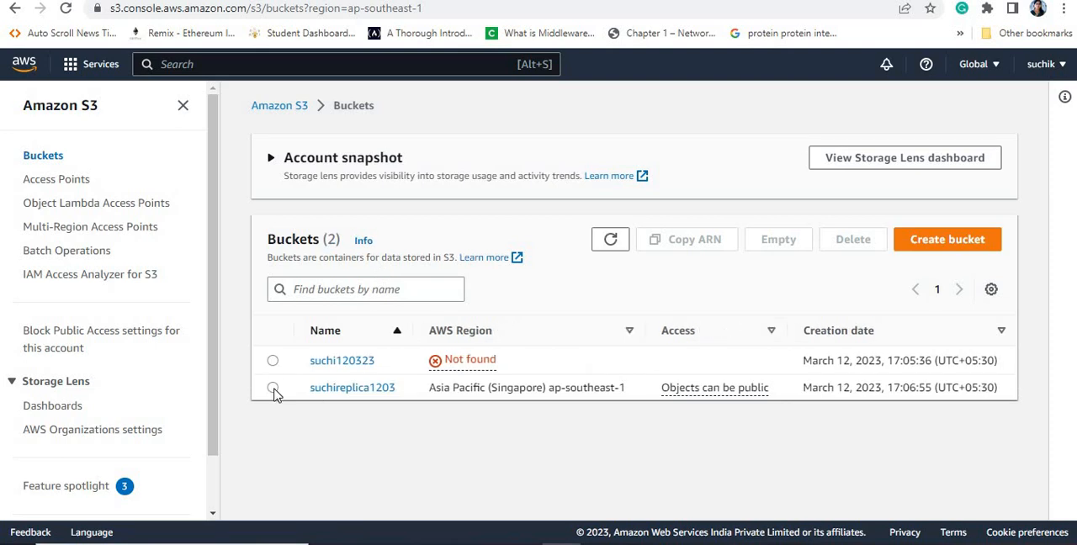
pyautogui.click(273, 388)
pyautogui.click(854, 239)
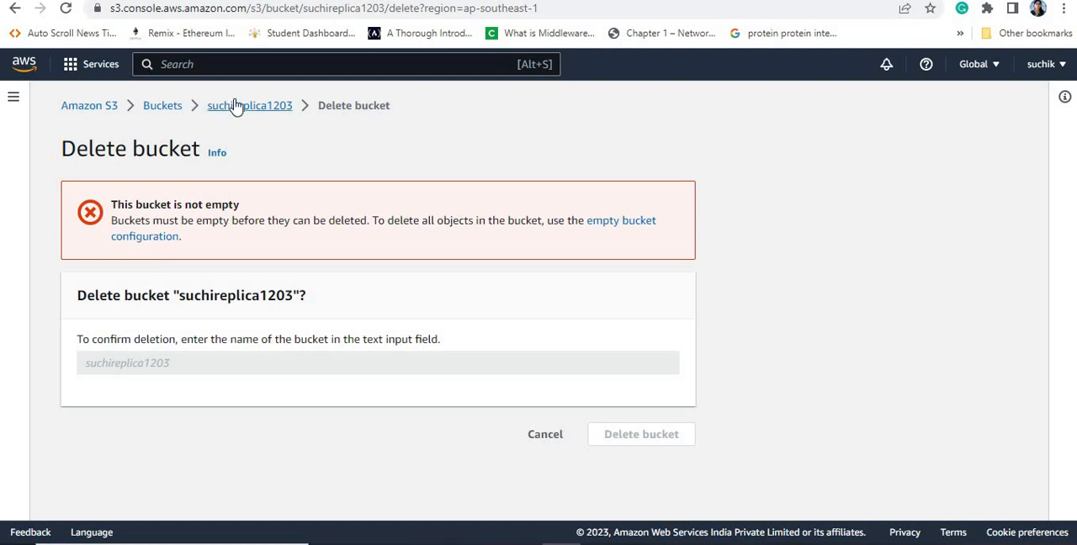
pyautogui.click(236, 105)
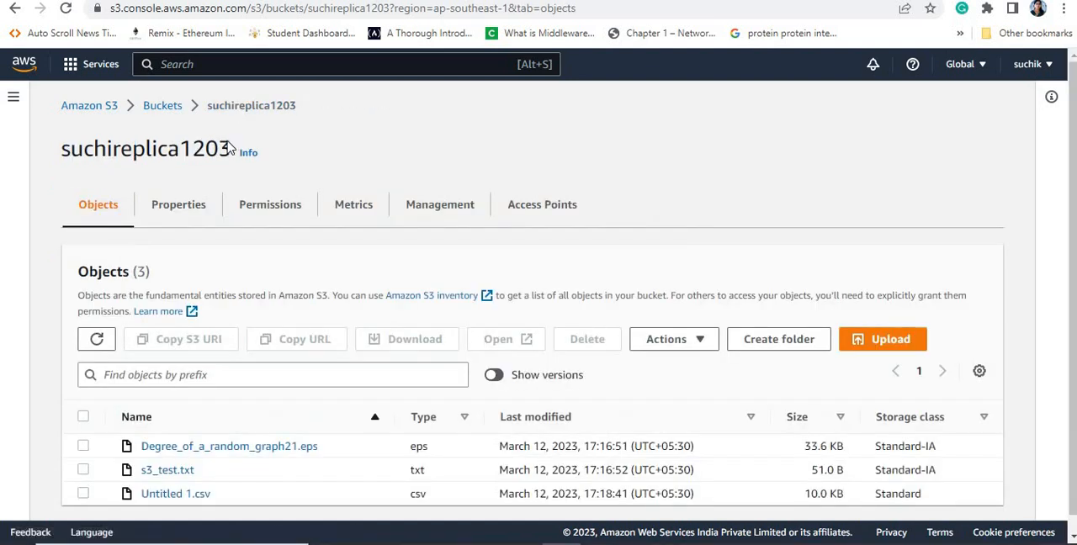
# Step: Select suchireplica1203 in the bucket list and open its Empty bucket page
pyautogui.click(162, 107)
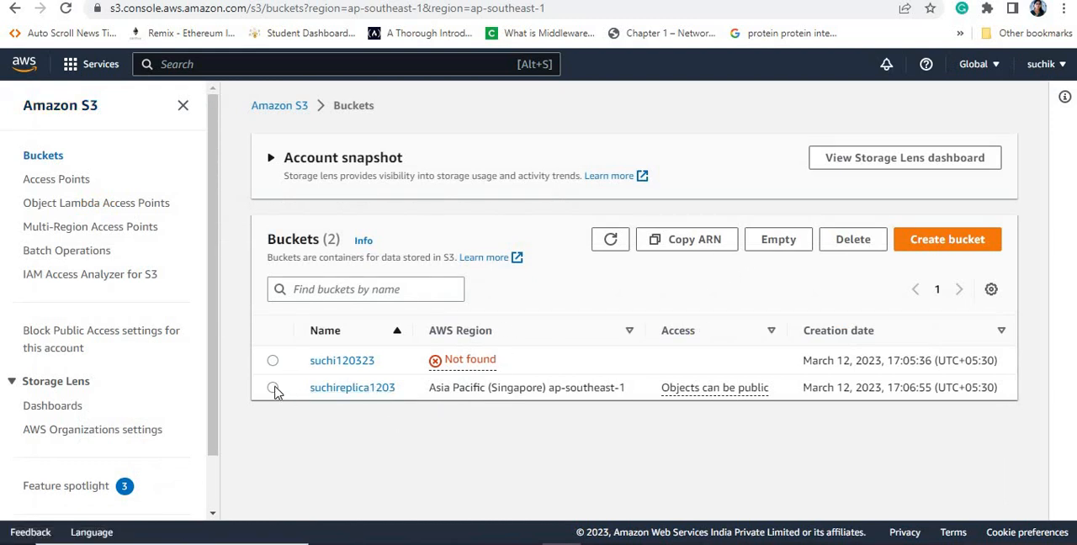
pyautogui.click(337, 378)
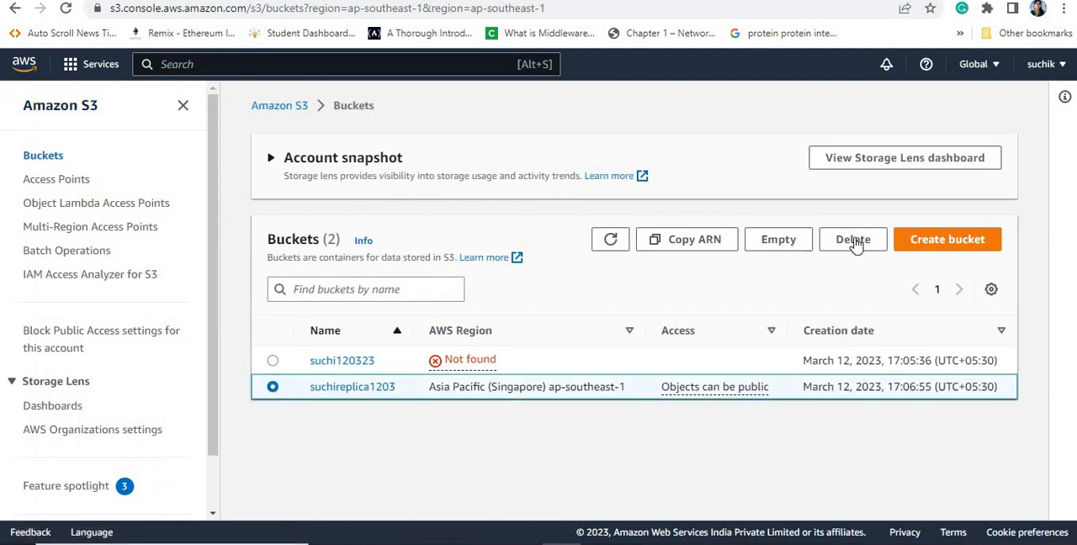
pyautogui.click(778, 240)
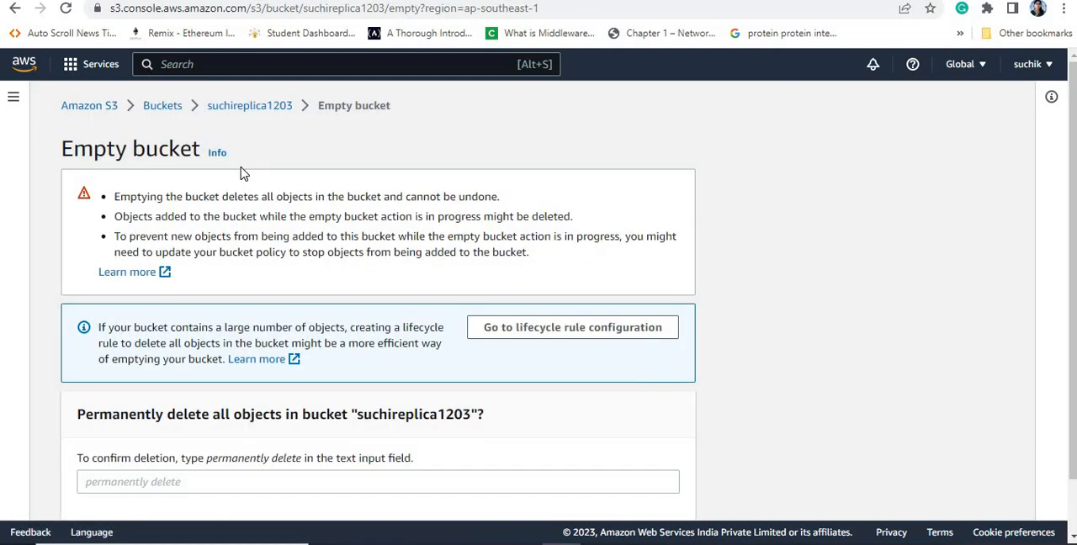
pyautogui.doubleClick(471, 415)
pyautogui.hotkey('ctrl', 'c')
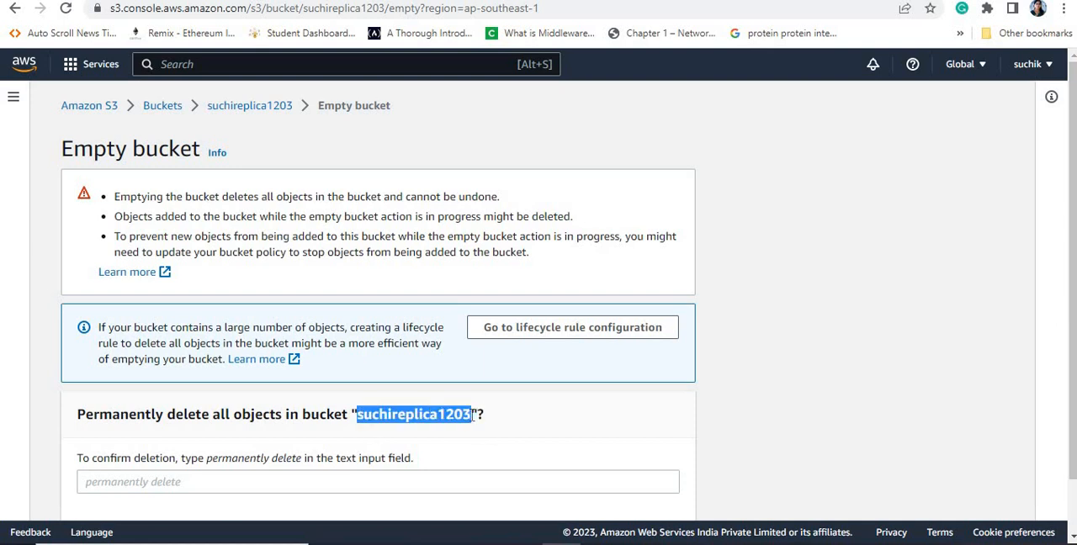
pyautogui.click(185, 484)
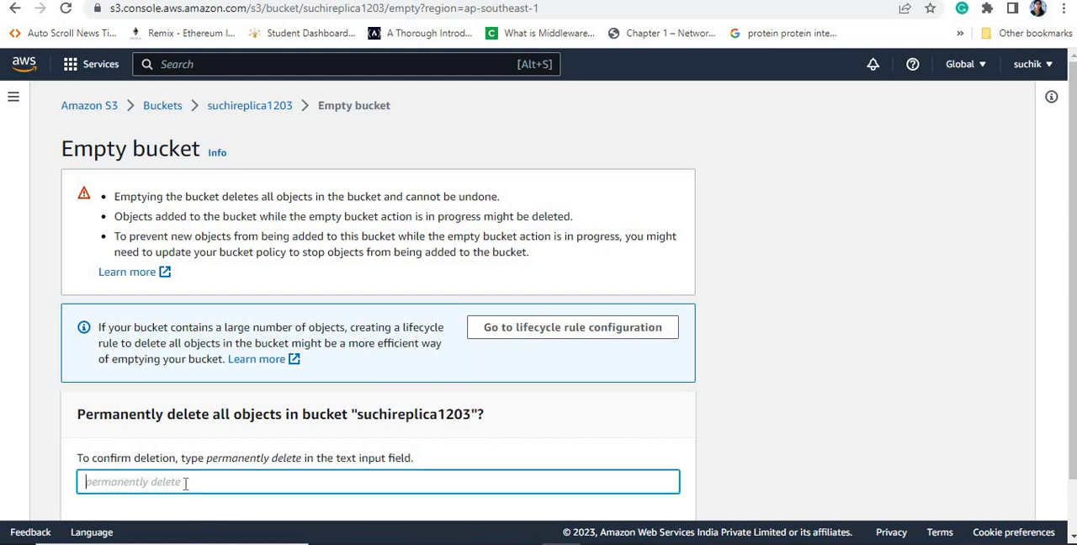
pyautogui.hotkey('ctrl', 'v')
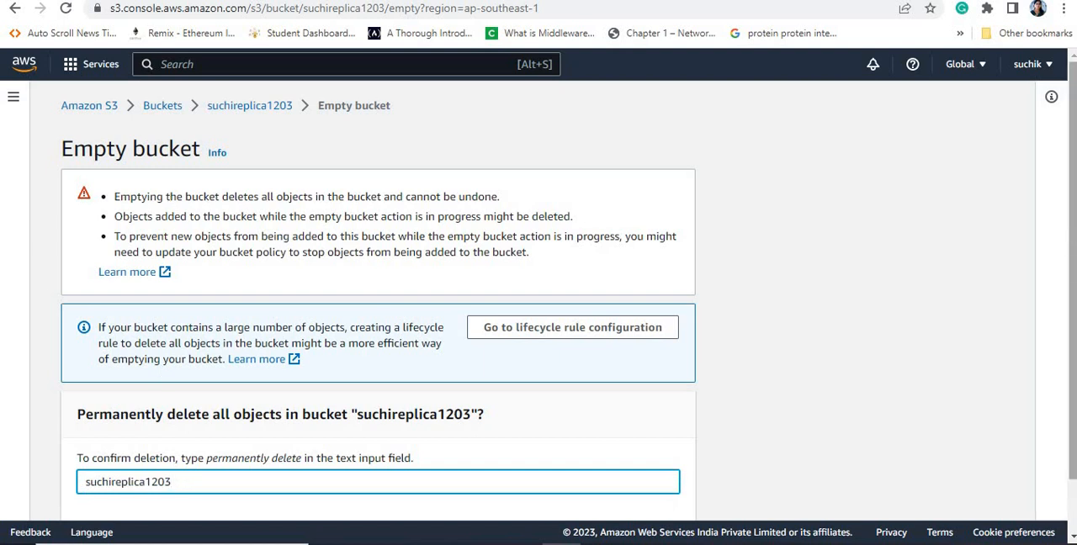
pyautogui.scroll(-2, 644, 404)
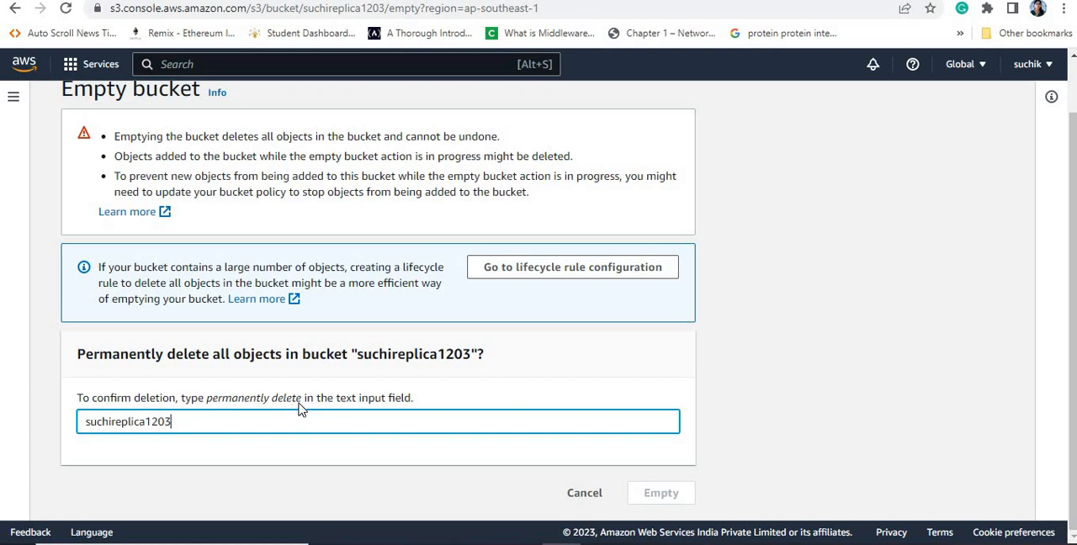
# Step: Empty suchireplica1203 with "permanently delete" as the confirmation text, and open the bucket to check its objects
pyautogui.moveTo(281, 401); pyautogui.dragTo(209, 403)
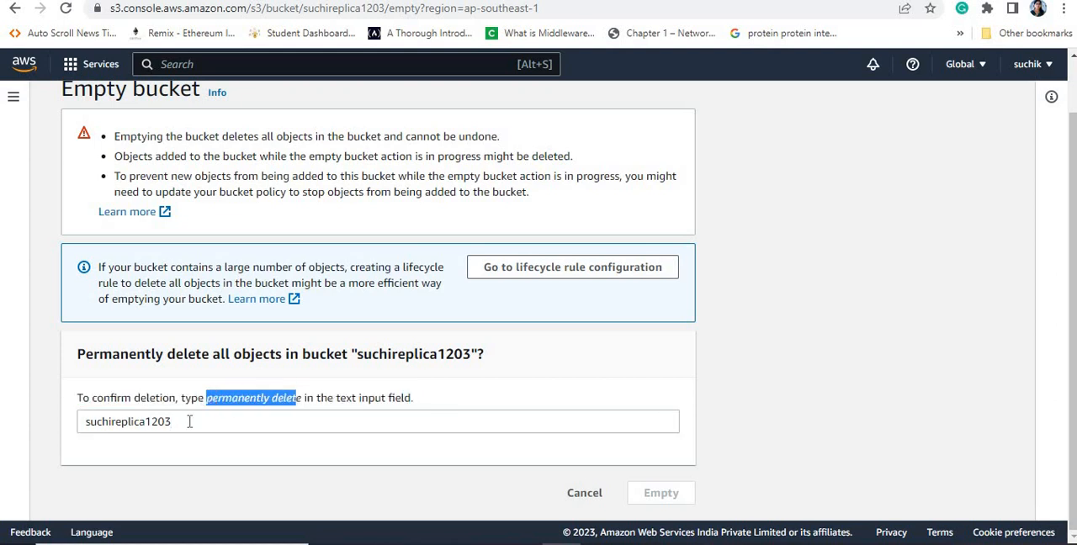
pyautogui.click(185, 422)
pyautogui.press('BackSpace')
pyautogui.press('BackSpace')
pyautogui.press('BackSpace')
pyautogui.press('BackSpace')
pyautogui.press('BackSpace')
pyautogui.press('BackSpace')
pyautogui.press('BackSpace')
pyautogui.press('BackSpace')
pyautogui.press('BackSpace')
pyautogui.press('BackSpace')
pyautogui.press('BackSpace')
pyautogui.press('BackSpace')
pyautogui.press('BackSpace')
pyautogui.press('BackSpace')
pyautogui.press('BackSpace')
pyautogui.write('permanently delet')
pyautogui.write('e')
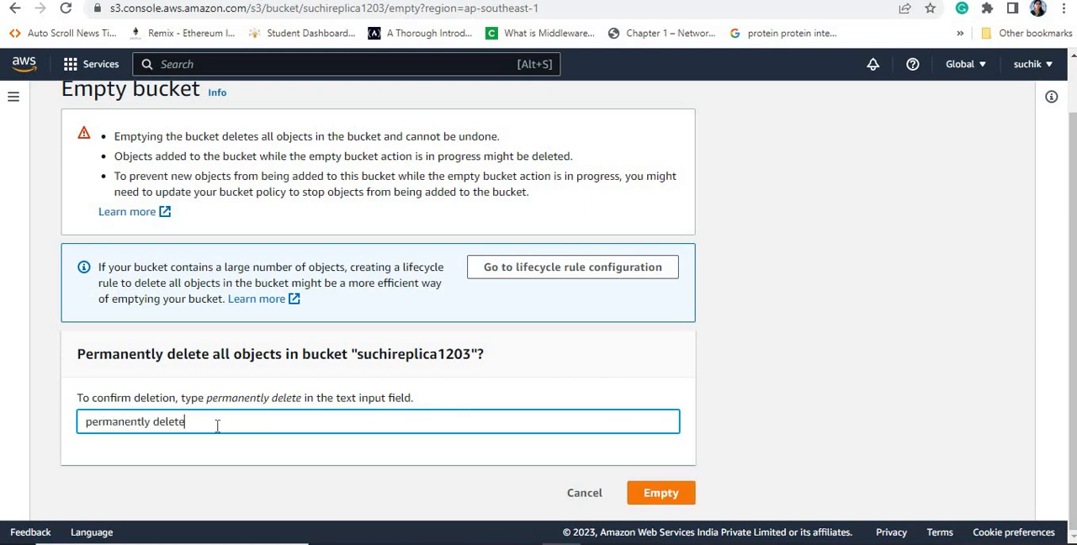
pyautogui.click(659, 492)
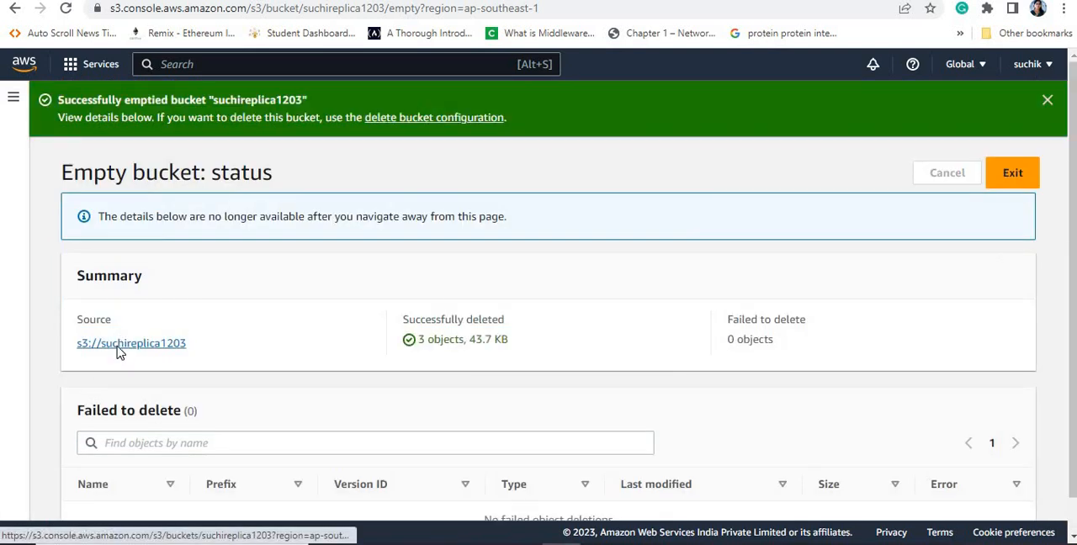
pyautogui.click(118, 350)
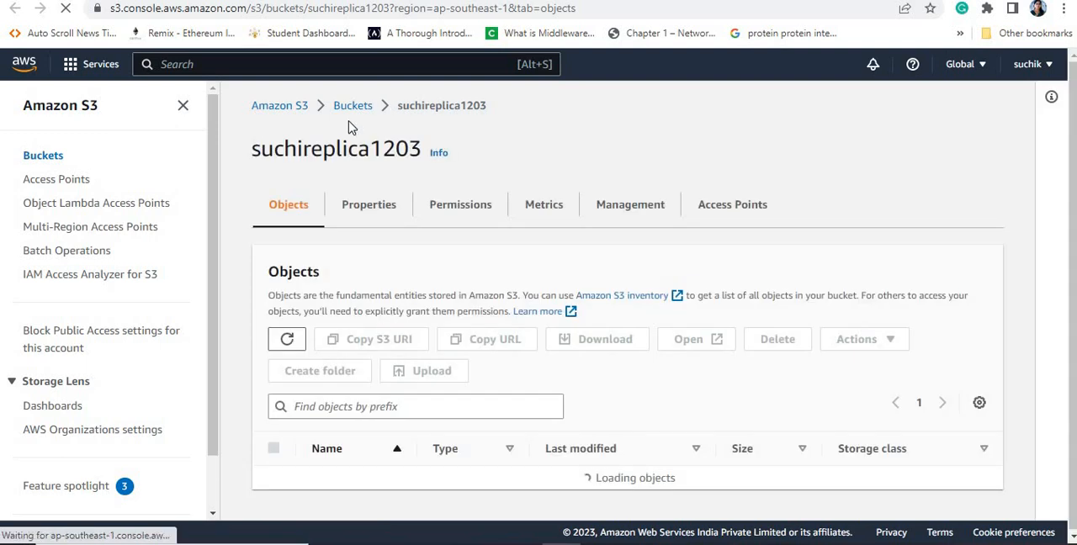
# Step: Delete the bucket suchireplica1203, entering its name as confirmation, and return to the bucket list
pyautogui.click(350, 112)
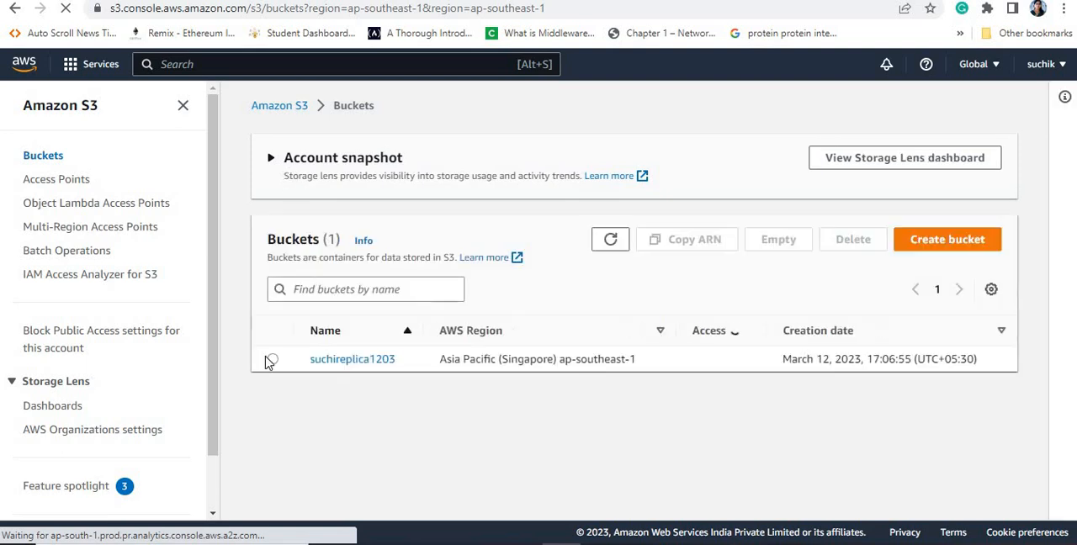
pyautogui.click(272, 360)
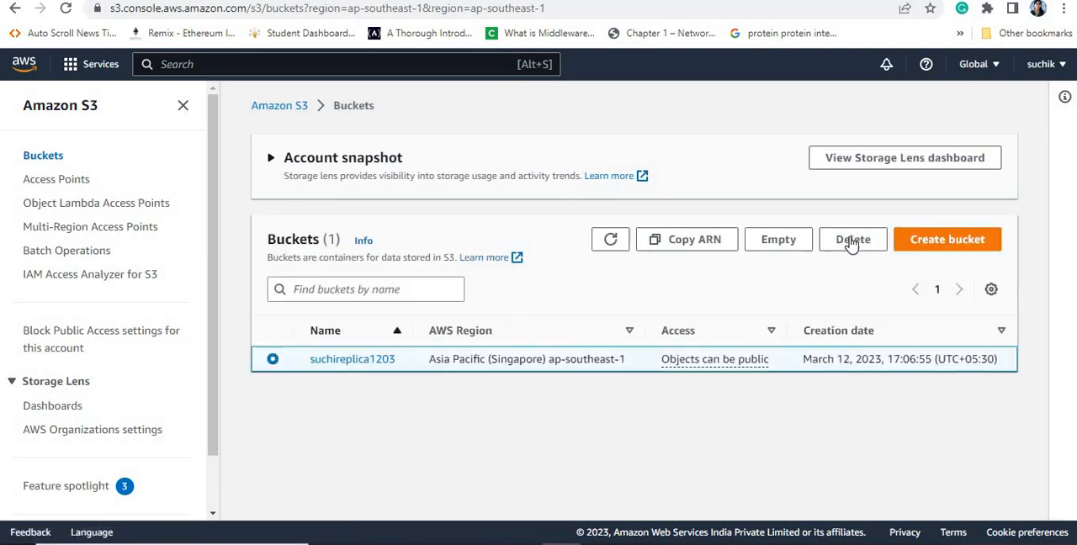
pyautogui.click(852, 241)
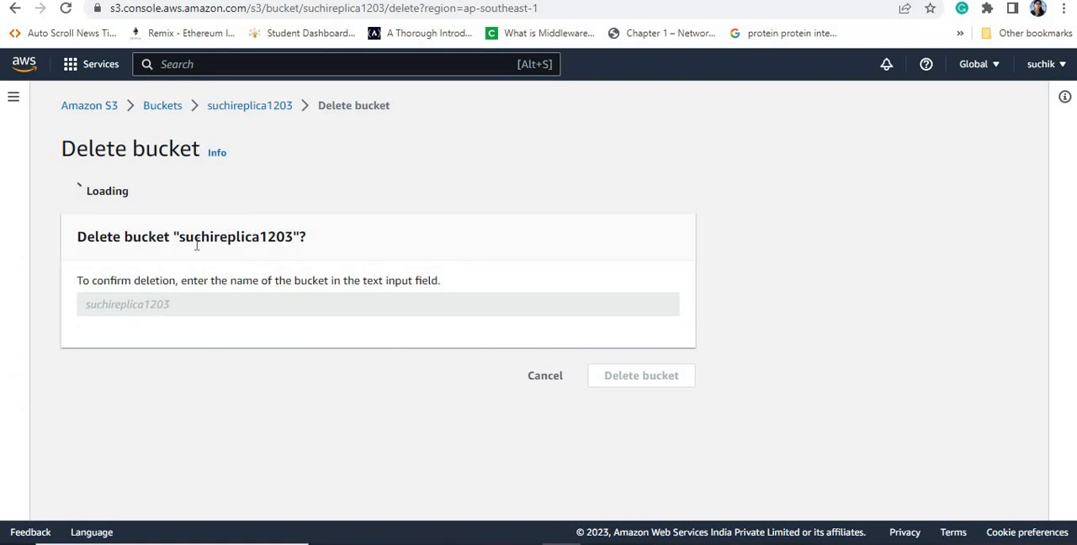
pyautogui.moveTo(178, 238); pyautogui.dragTo(292, 240)
pyautogui.hotkey('ctrl', 'c')
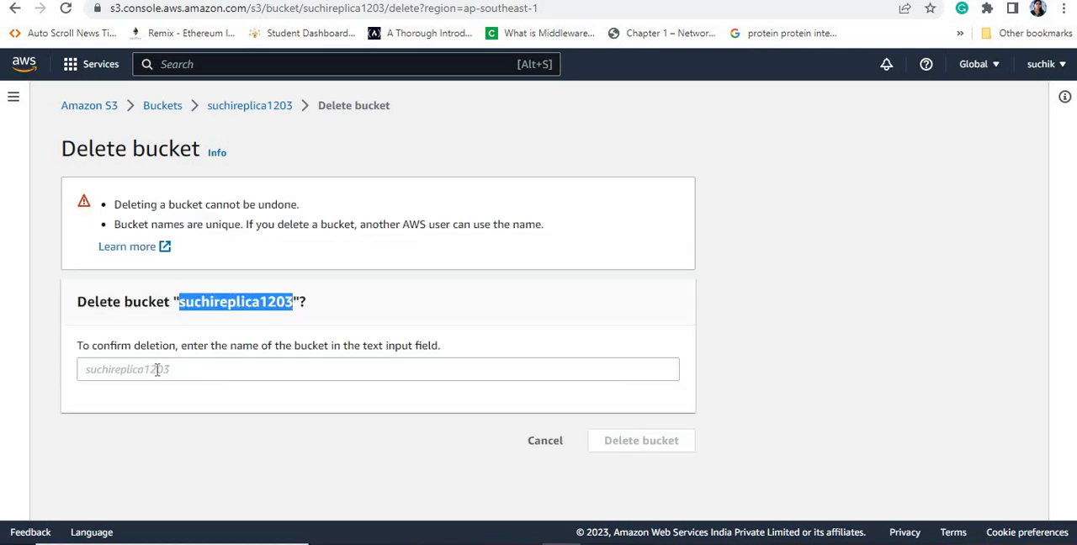
pyautogui.click(158, 371)
pyautogui.hotkey('ctrl', 'v')
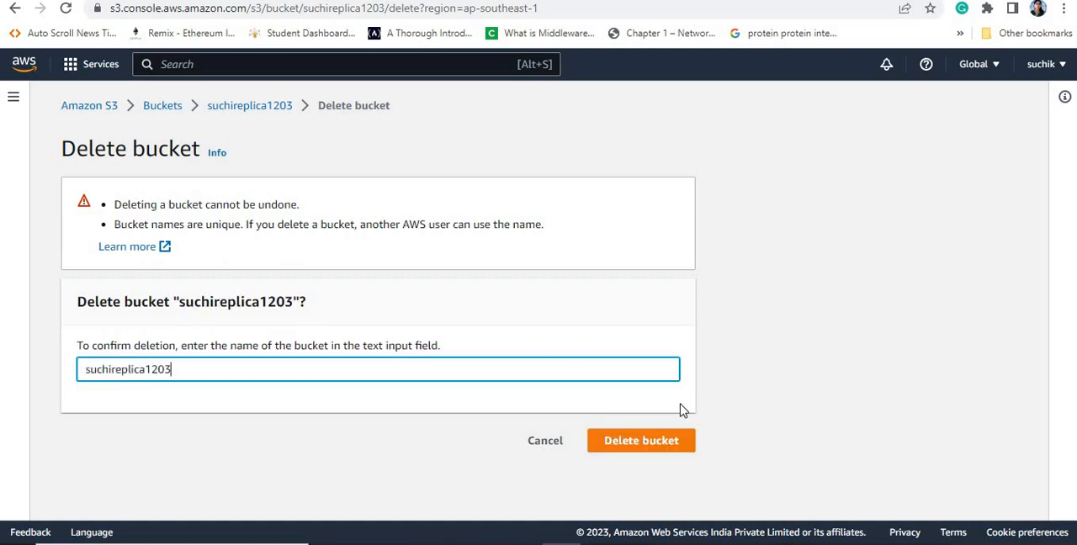
pyautogui.click(649, 446)
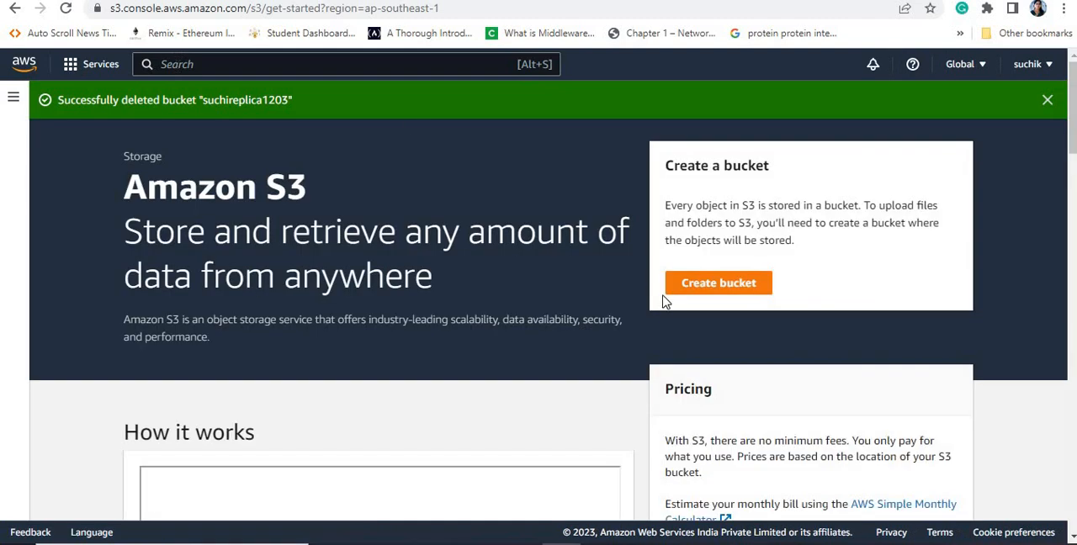
pyautogui.click(13, 98)
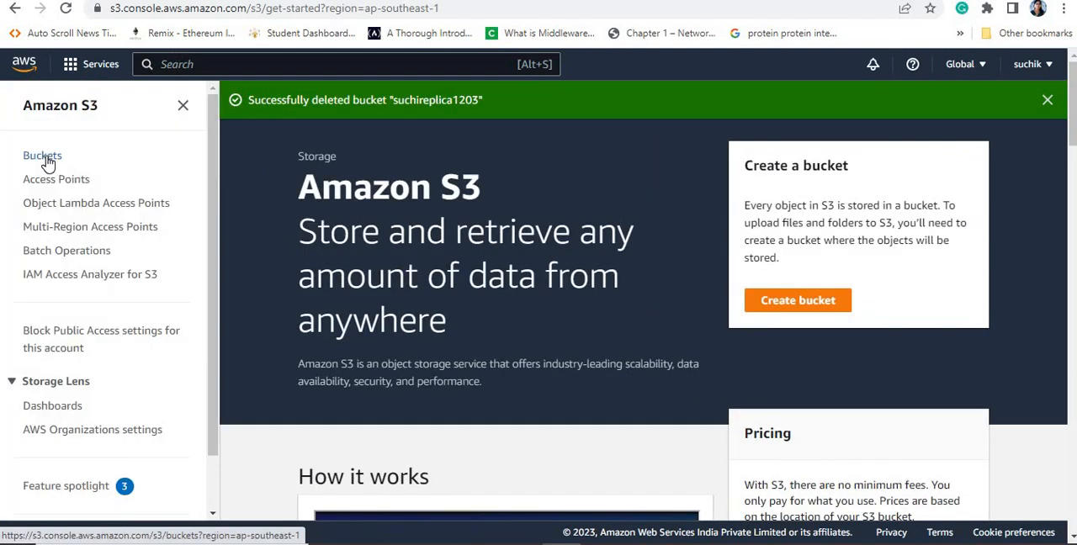
pyautogui.click(43, 158)
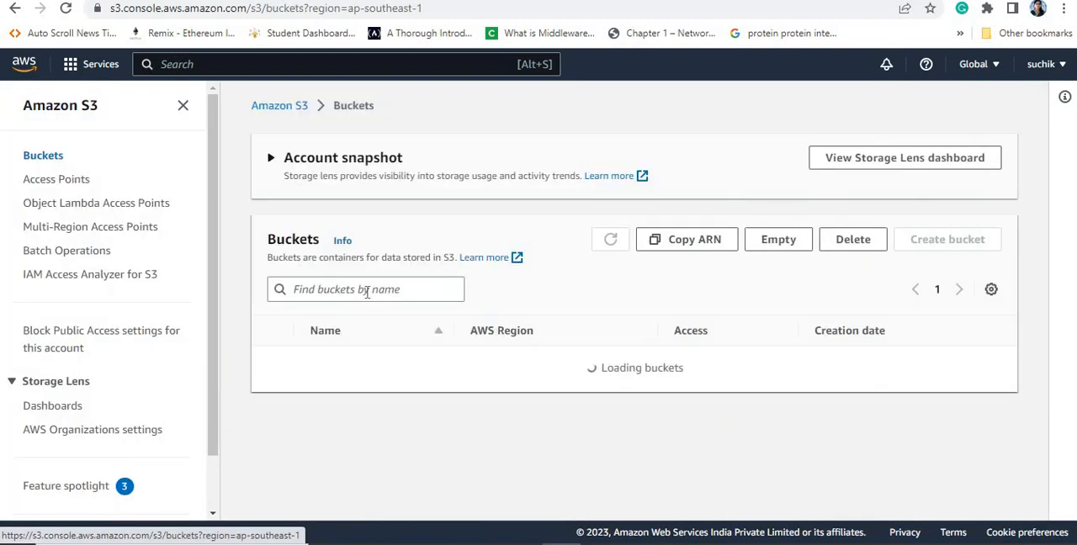